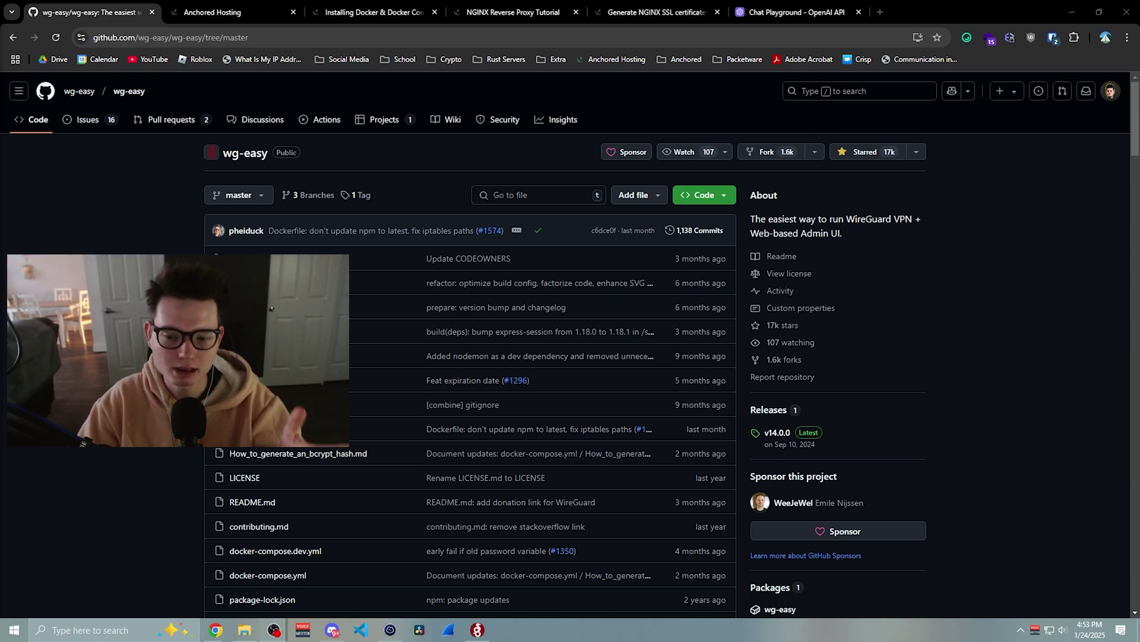
scroll(419, 328, down, 5)
scroll(415, 394, down, 3)
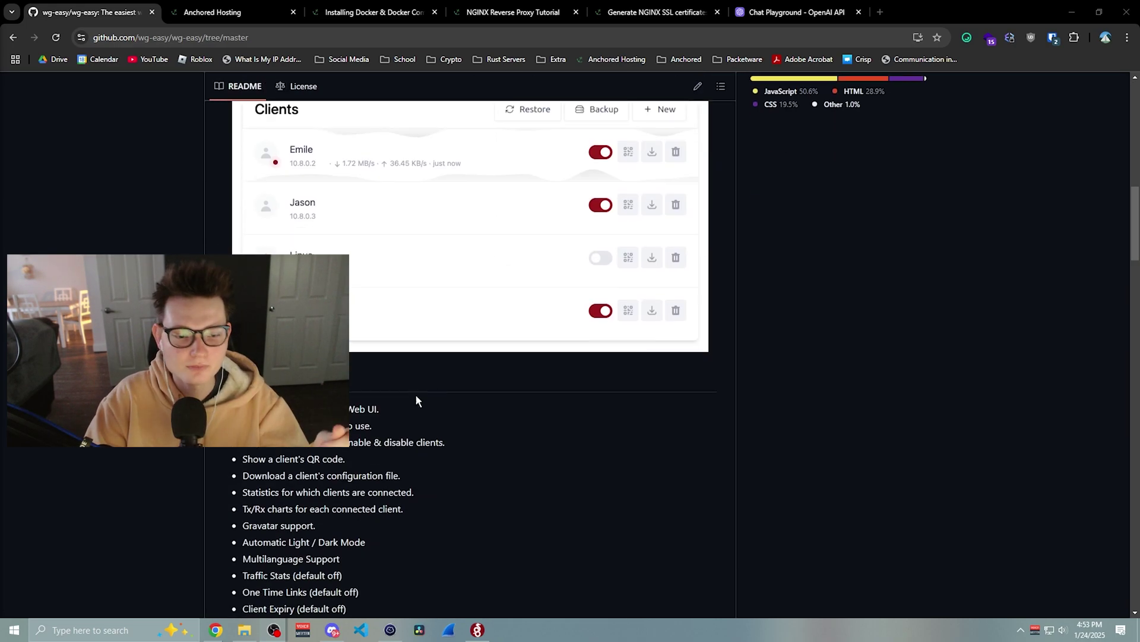
scroll(416, 394, down, 2)
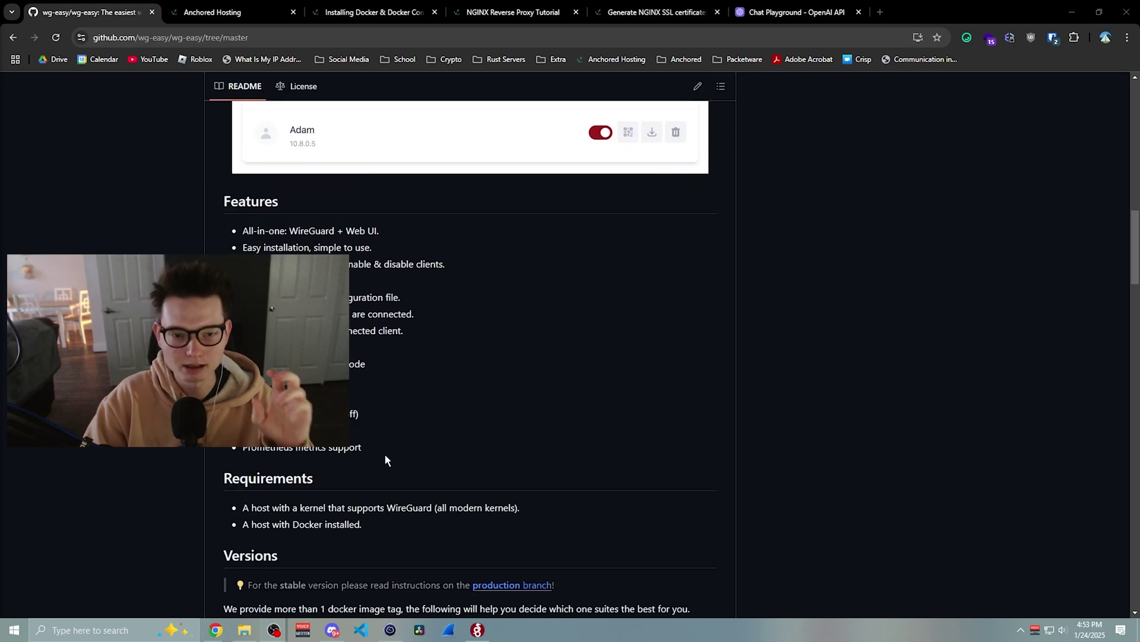
scroll(387, 458, down, 1)
scroll(387, 458, down, 1)
scroll(387, 458, down, 2)
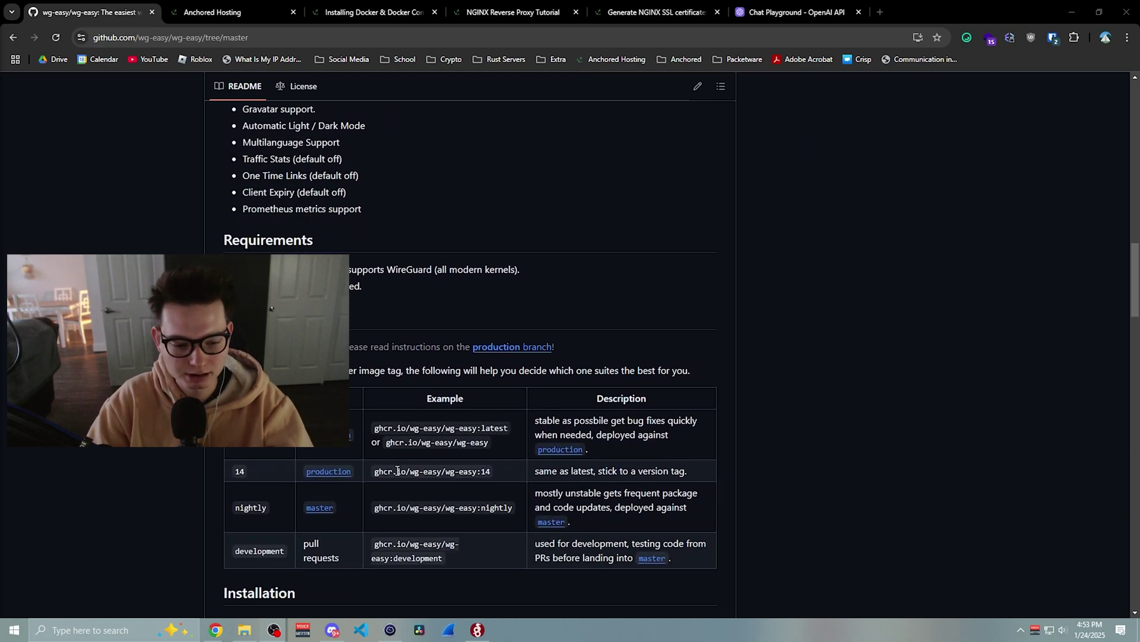
scroll(397, 466, down, 5)
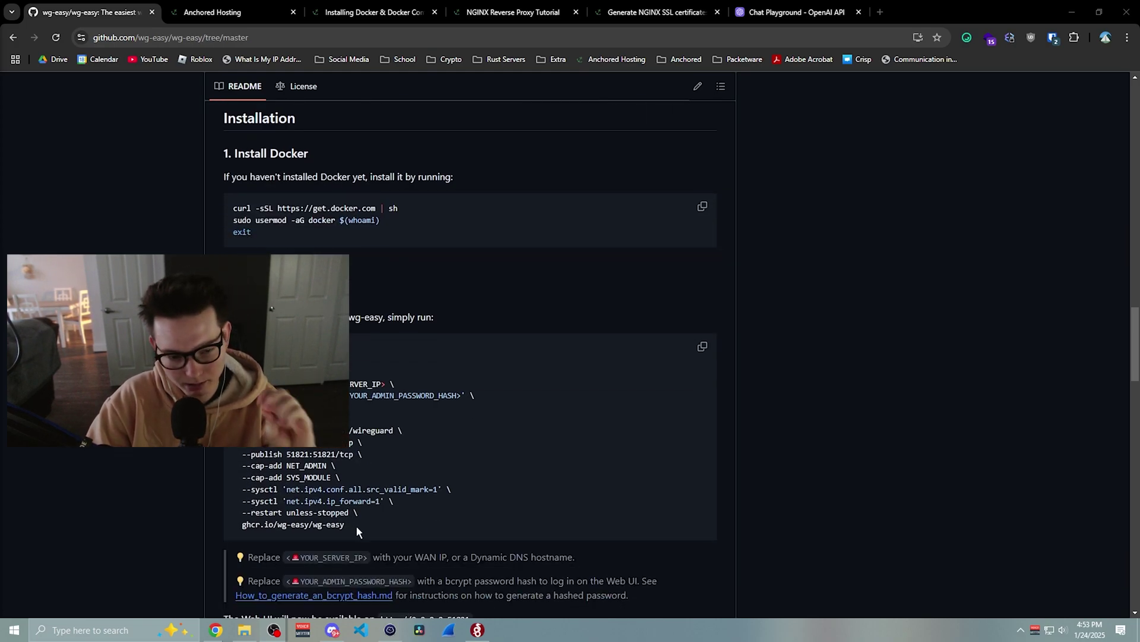
- Review the wg-easy README's docker run command and its docker-compose.yml ports, capabilities and sysctls
drag(346, 525, 236, 361)
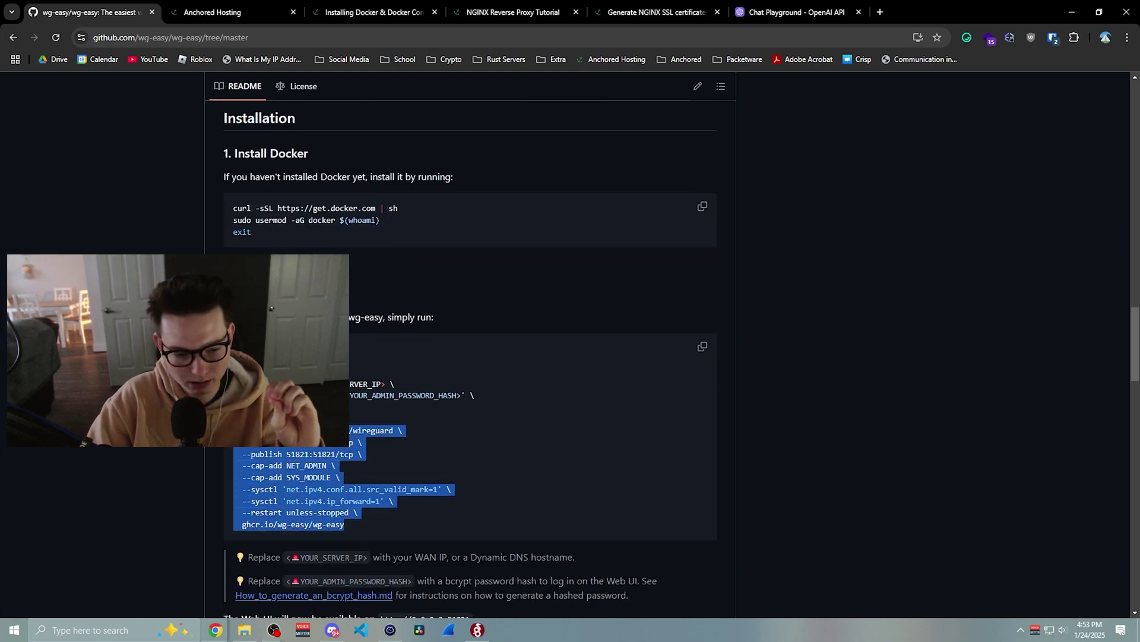
click(441, 459)
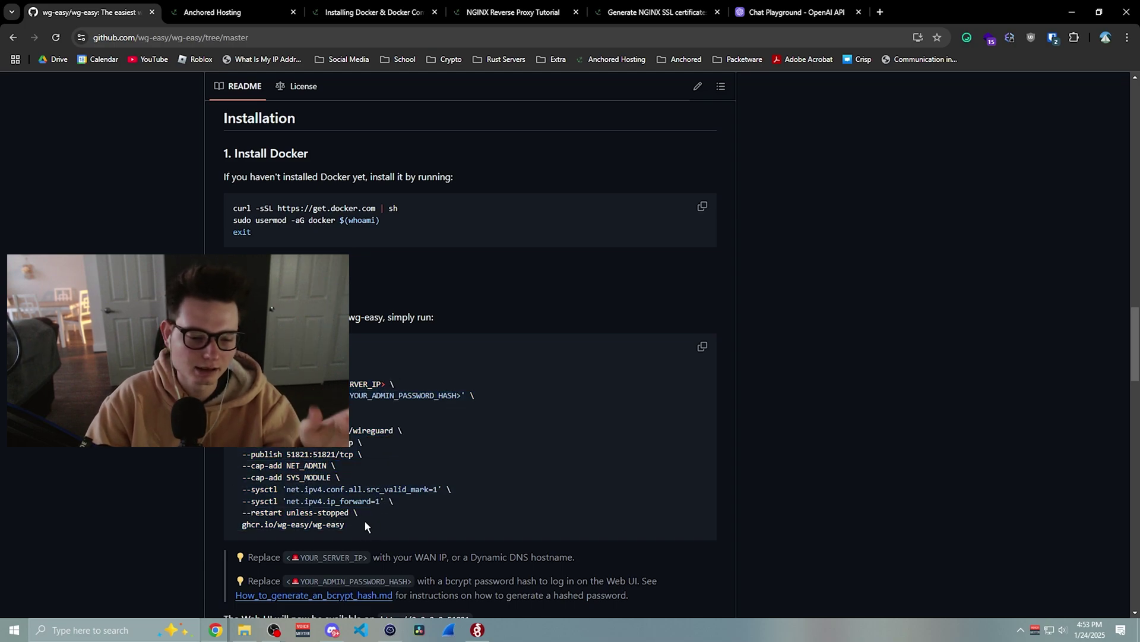
scroll(396, 482, up, 3)
scroll(435, 446, up, 3)
scroll(436, 450, up, 5)
scroll(435, 455, up, 3)
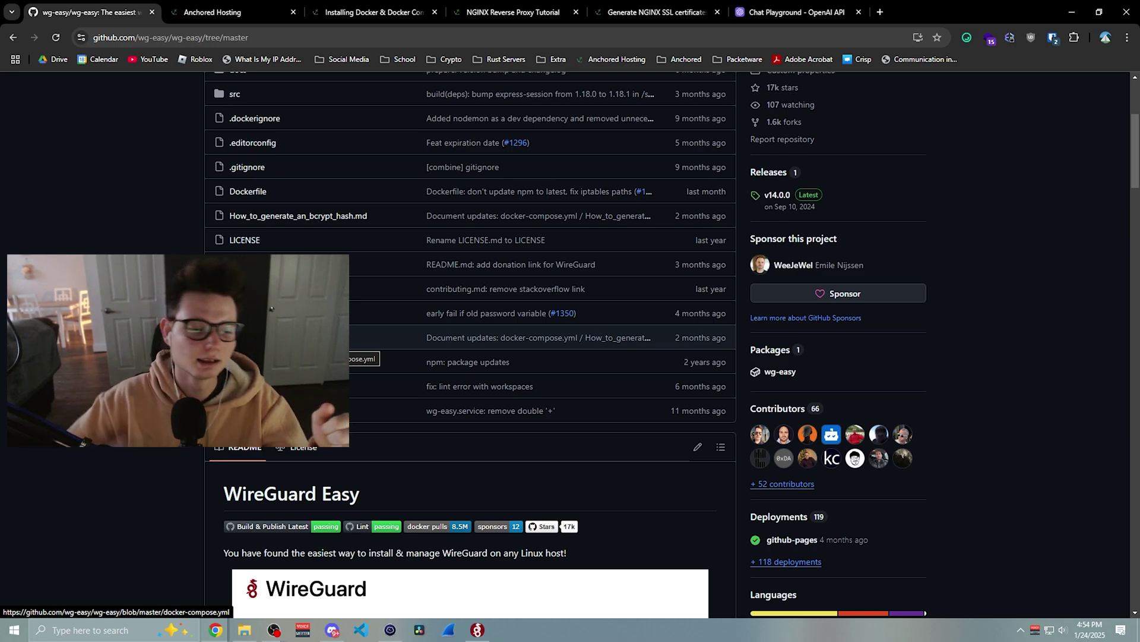
click(294, 337)
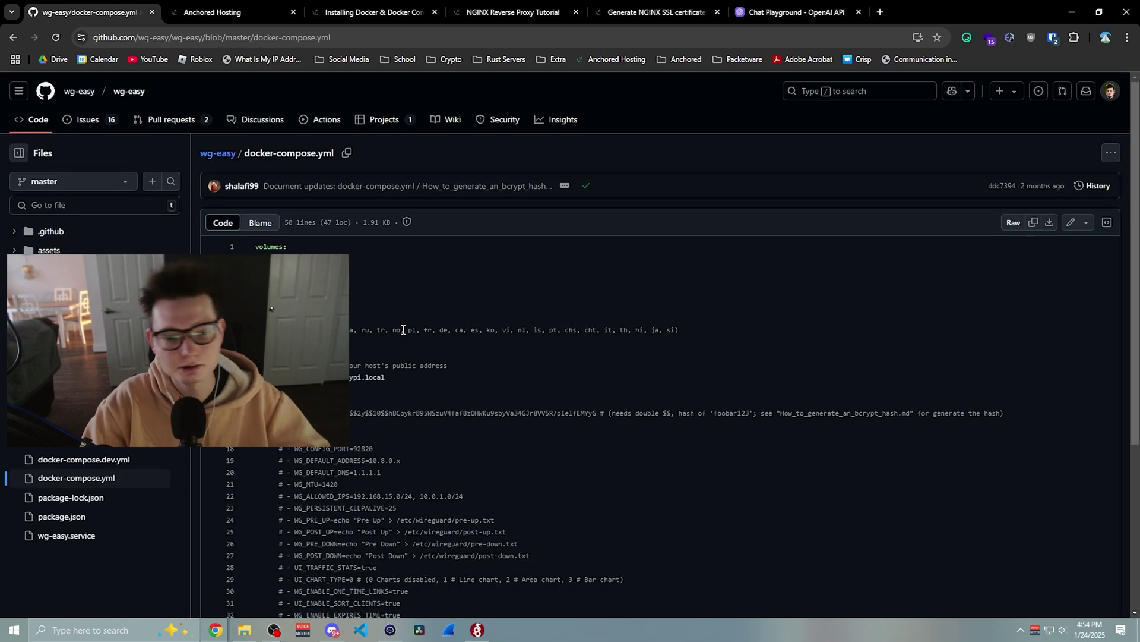
drag(259, 248, 436, 357)
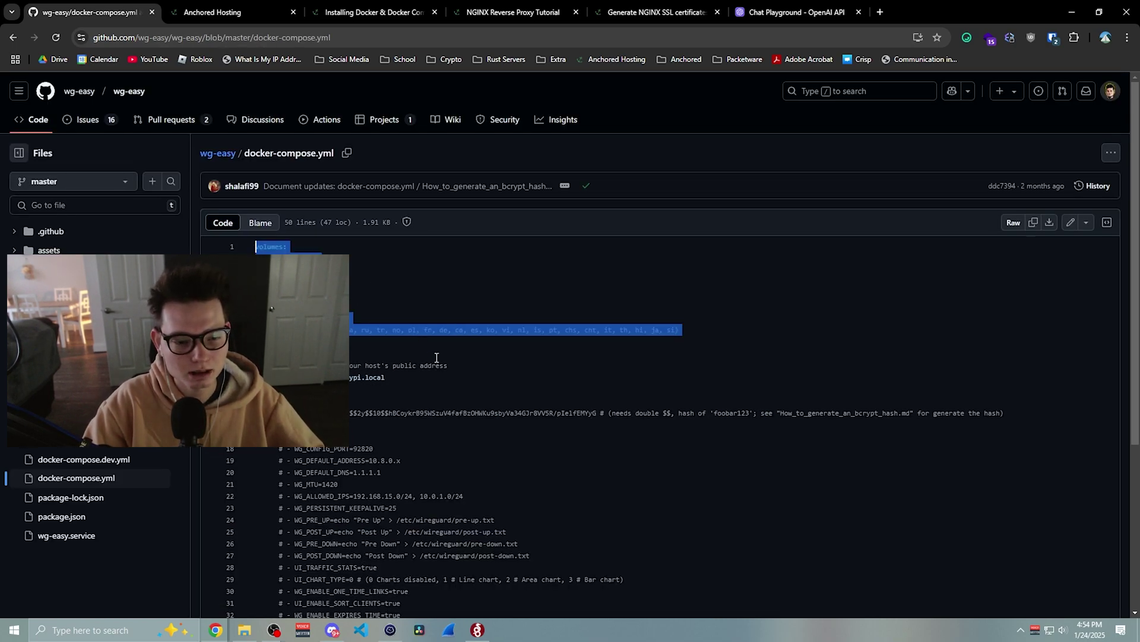
click(491, 368)
scroll(364, 446, down, 5)
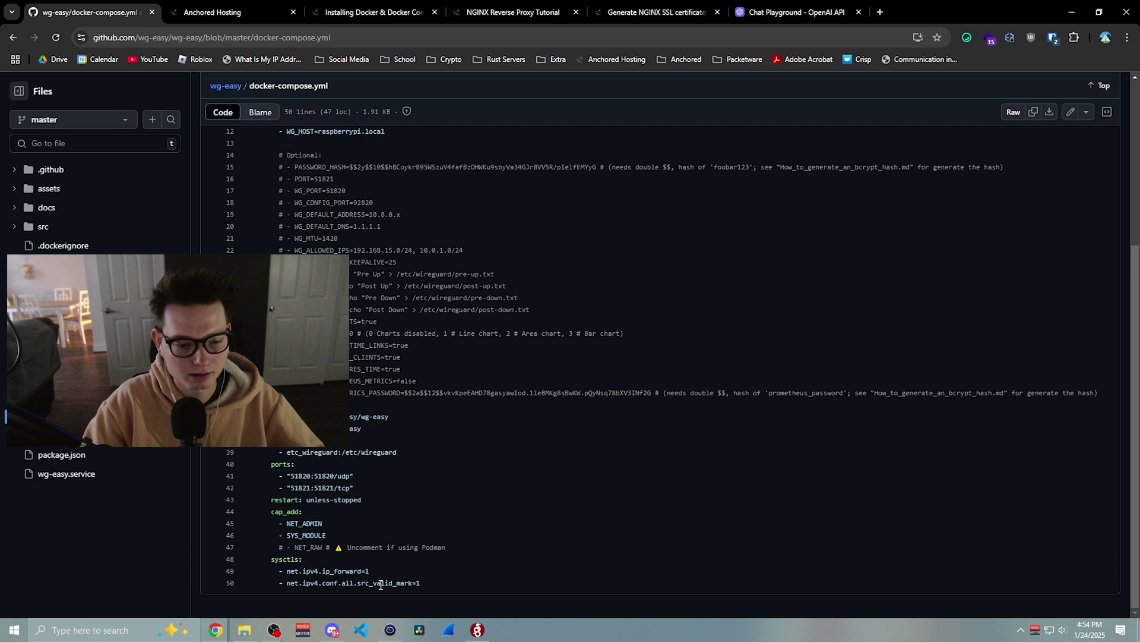
drag(420, 577, 419, 452)
scroll(420, 452, up, 3)
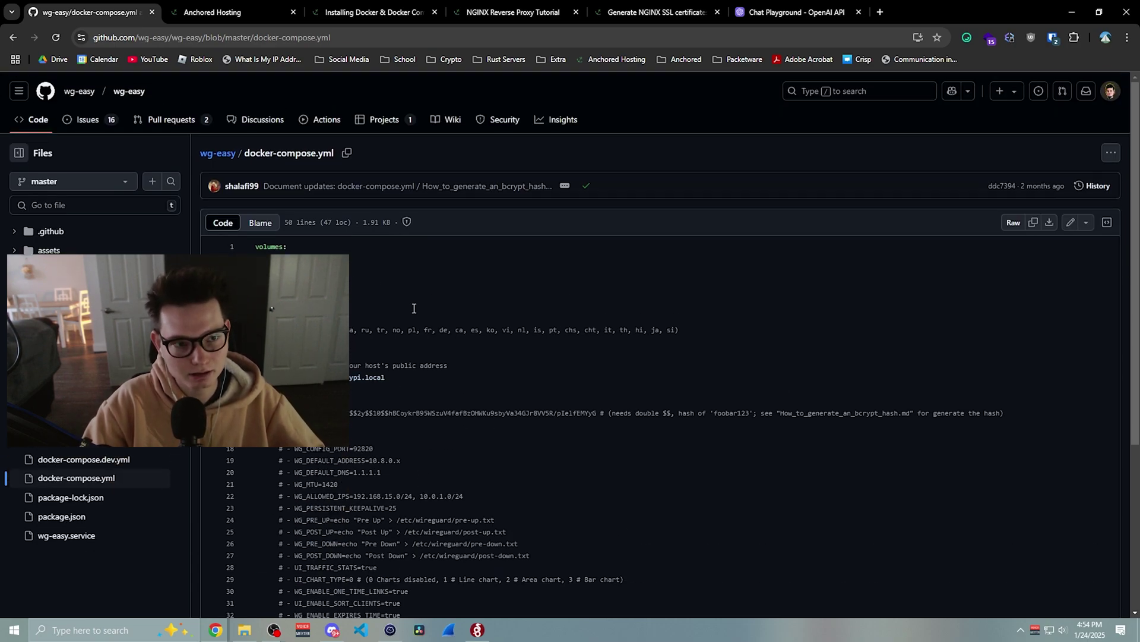
click(212, 12)
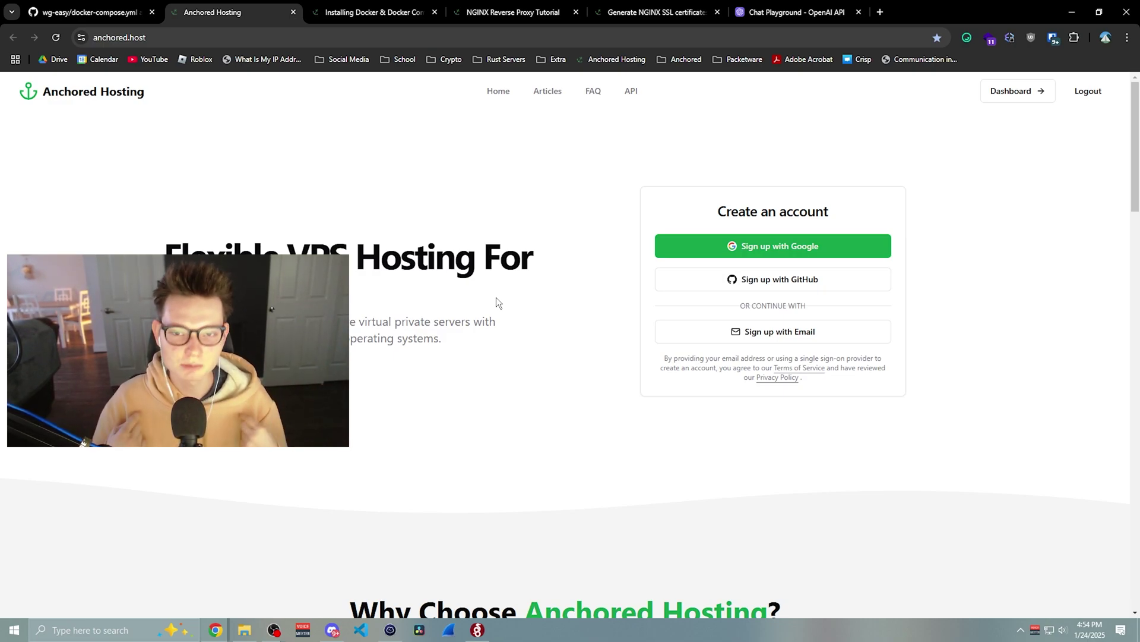
- Deploy a Miami VM named vpn-tutorial and copy its IPv4 address 103.195.102.90
click(1000, 93)
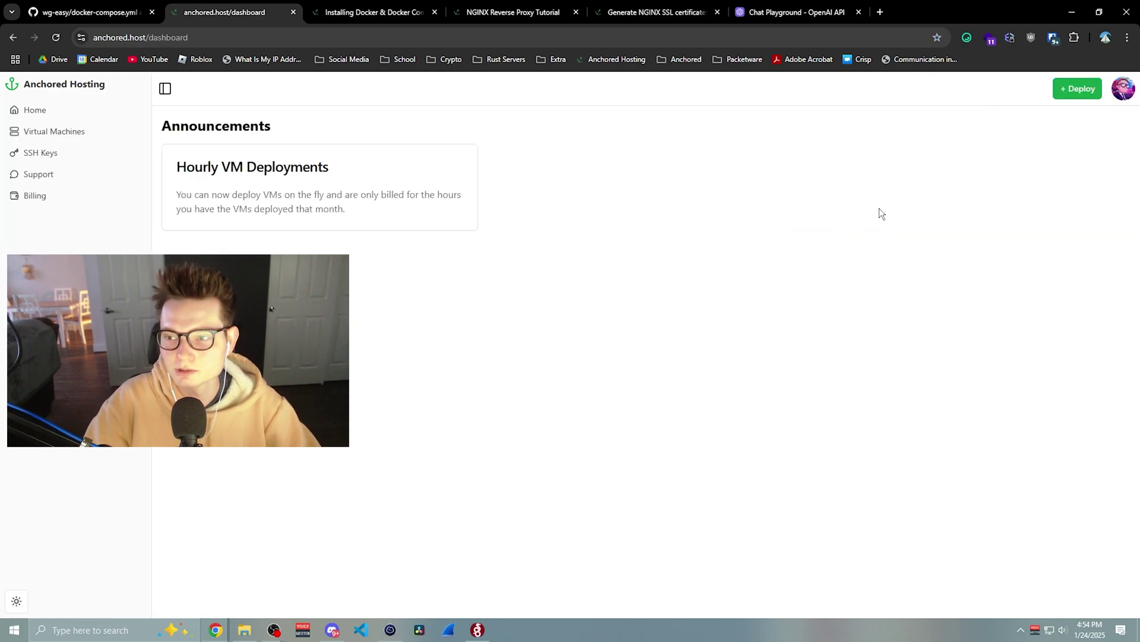
click(1070, 93)
click(527, 214)
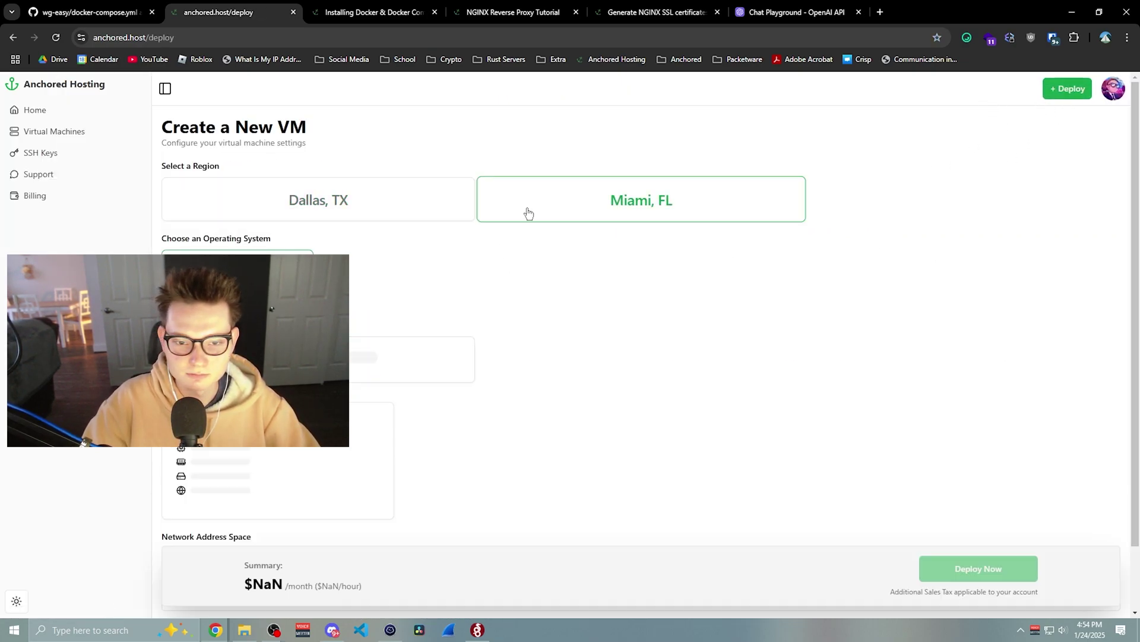
scroll(449, 443, down, 1)
scroll(451, 442, down, 1)
click(274, 516)
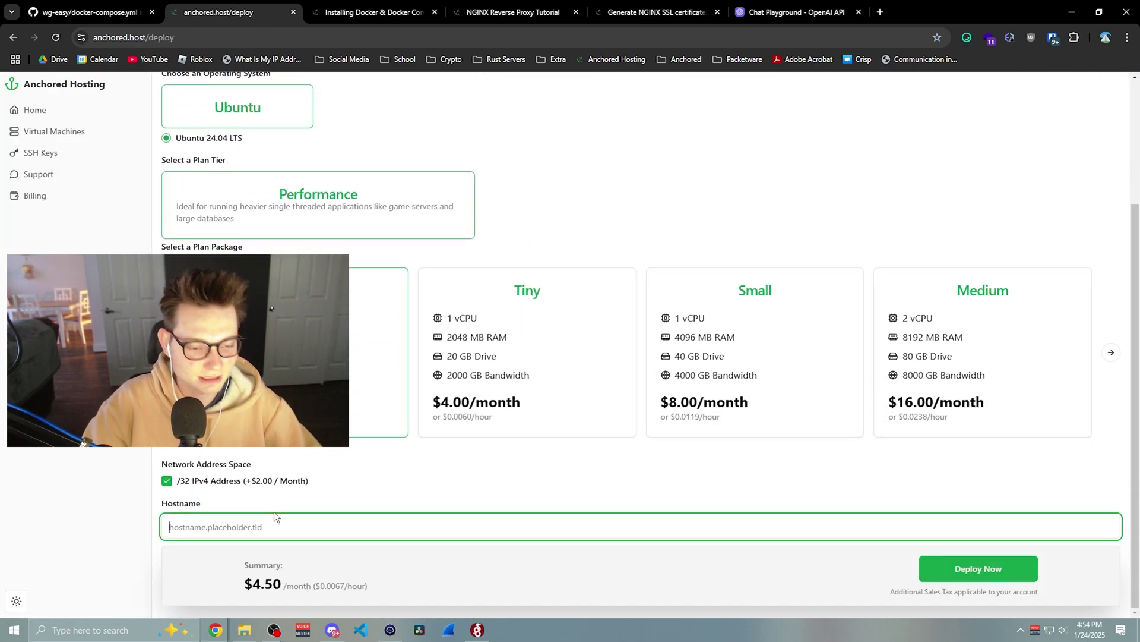
text(vpn-tut)
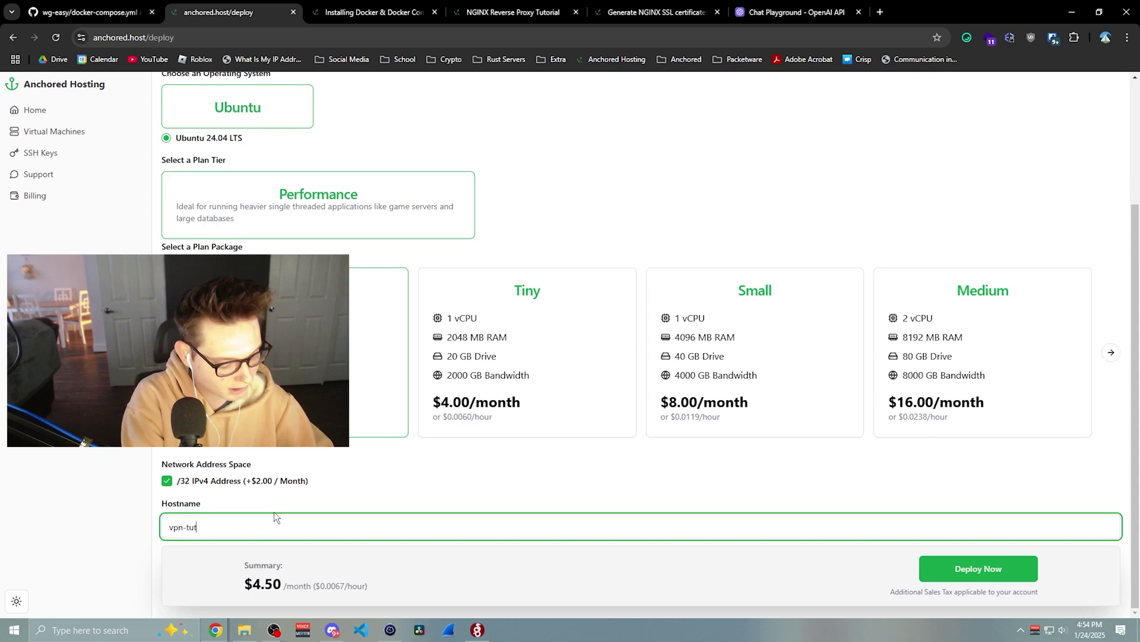
text(orial)
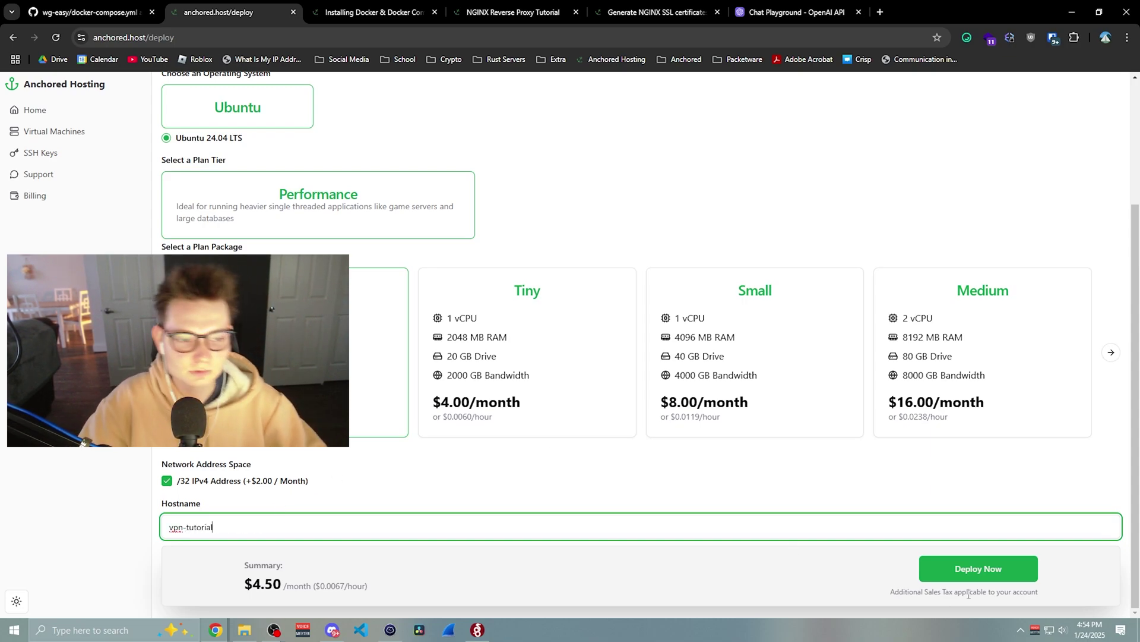
click(972, 568)
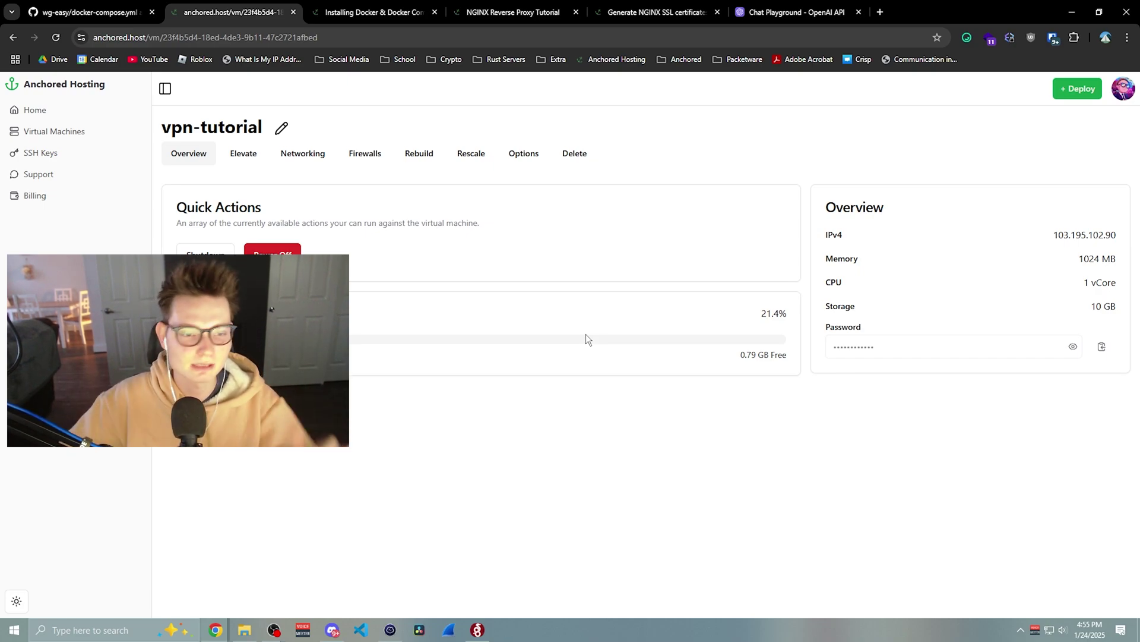
double_click(1073, 236)
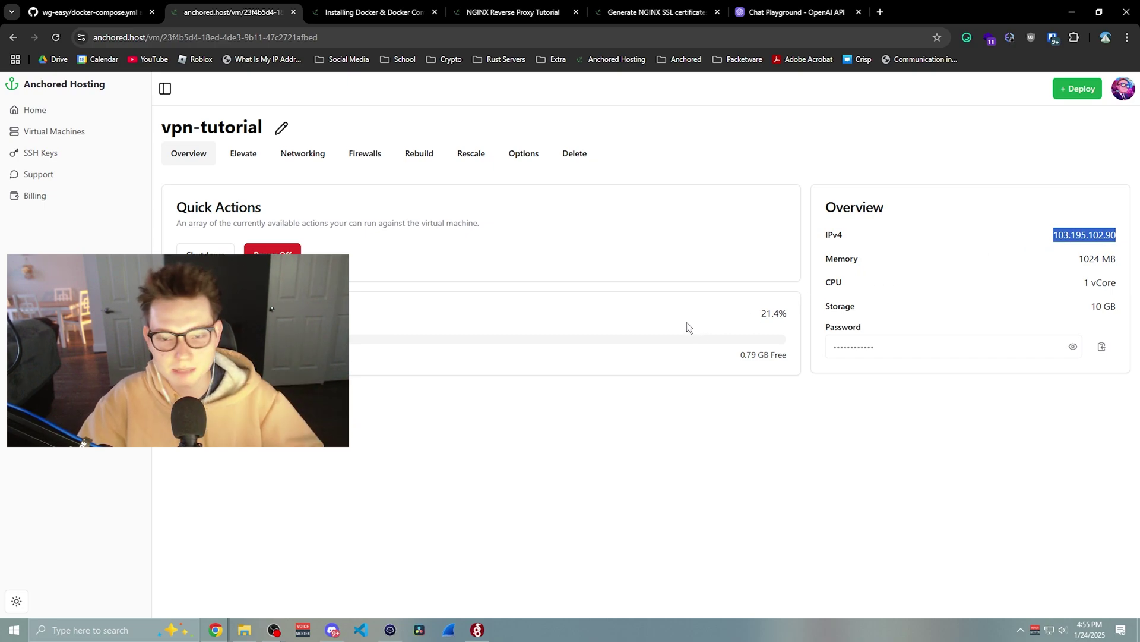
- Run the article's Docker key and repository setup commands on the server
click(390, 629)
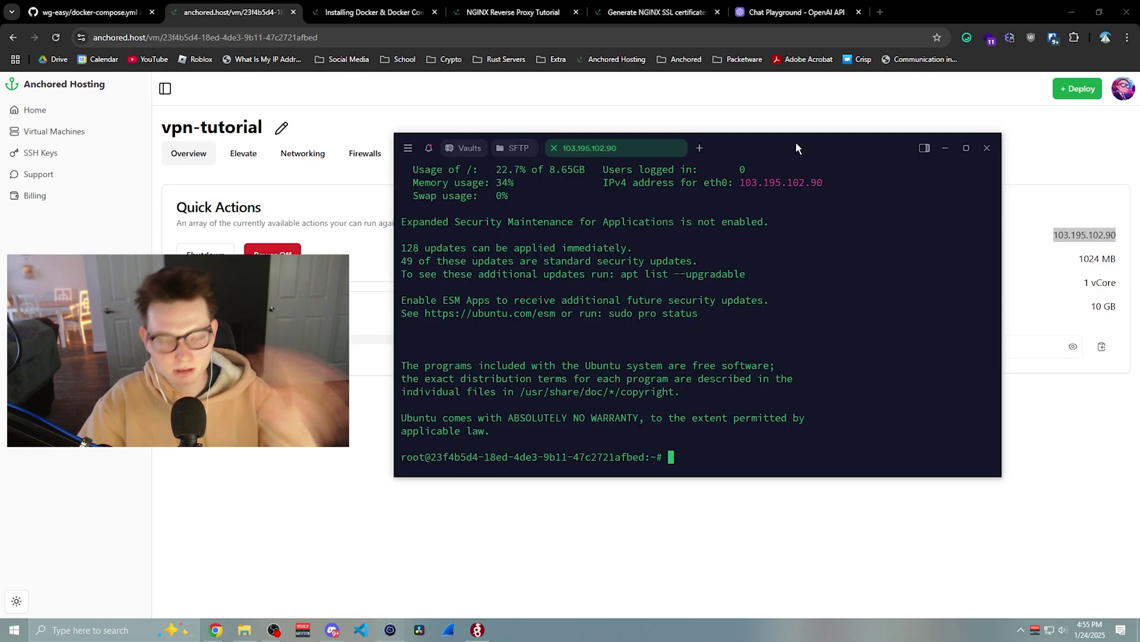
click(375, 12)
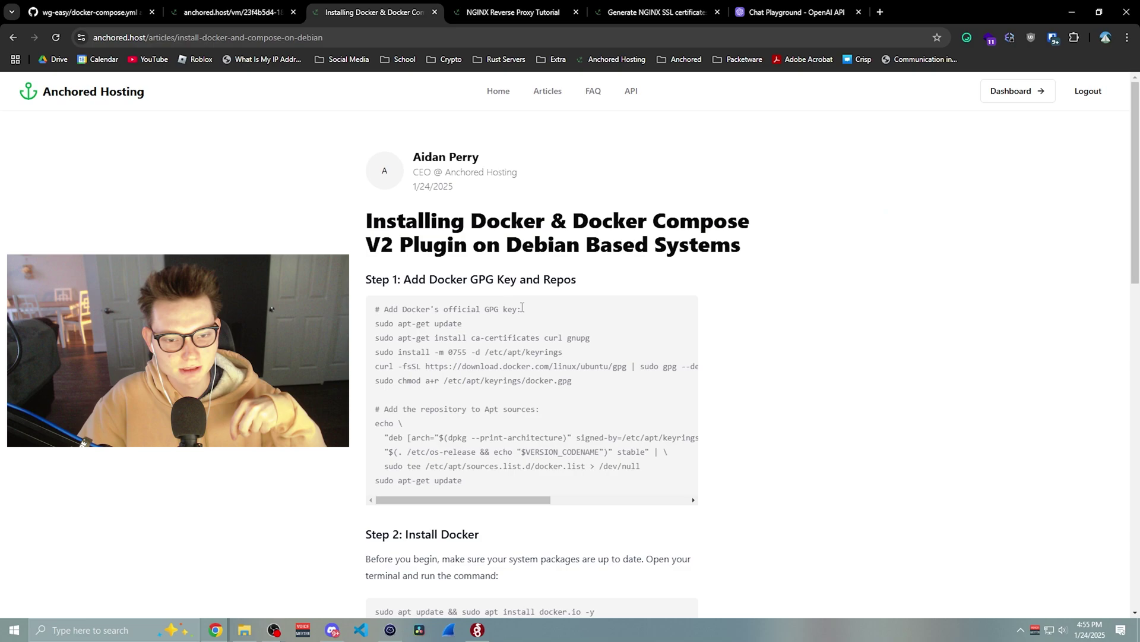
scroll(676, 360, down, 2)
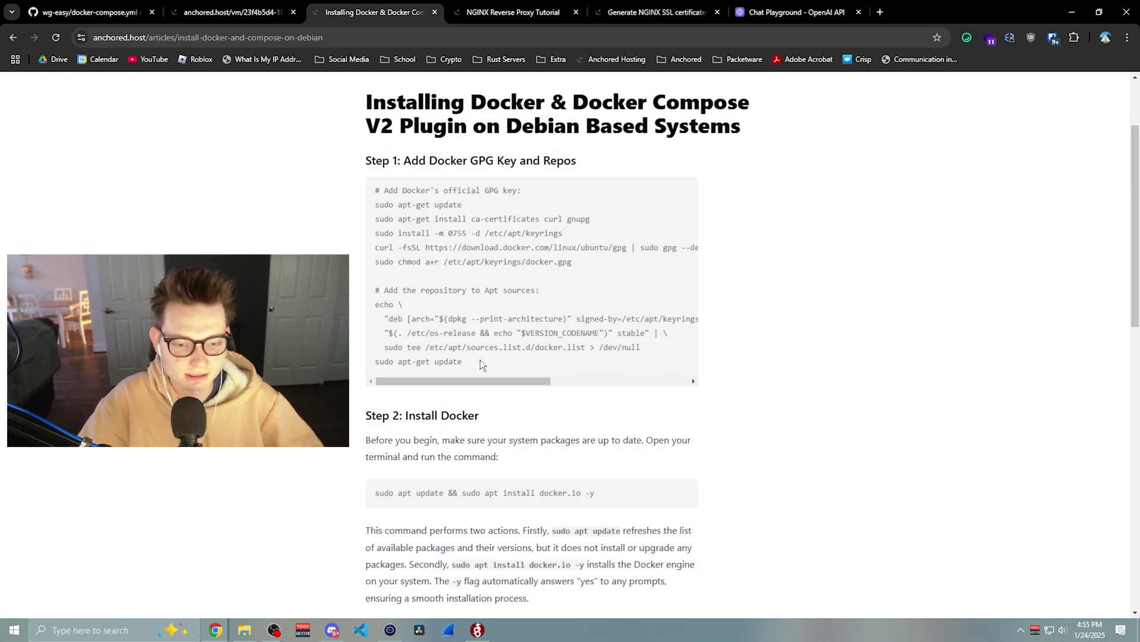
drag(477, 361, 385, 206)
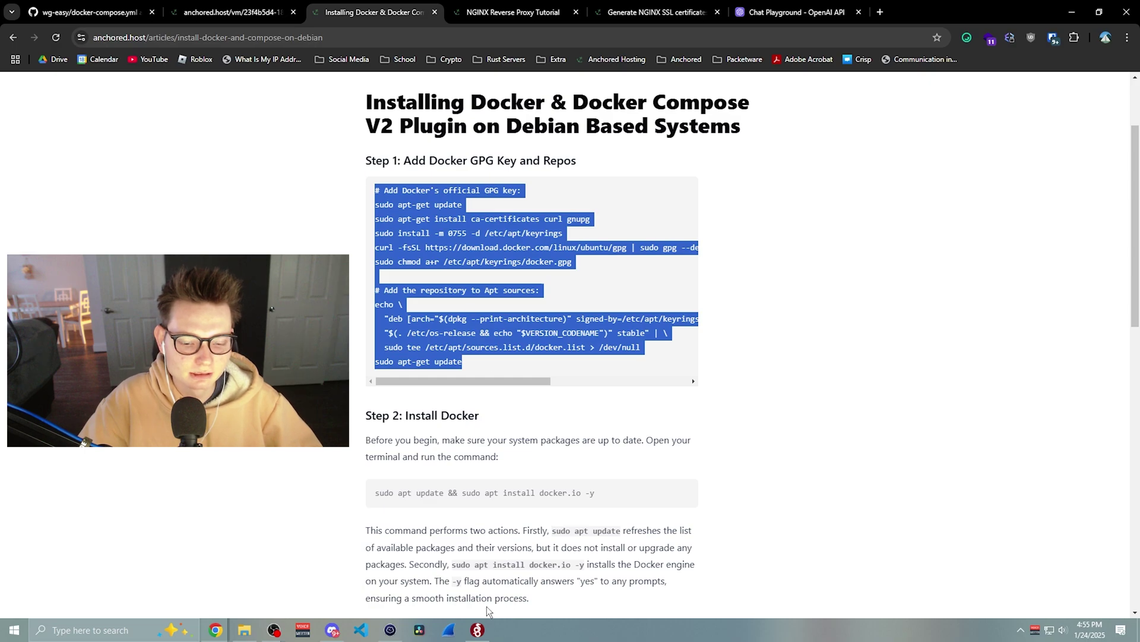
click(504, 320)
drag(467, 366, 377, 192)
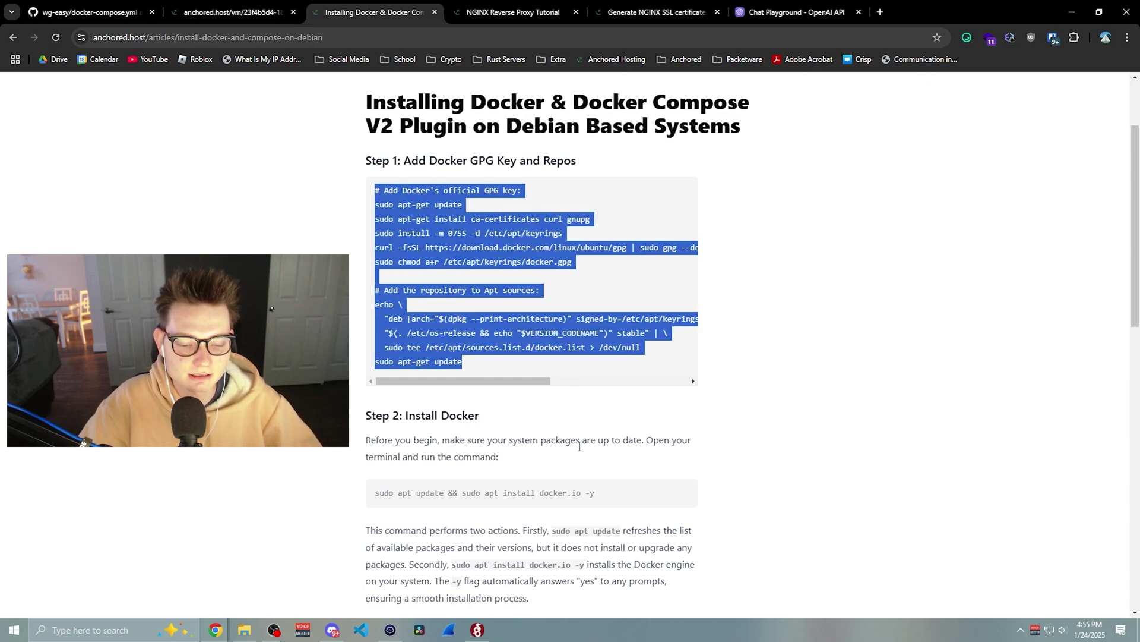
click(419, 629)
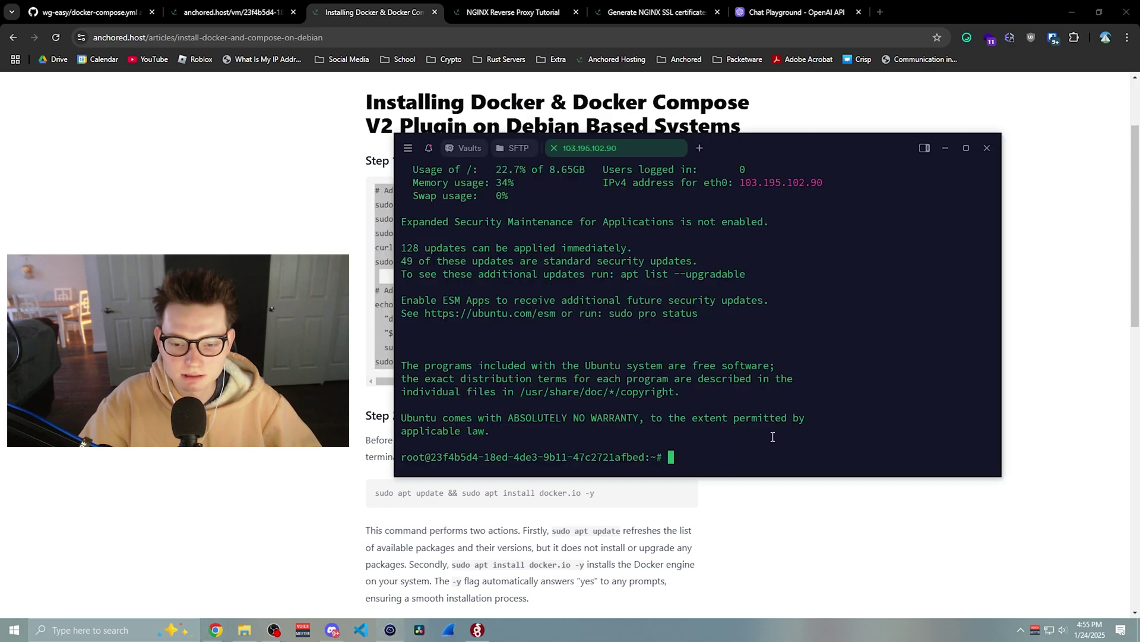
key(ctrl+shift+v)
key(Return)
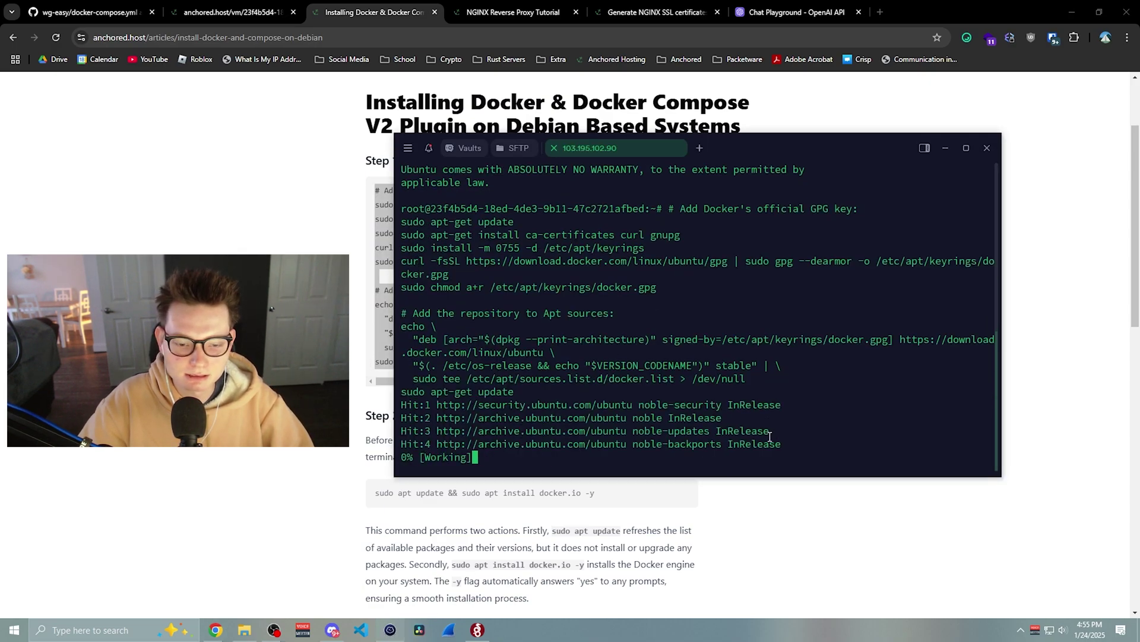
- Install Docker with 'sudo apt update && sudo apt install docker.io -y'
click(758, 511)
drag(612, 496, 375, 492)
key(ctrl+c)
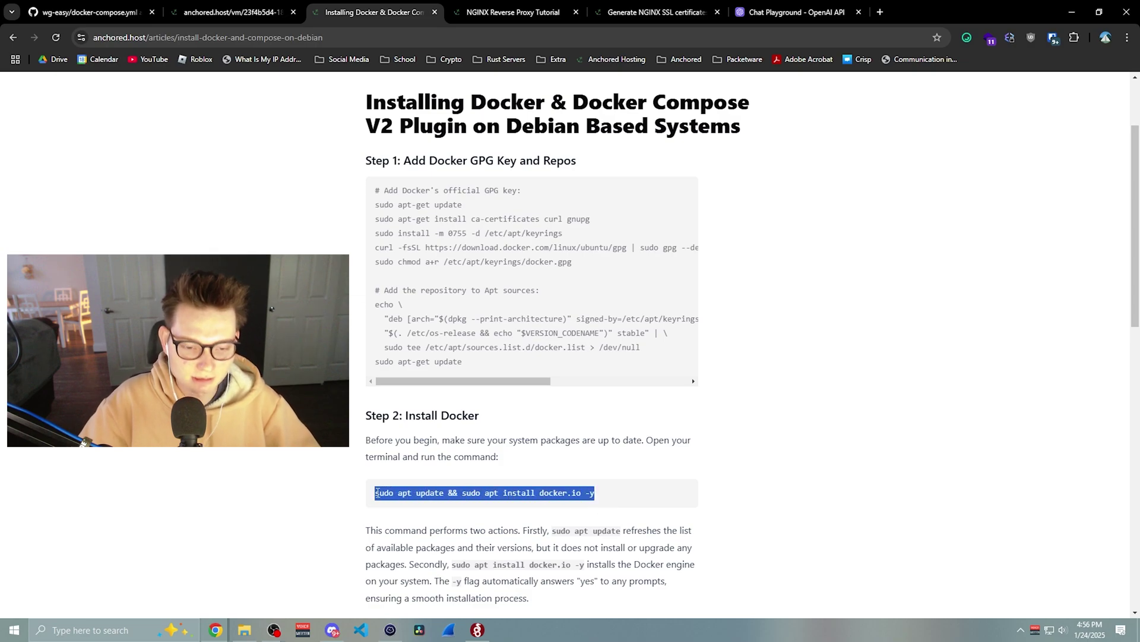
click(390, 630)
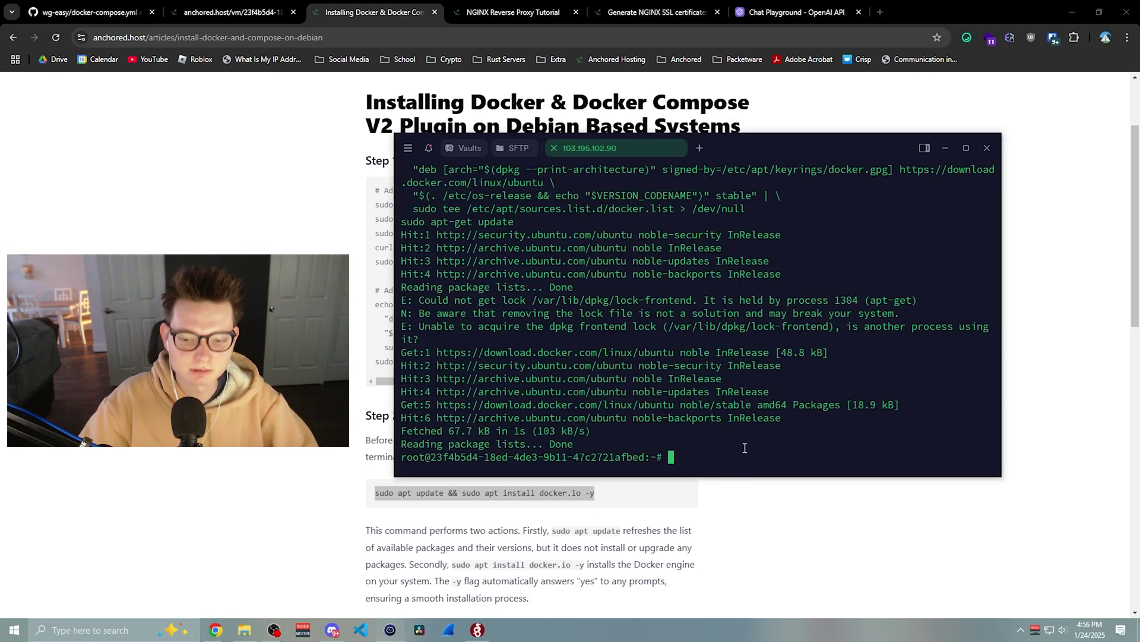
key(ctrl+shift+v)
key(Return)
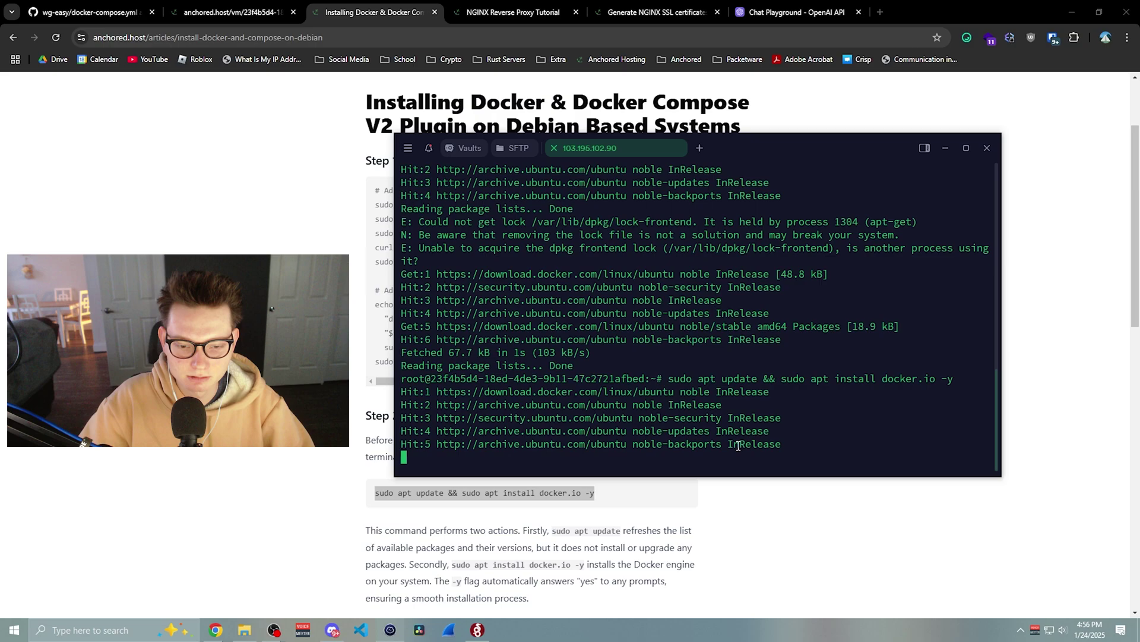
- Install the Docker Compose plugin using the article's docker-compose-plugin command
key(alt+Tab)
scroll(573, 382, down, 4)
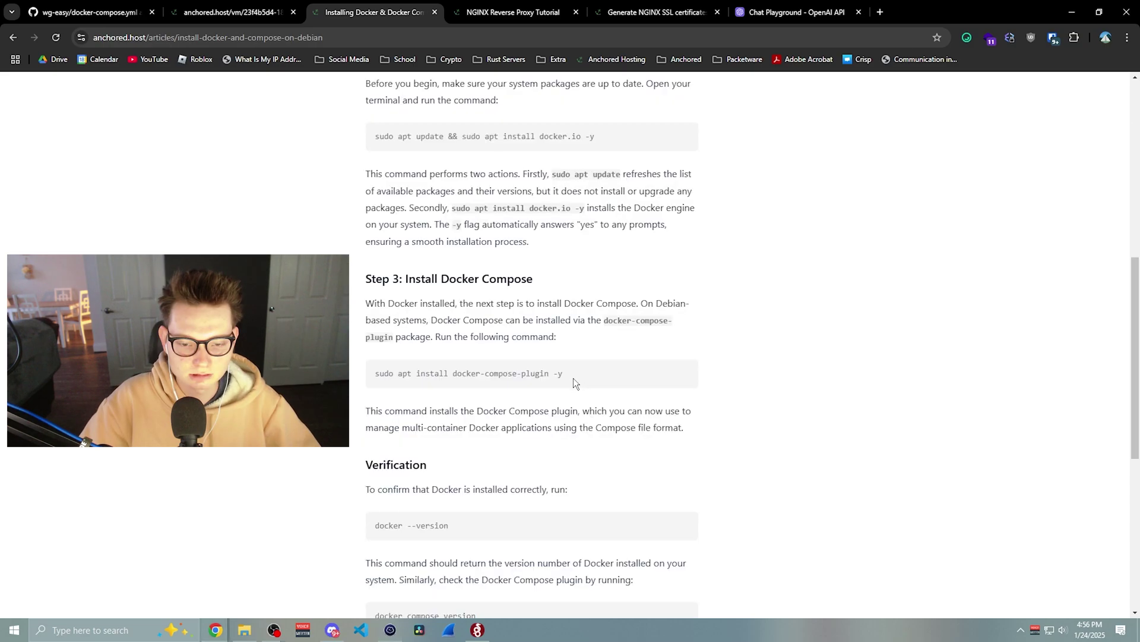
drag(565, 373, 381, 373)
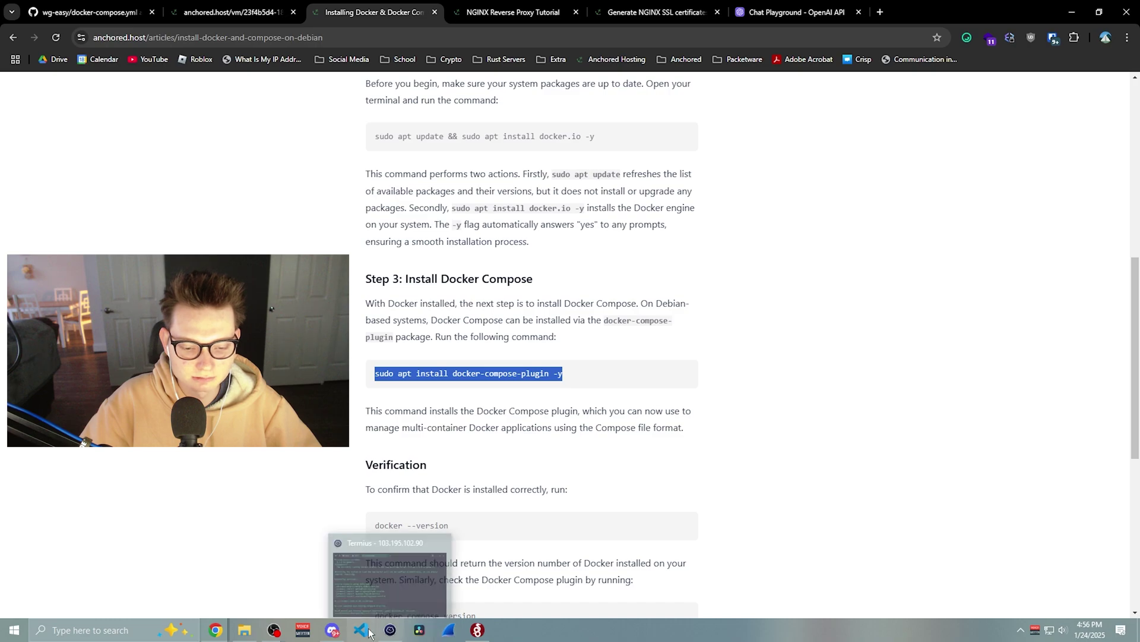
click(449, 630)
right_click(773, 386)
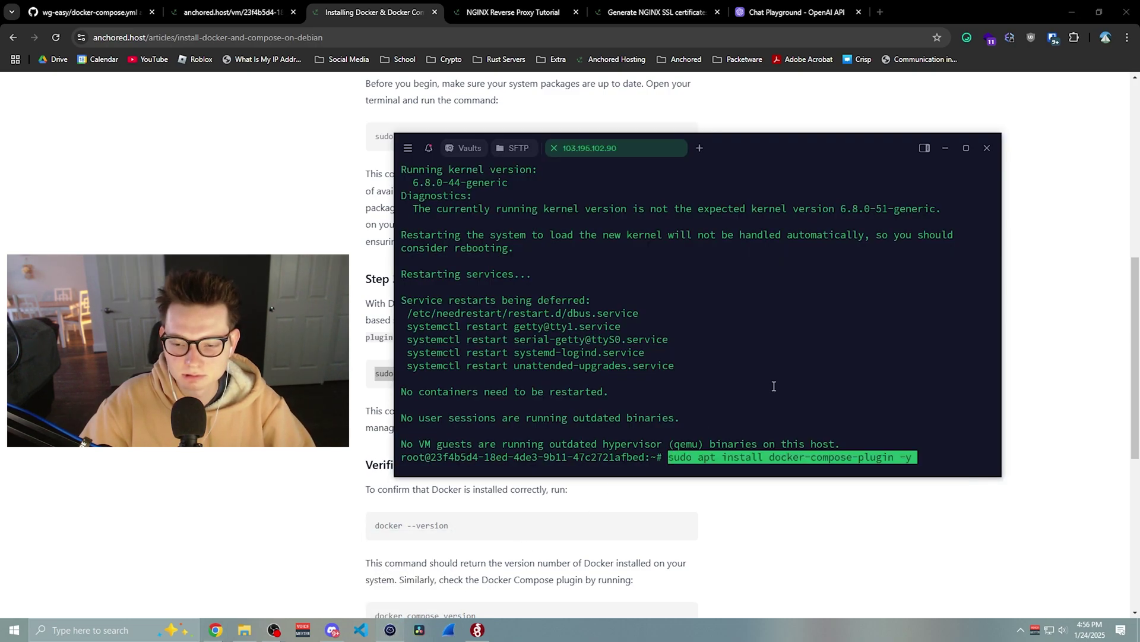
key(Return)
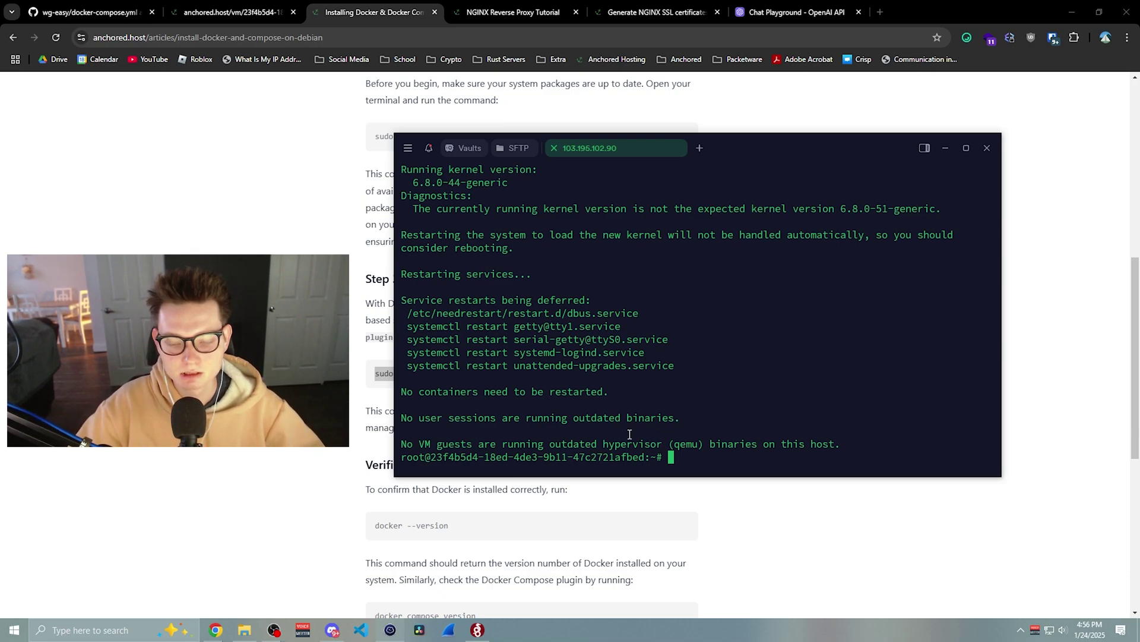
text(docker ps)
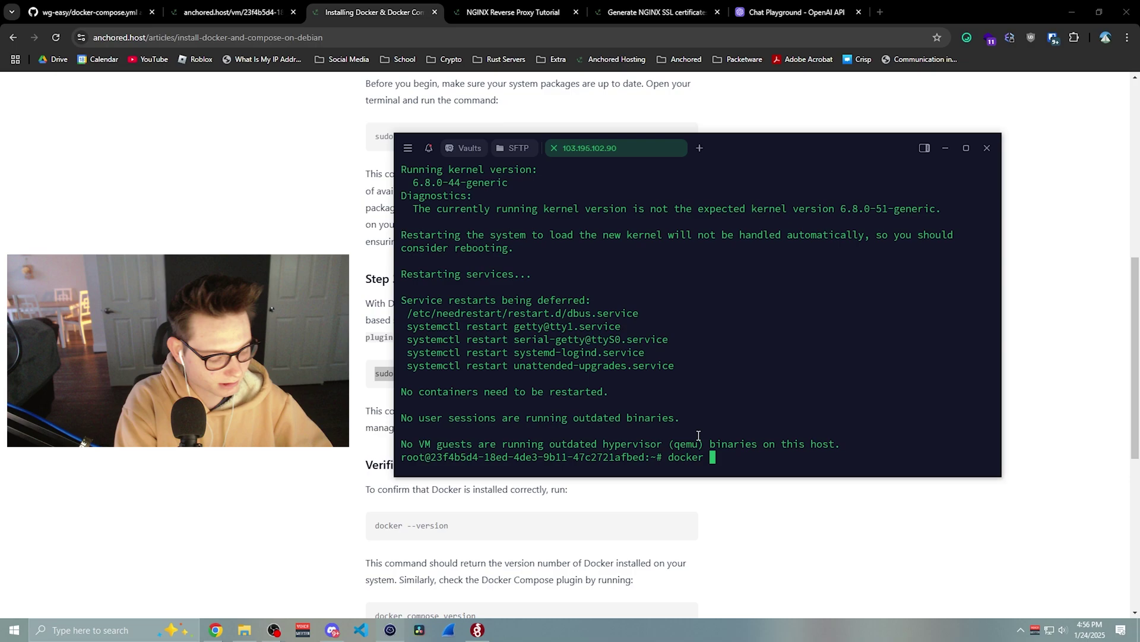
- Confirm 'docker ps' shows no containers and 'docker compose version' reports v2.32.4
key(Return)
drag(830, 446, 404, 433)
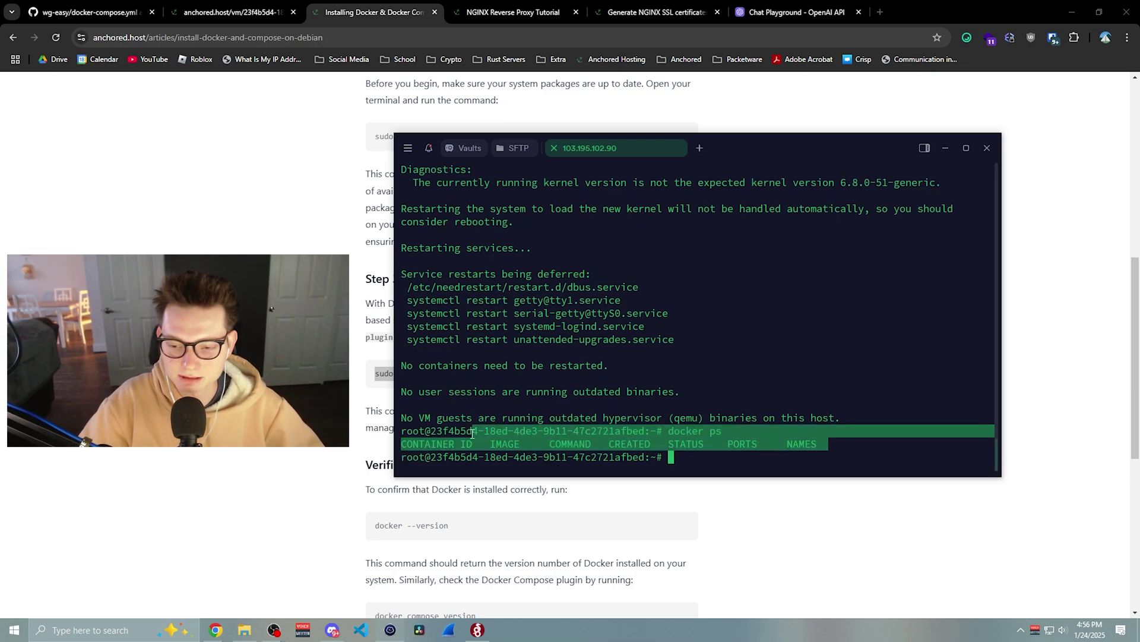
scroll(694, 550, down, 2)
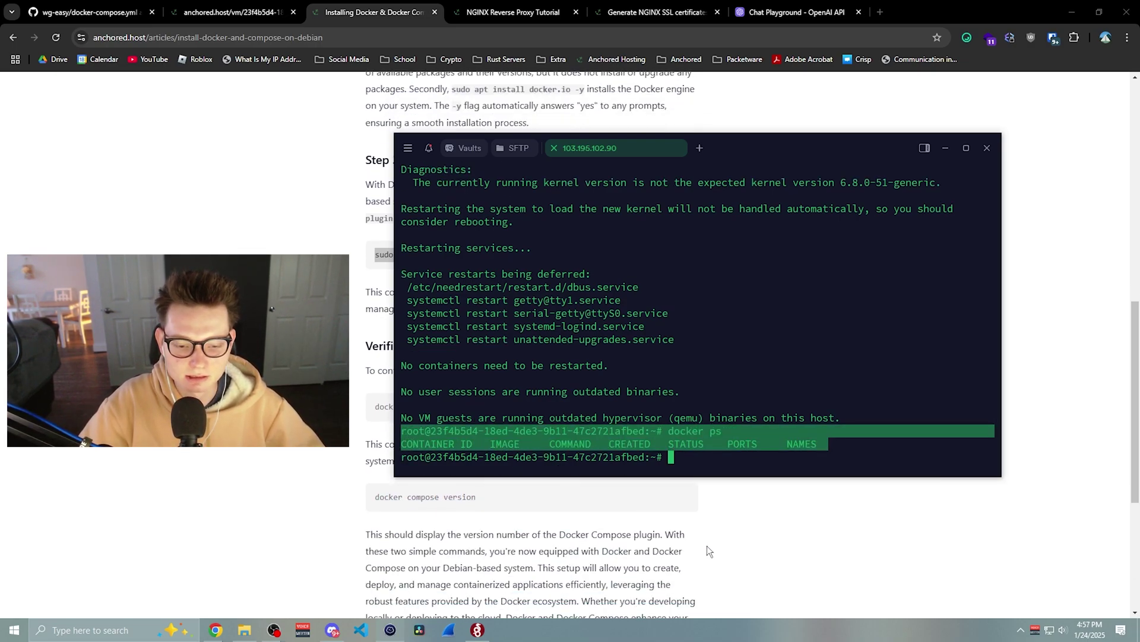
click(493, 501)
triple_click(494, 497)
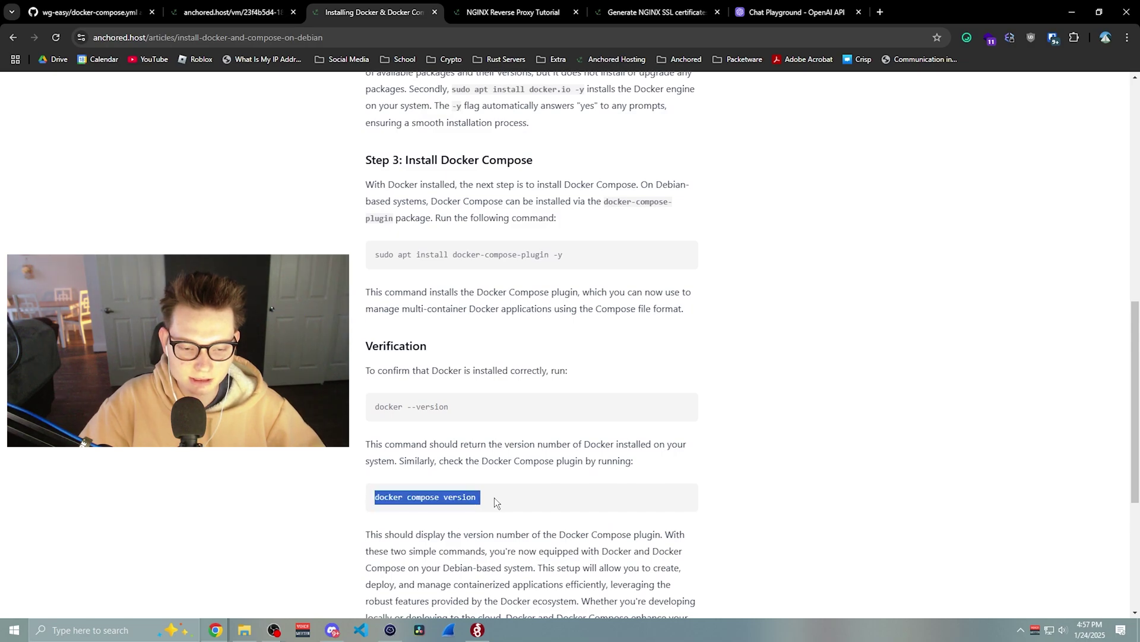
click(389, 630)
click(839, 357)
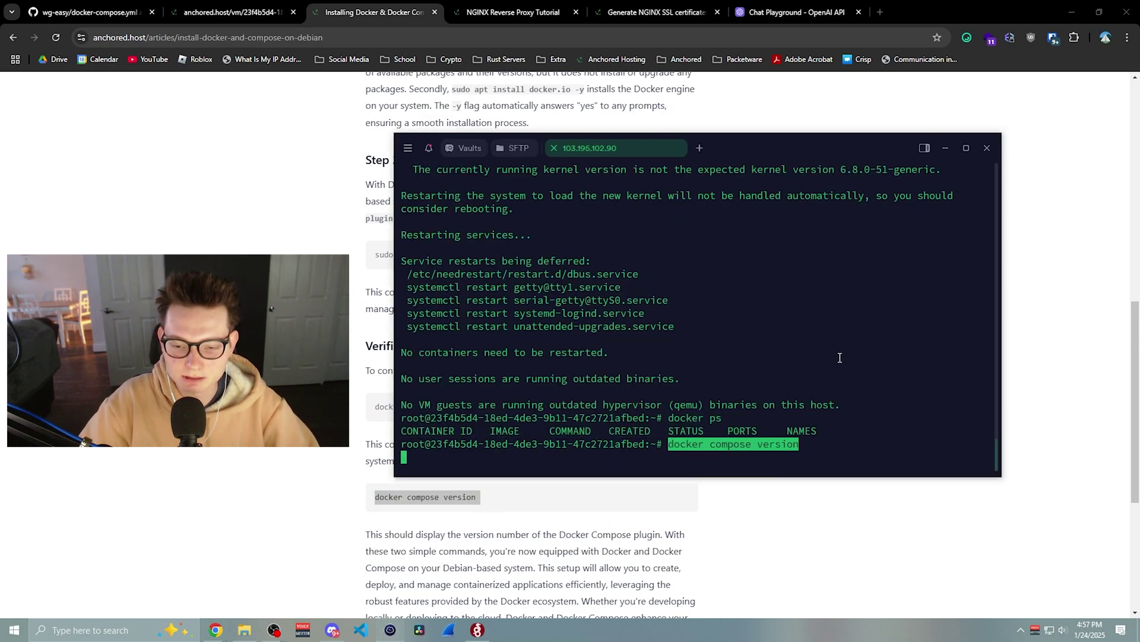
key(ctrl+v)
key(Return)
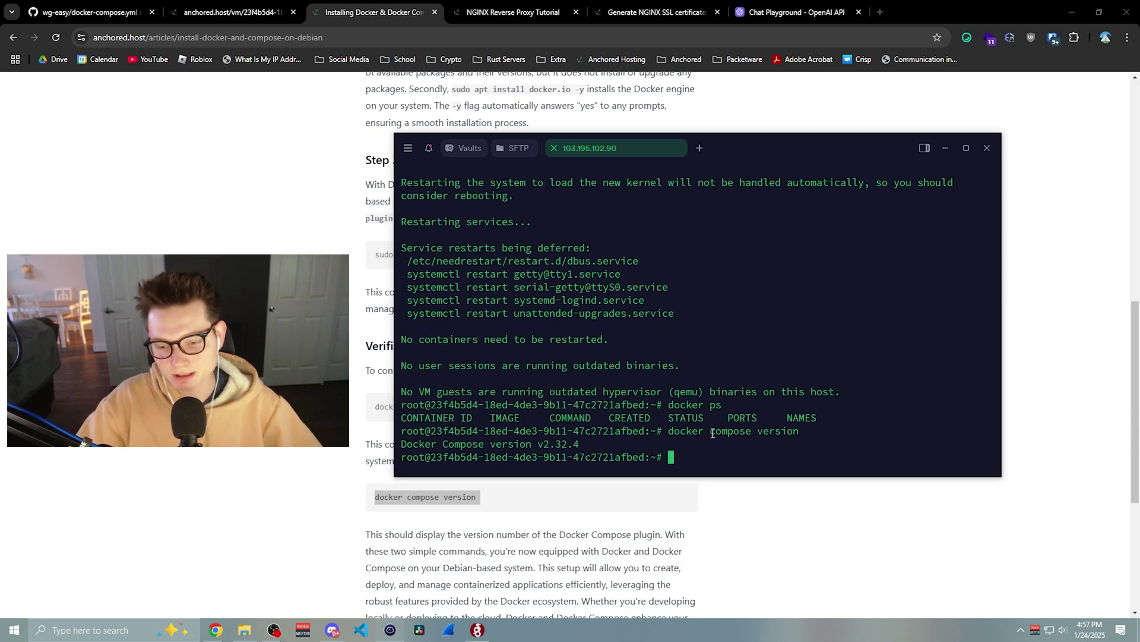
- Highlight the word 'compose' in the command, then change into /opt
double_click(750, 432)
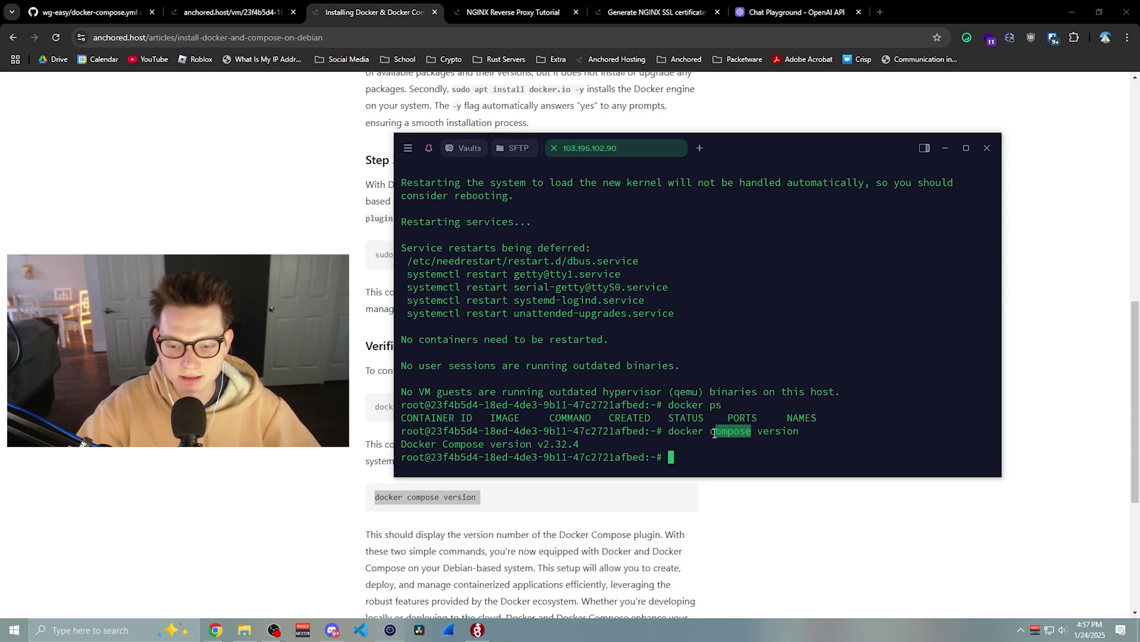
click(709, 433)
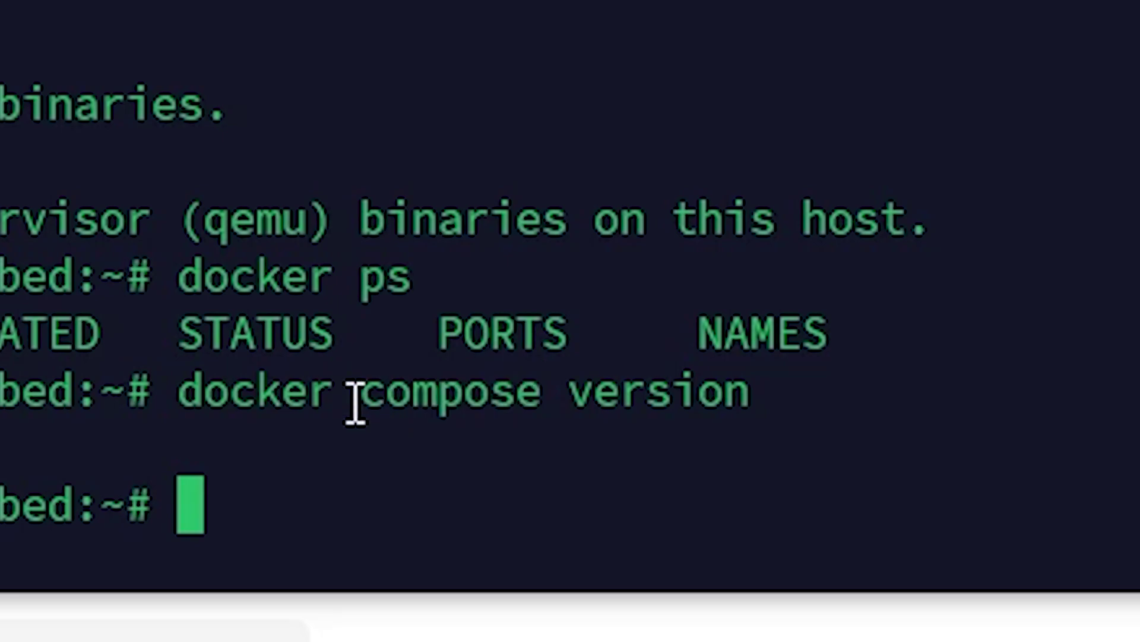
mouse_move(355, 403)
mouse_down()
mouse_move(534, 402)
mouse_move(390, 419)
mouse_up()
double_click(389, 414)
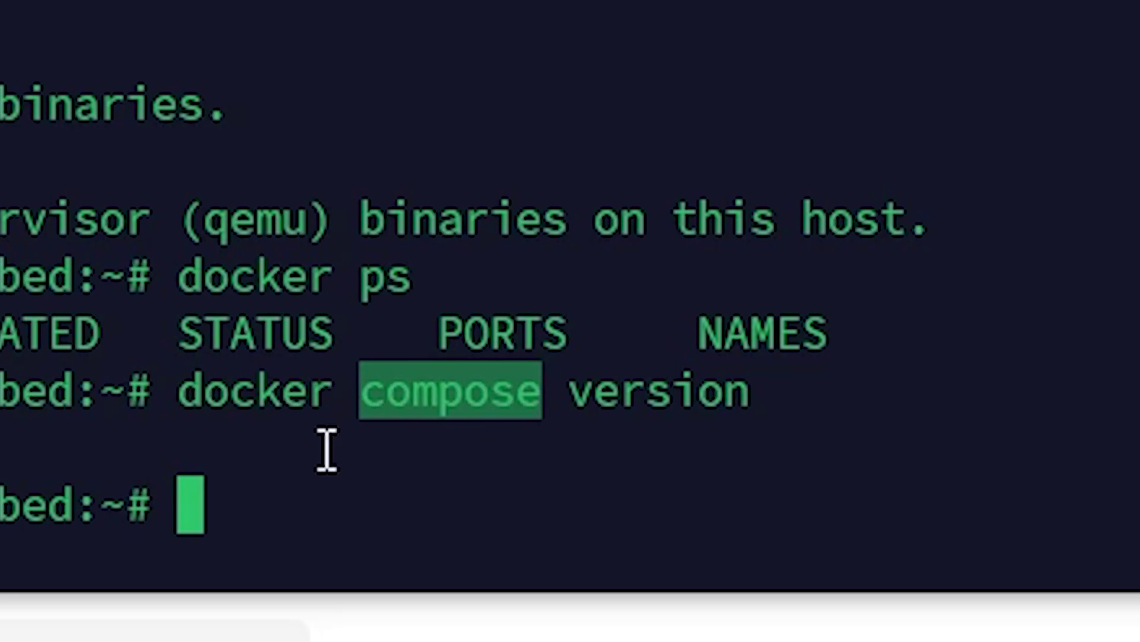
click(726, 433)
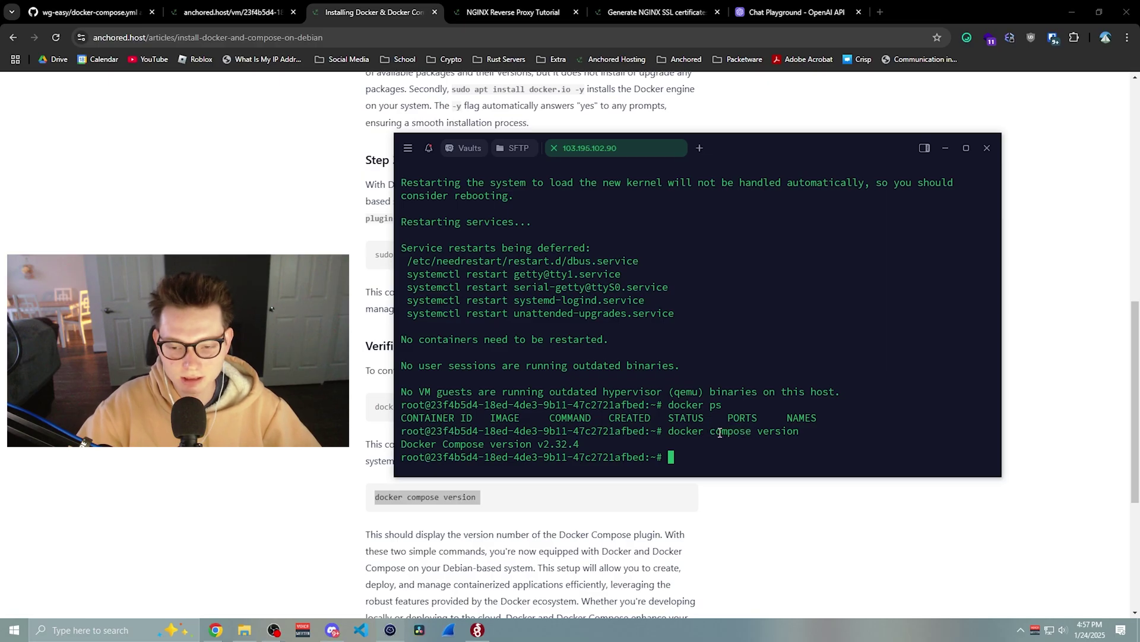
double_click(731, 434)
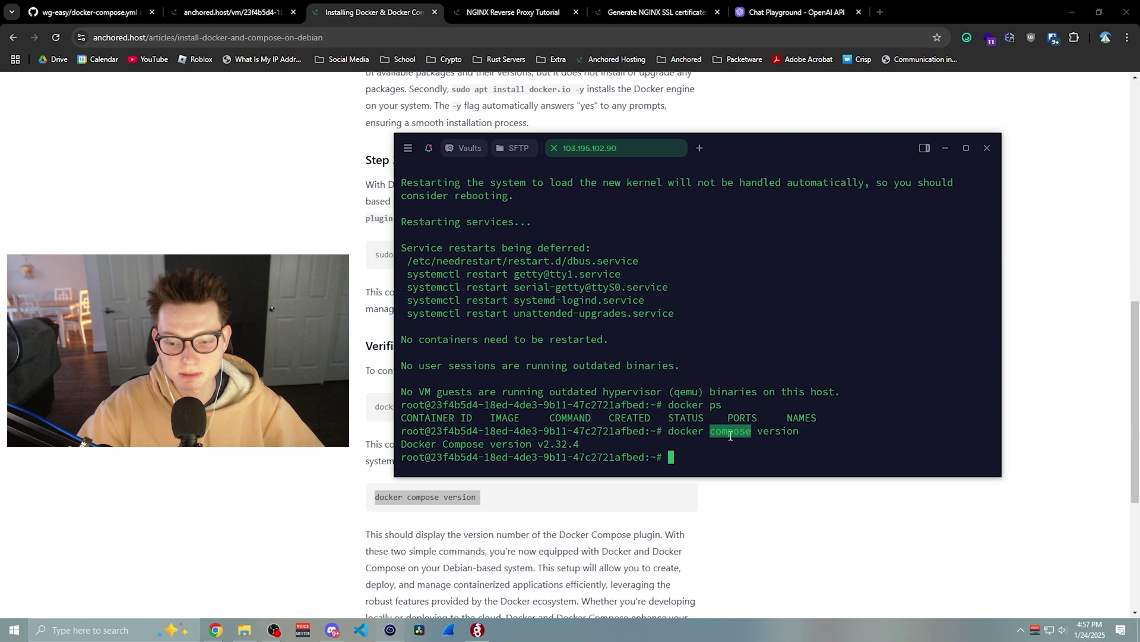
click(735, 342)
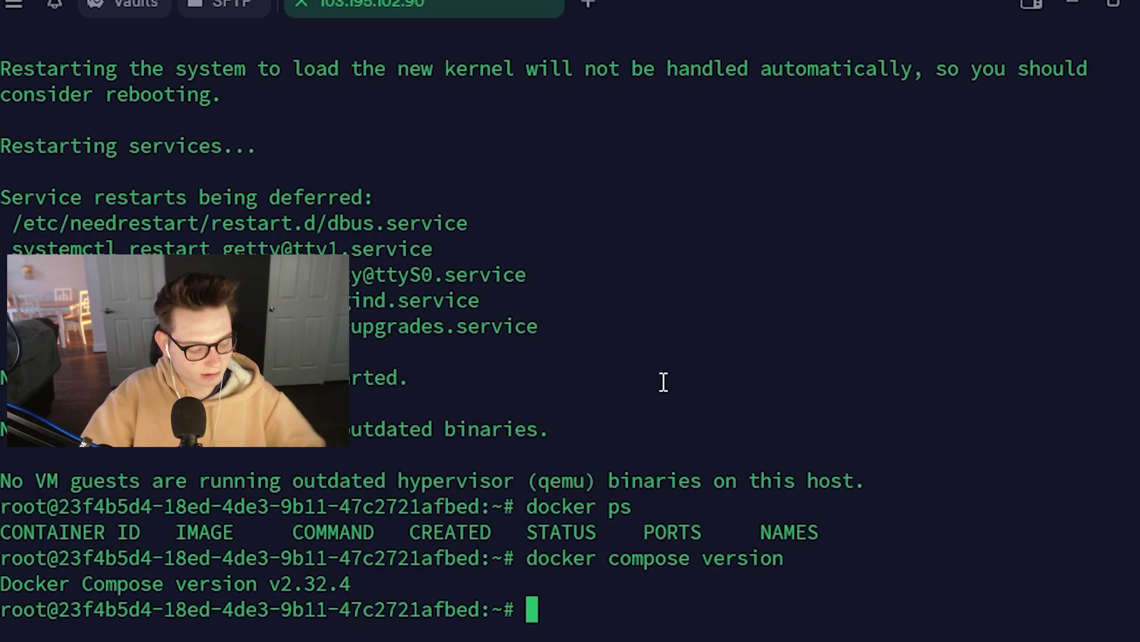
text(cd /opt)
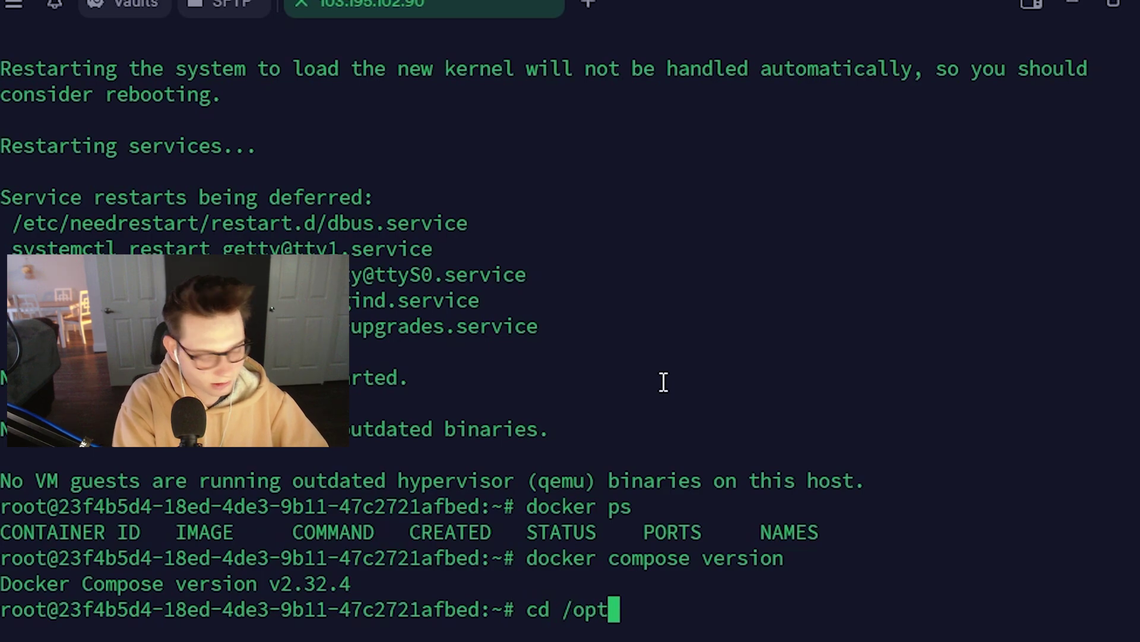
key(Return)
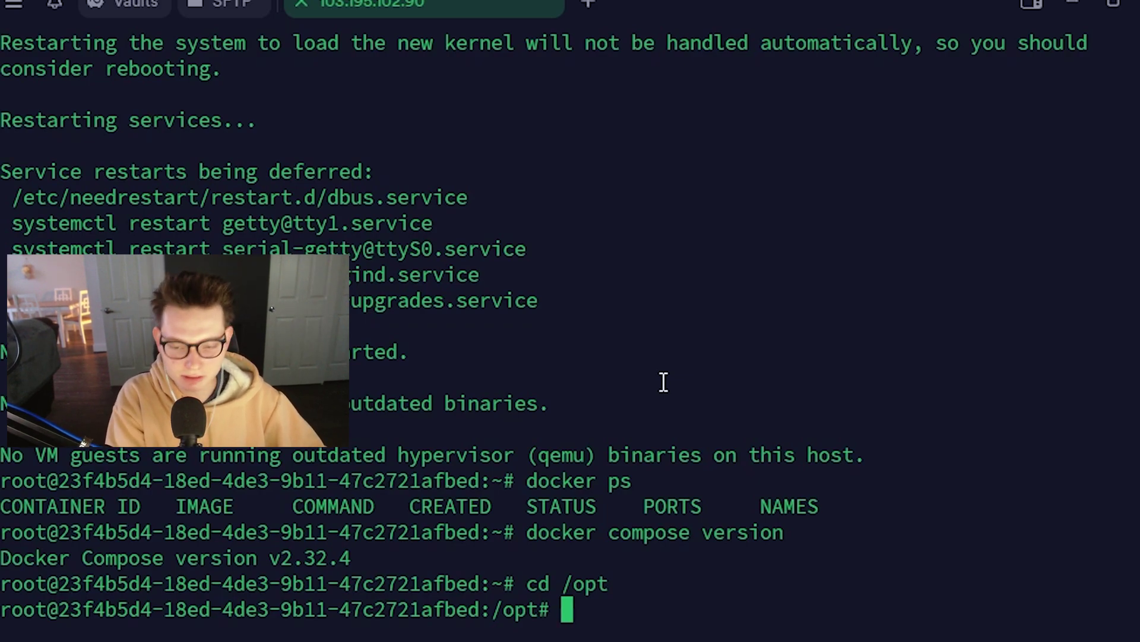
text(mkdir )
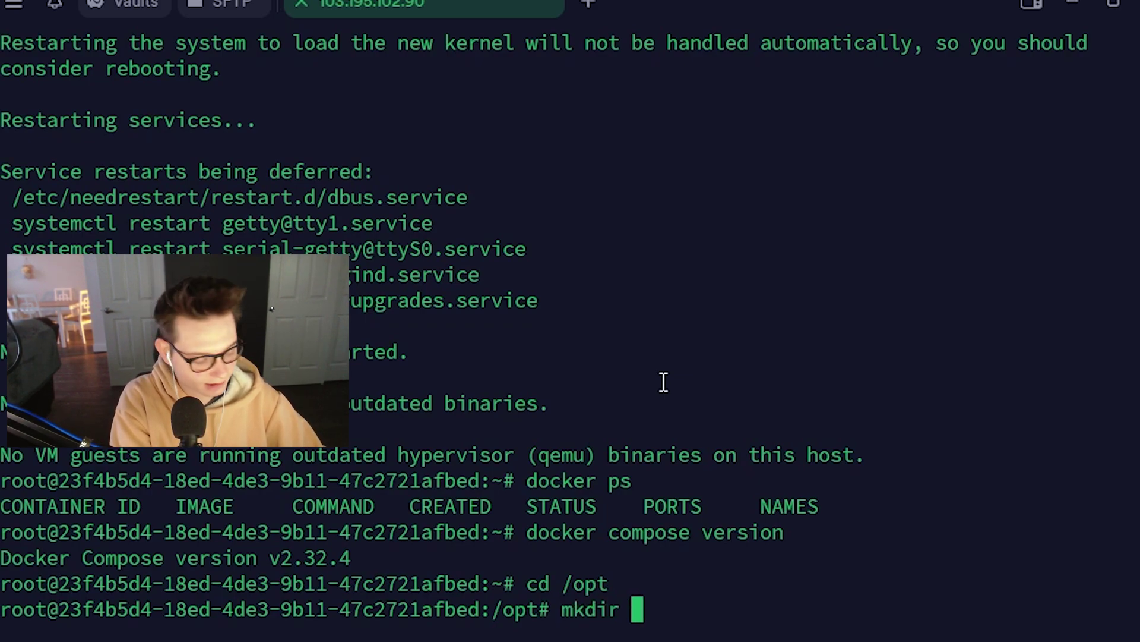
text(wg-ea)
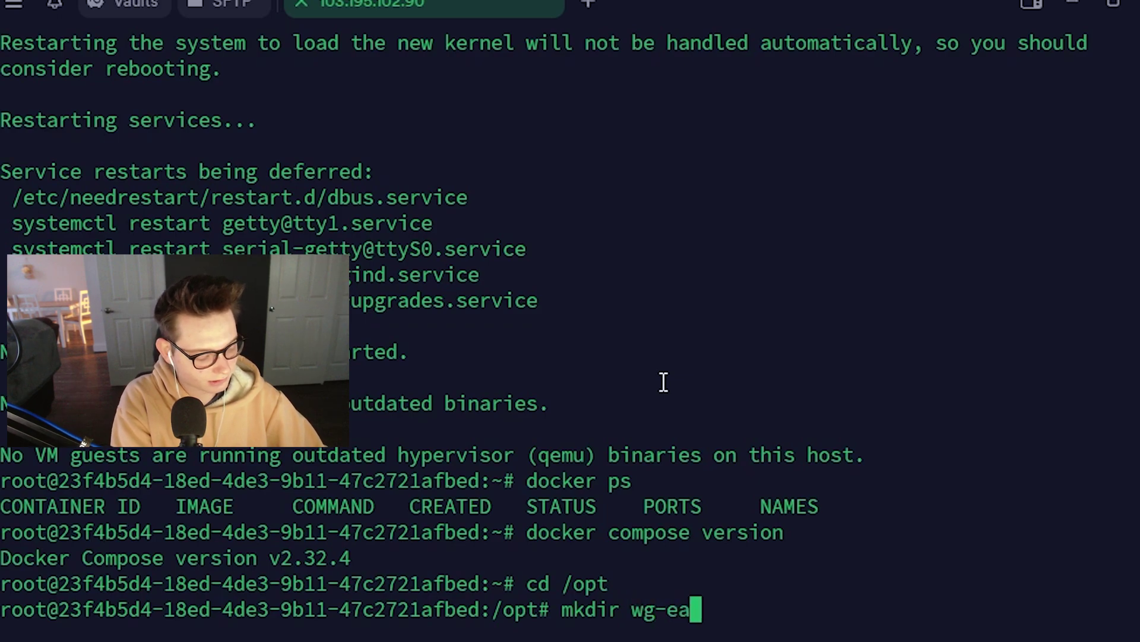
text(sy)
- Create and enter /opt/wg-easy, then start a new docker-compose.yaml in nano
key(Return)
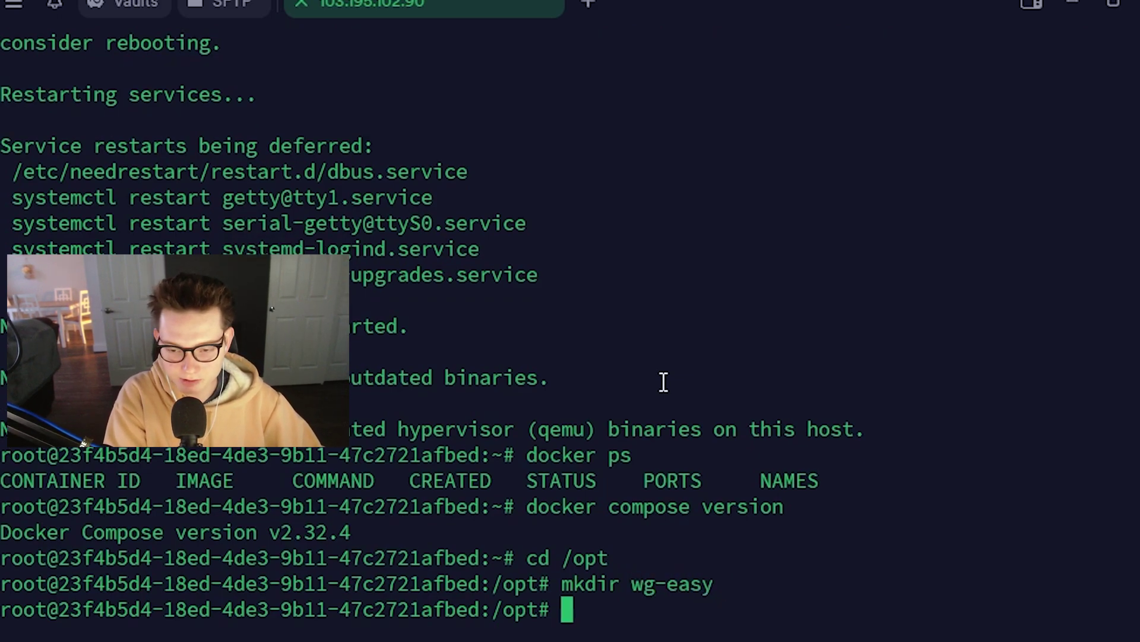
text(cd w)
key(Tab)
key(Return)
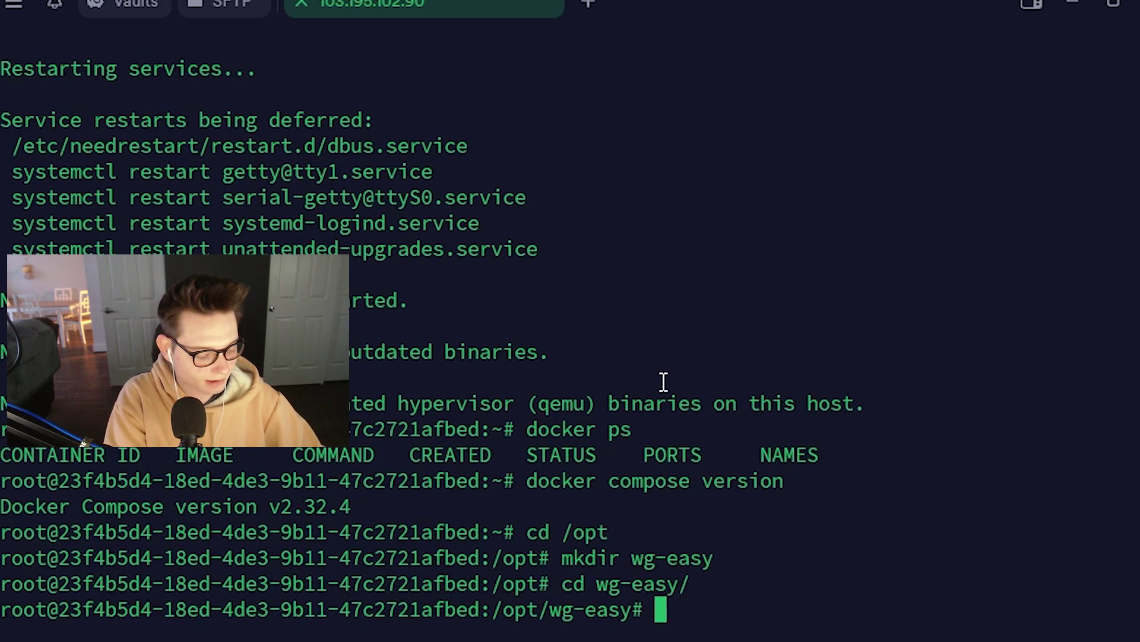
text(nano docke)
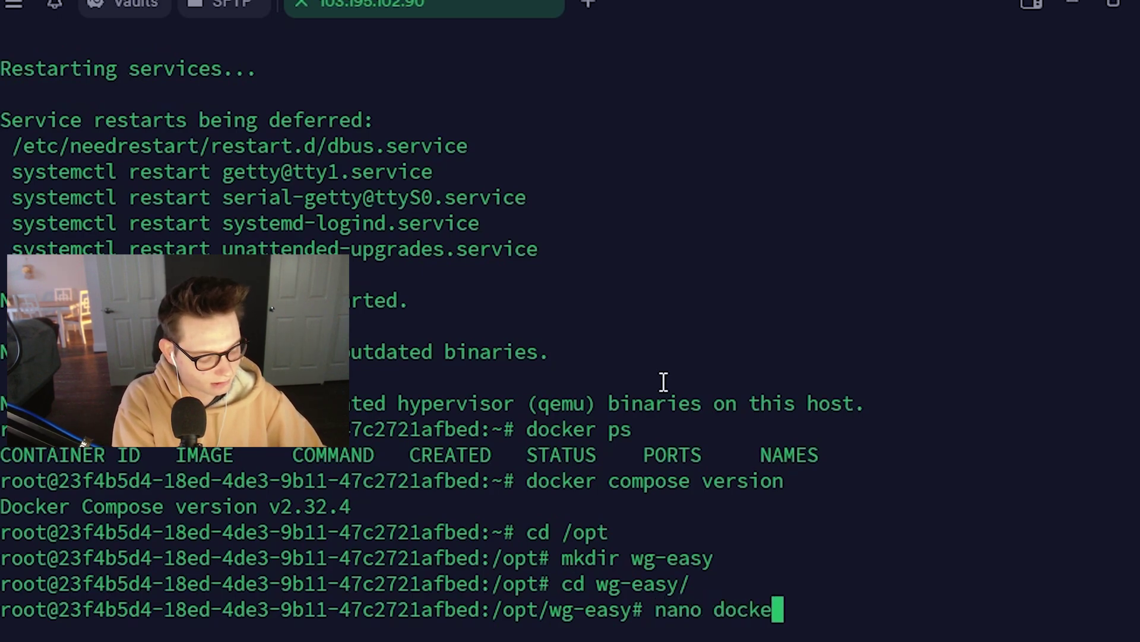
text(r-com)
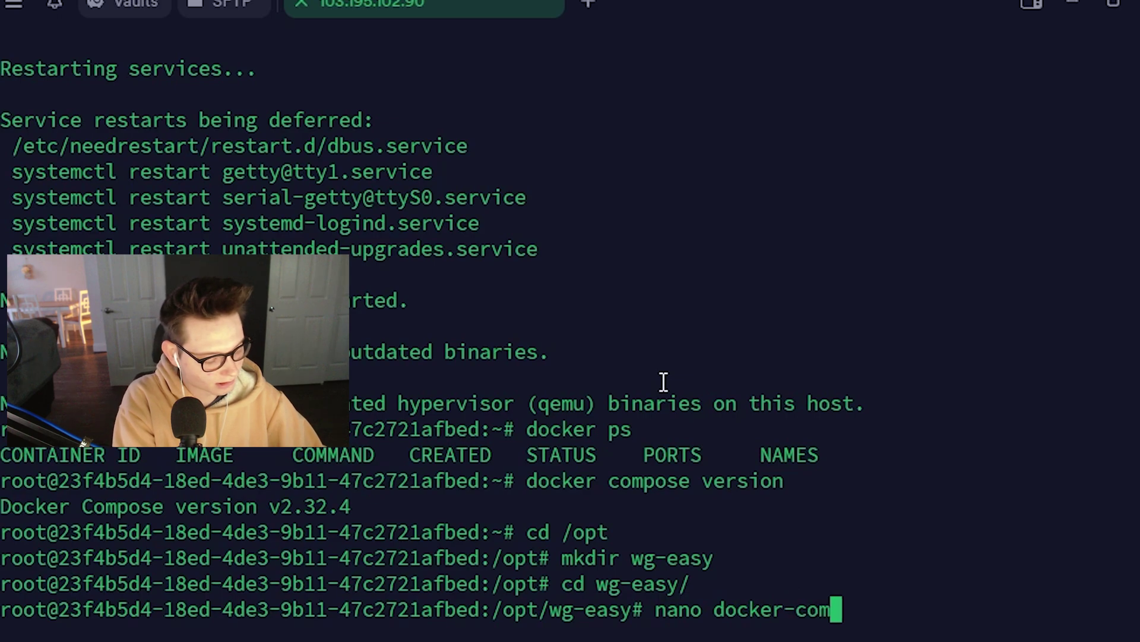
text(pose.yam)
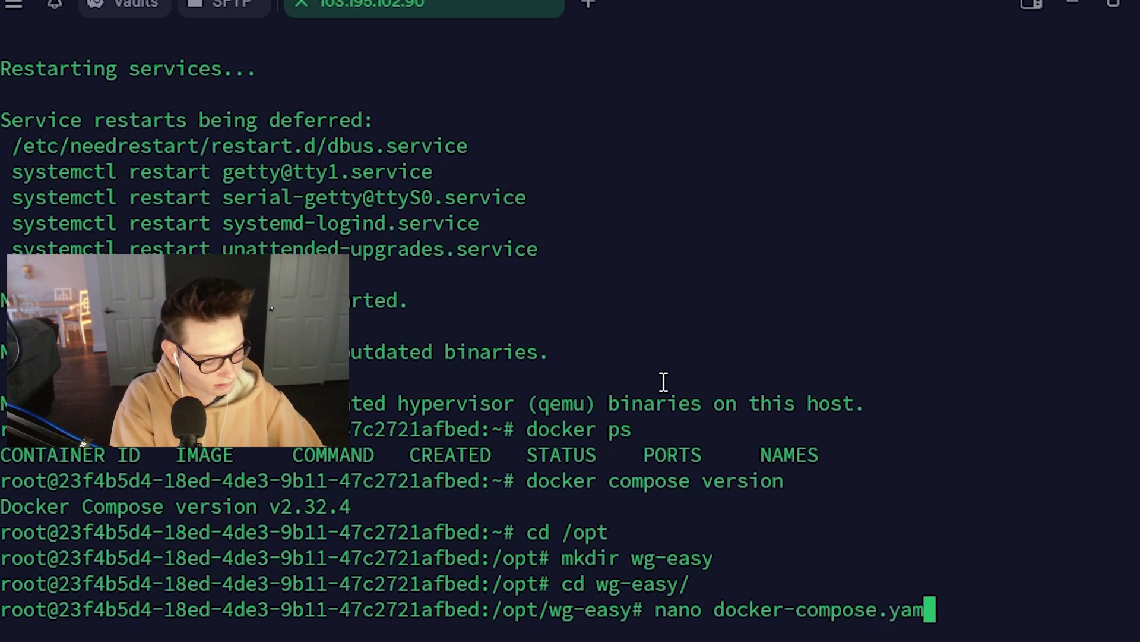
text(l)
key(Return)
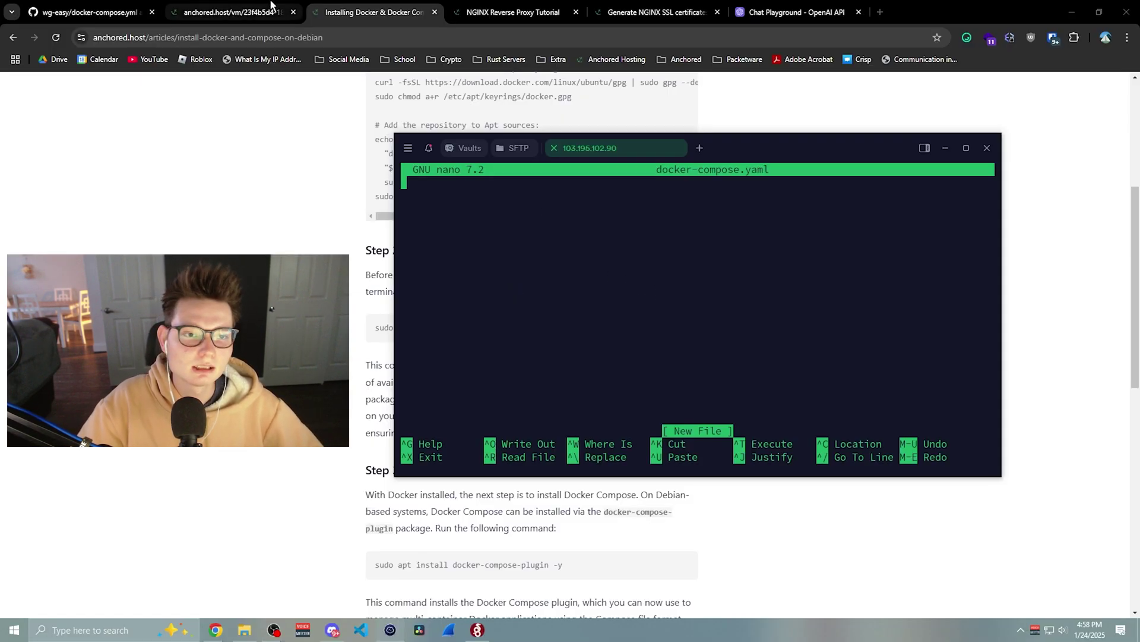
- Paste the raw wg-easy docker-compose.yml from GitHub into nano
click(85, 12)
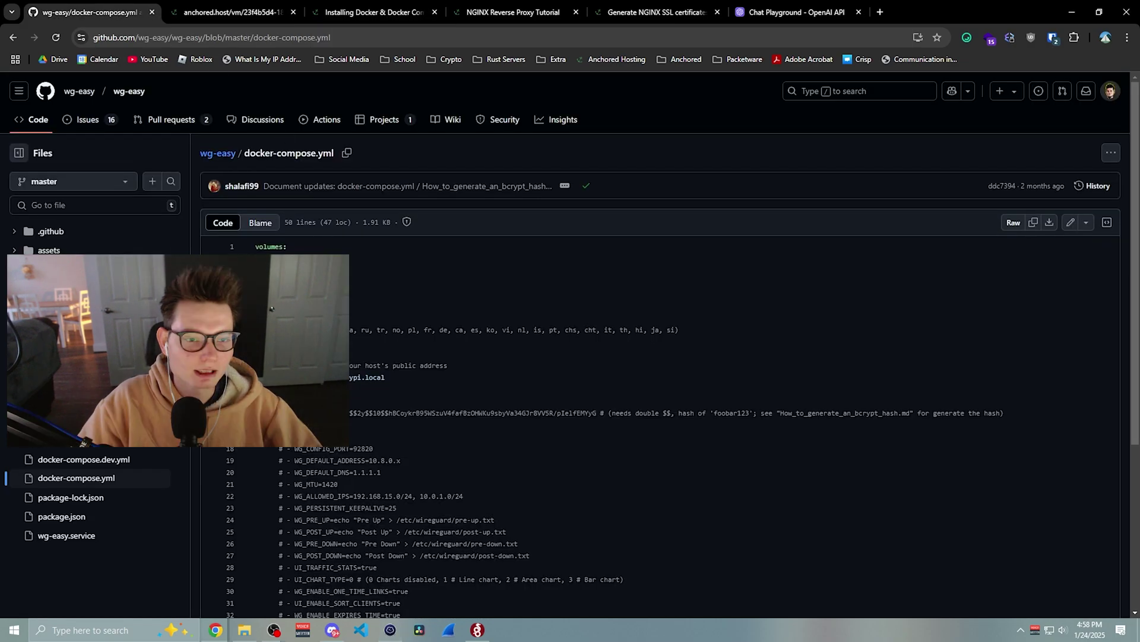
click(1033, 222)
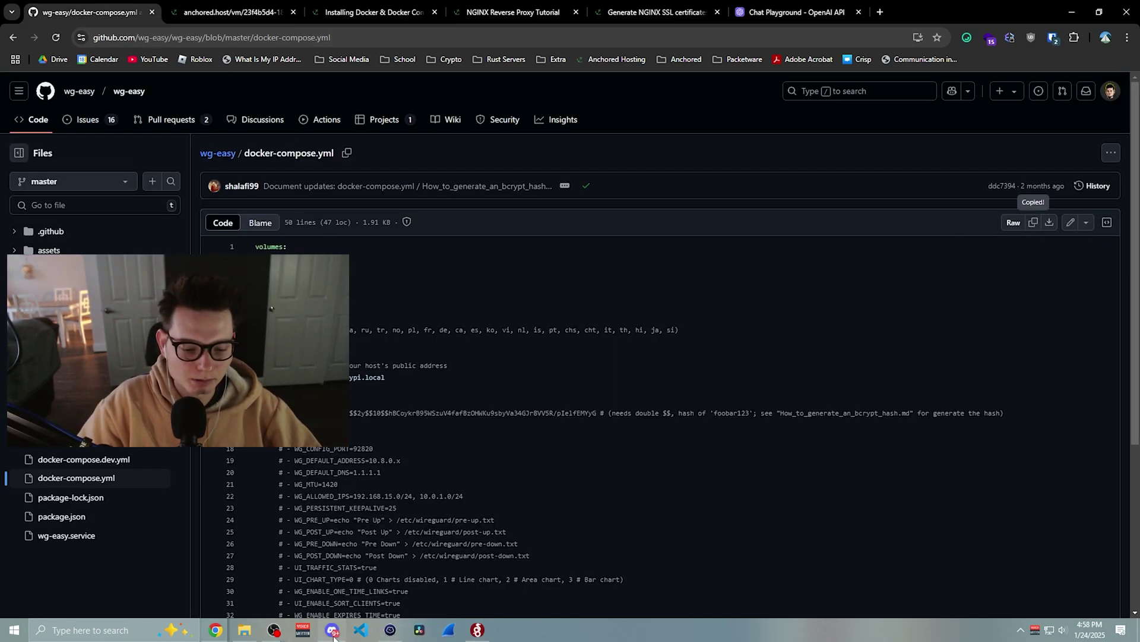
click(390, 631)
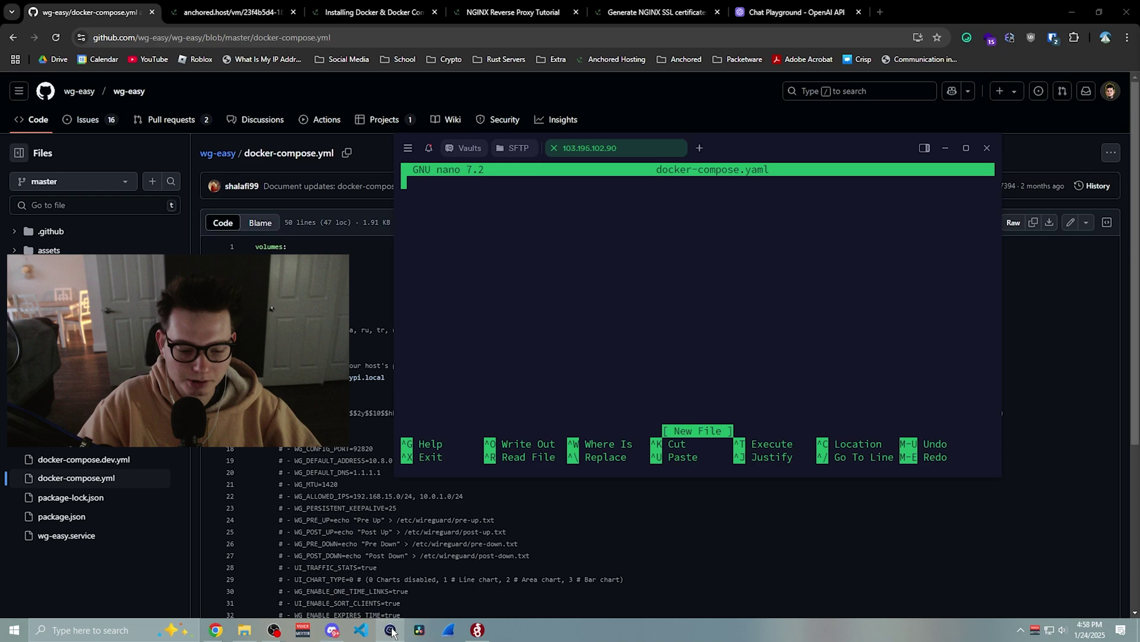
key(ctrl+shift+v)
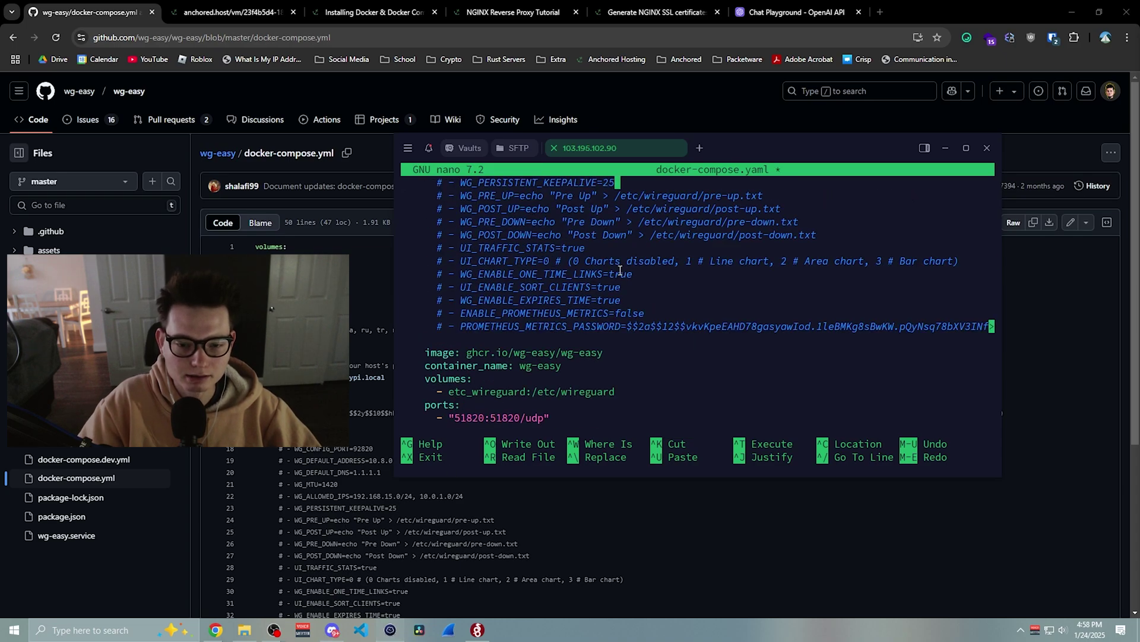
scroll(620, 270, up, 8)
scroll(623, 269, down, 1)
scroll(623, 270, down, 3)
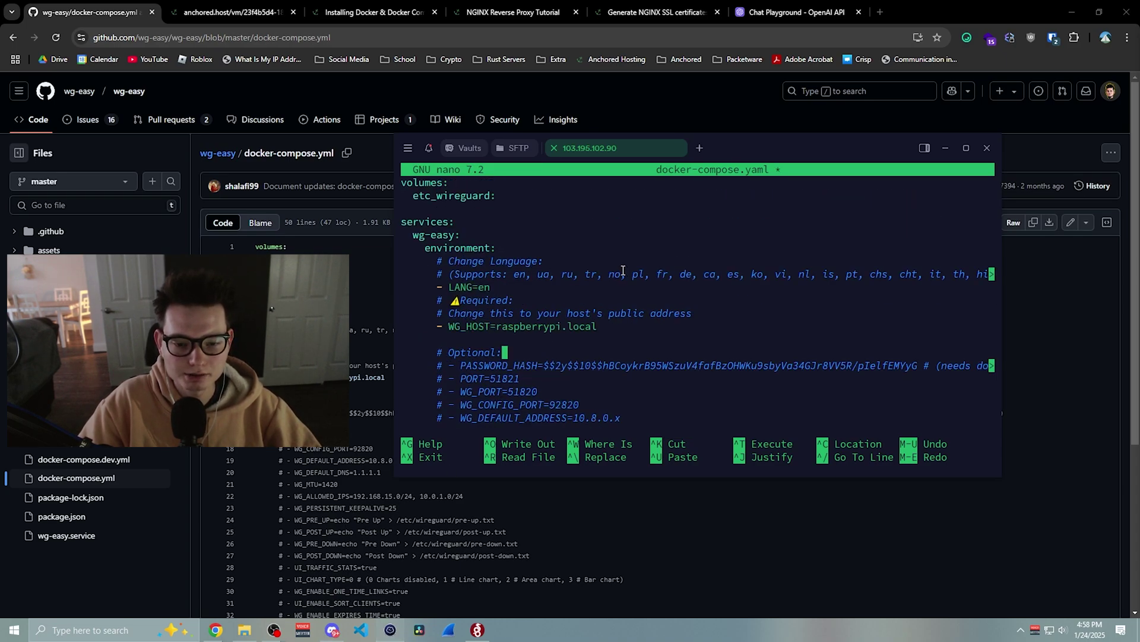
- Erase raspberrypi.local from WG_HOST and bring up the VM's IPv4 overview
key(Up)
key(Up)
key(End)
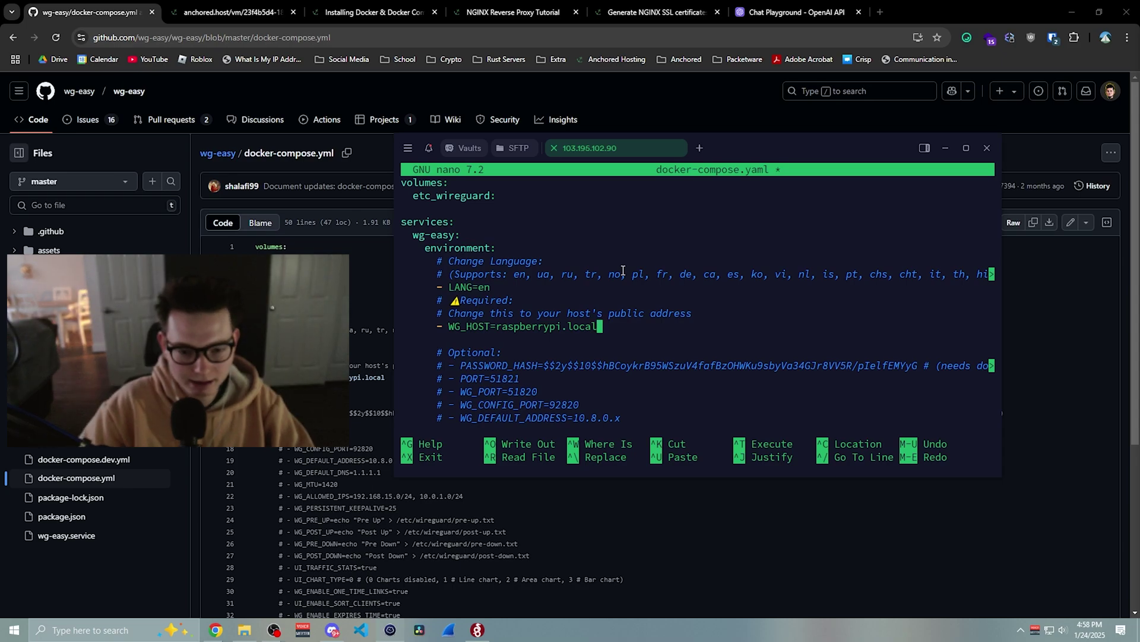
key(BackSpace)
key(BackSpace)
key(BackSpace)
key(BackSpace)
key(BackSpace)
key(BackSpace)
key(BackSpace)
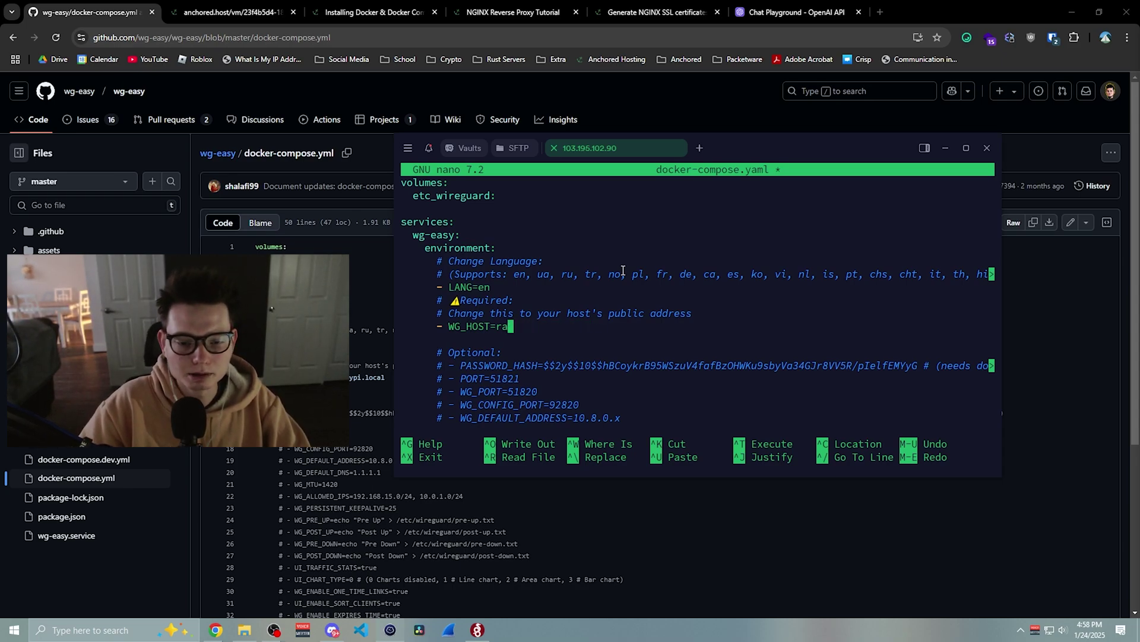
key(BackSpace)
key(BackSpace)
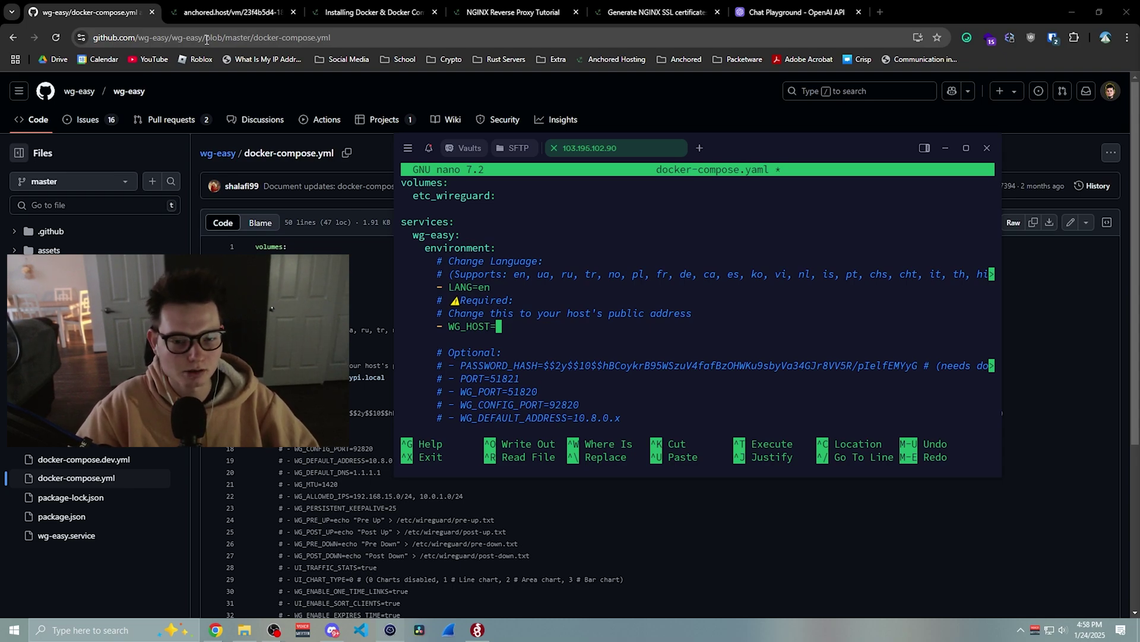
click(230, 11)
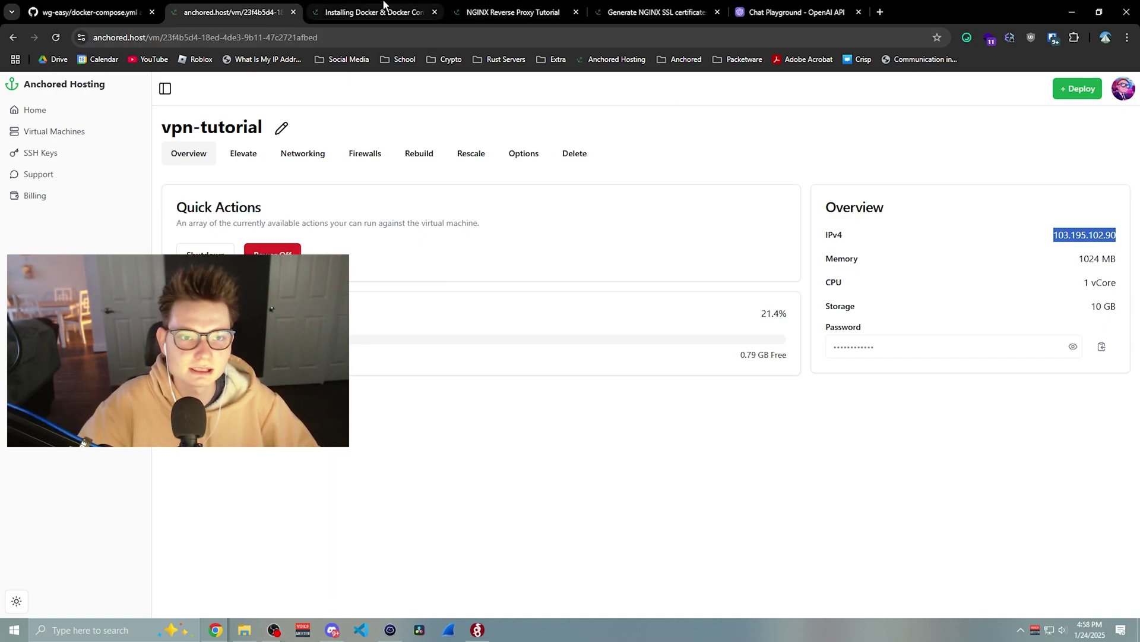
- Paste 103.195.102.90 as the WG_HOST value
click(389, 630)
key(ctrl+shift+v)
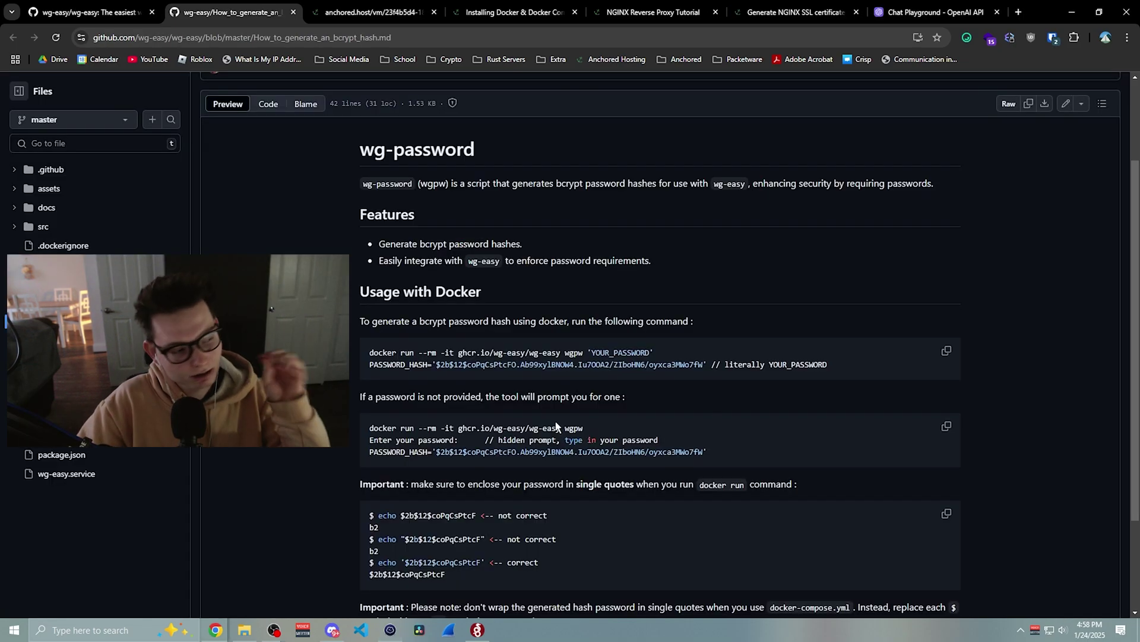
click(389, 630)
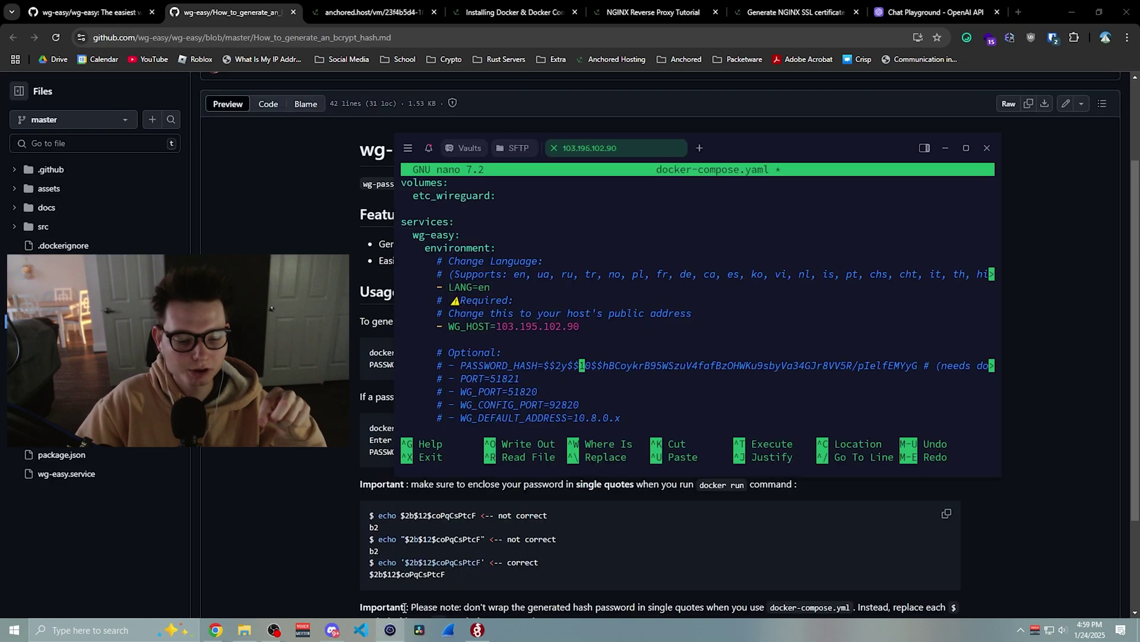
- Copy the docker run wgpw command from the wg-easy password guide
key(alt+Tab)
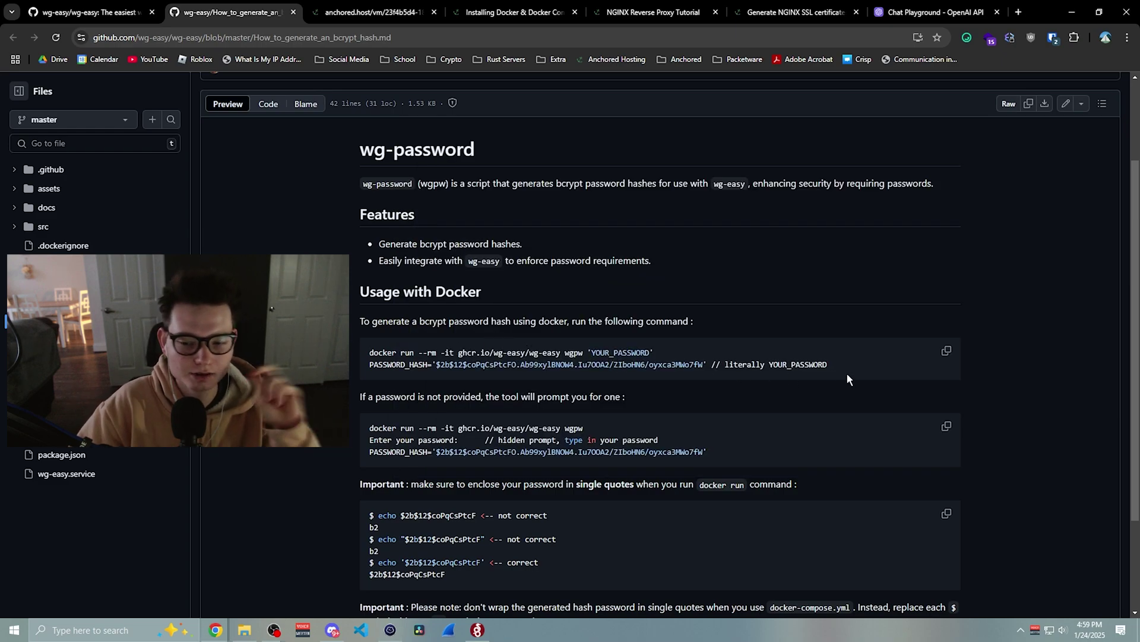
drag(845, 367, 699, 375)
click(699, 368)
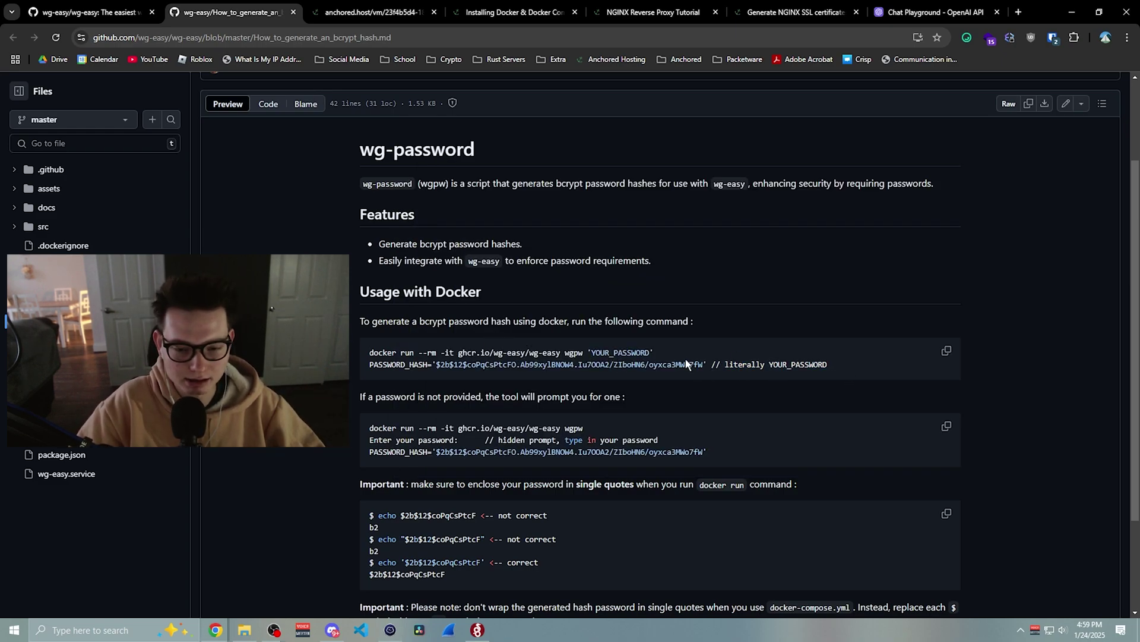
drag(683, 355, 373, 356)
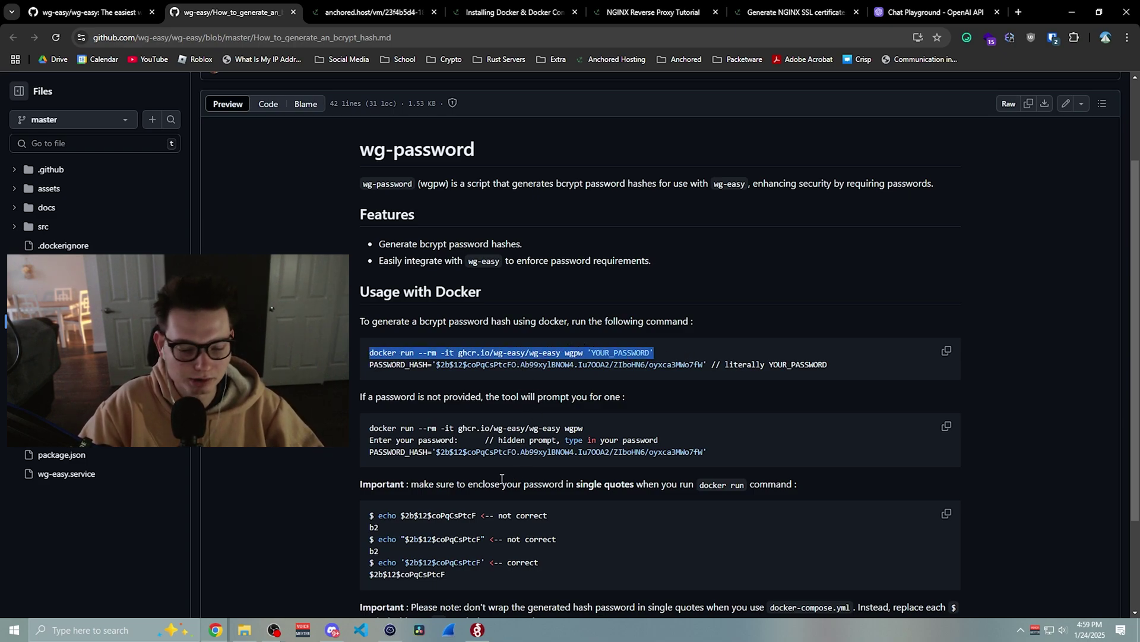
mouse_move(389, 631)
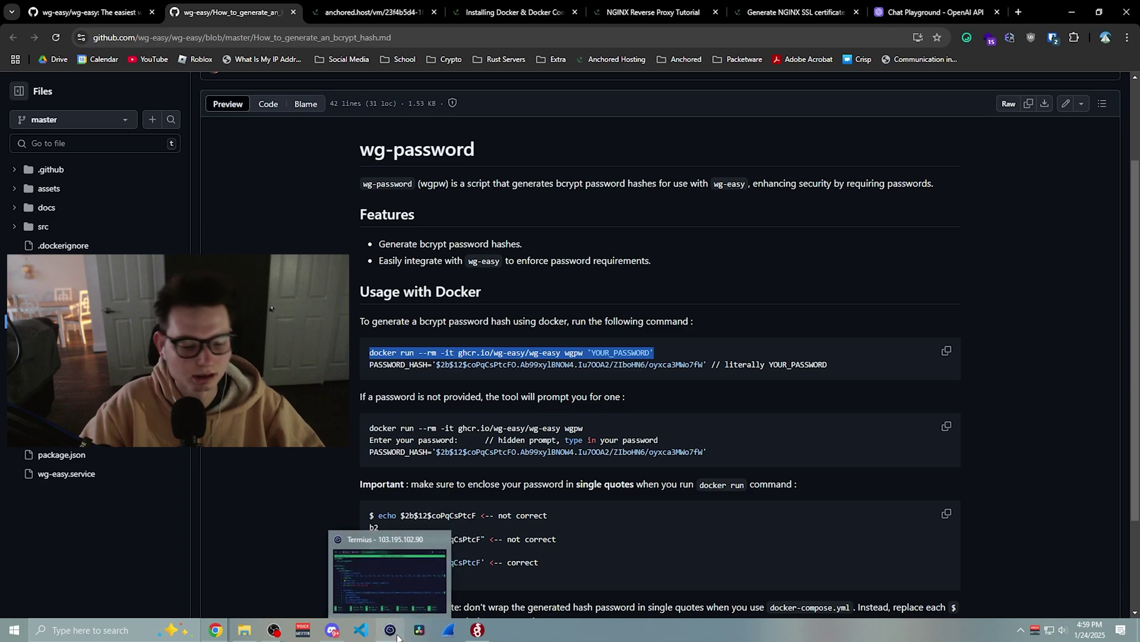
click(397, 634)
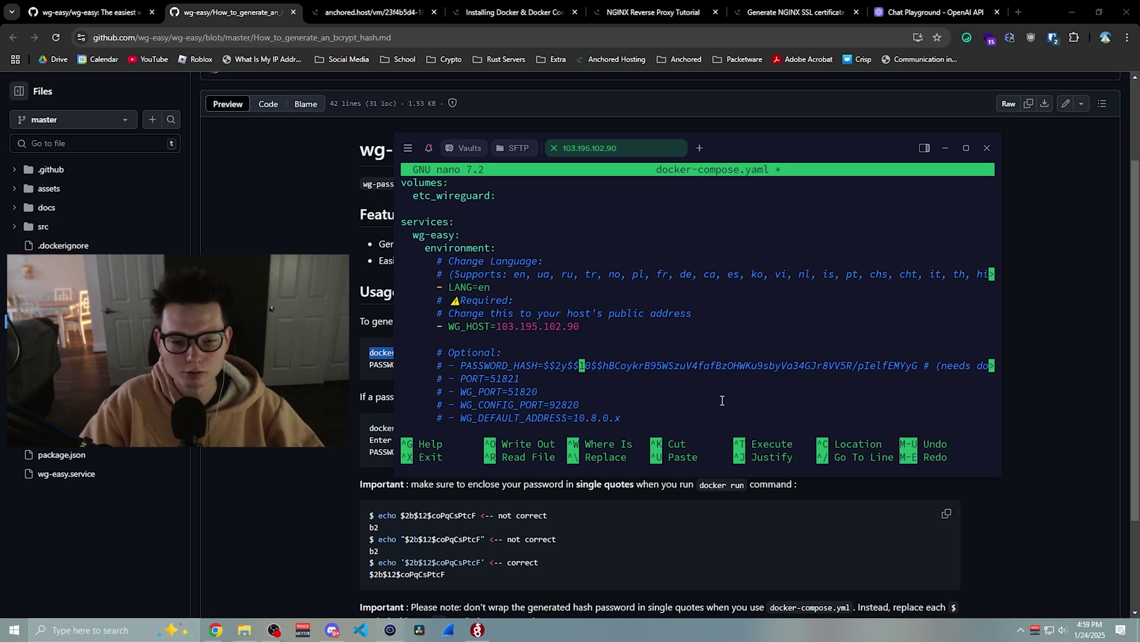
key(ctrl+Tab)
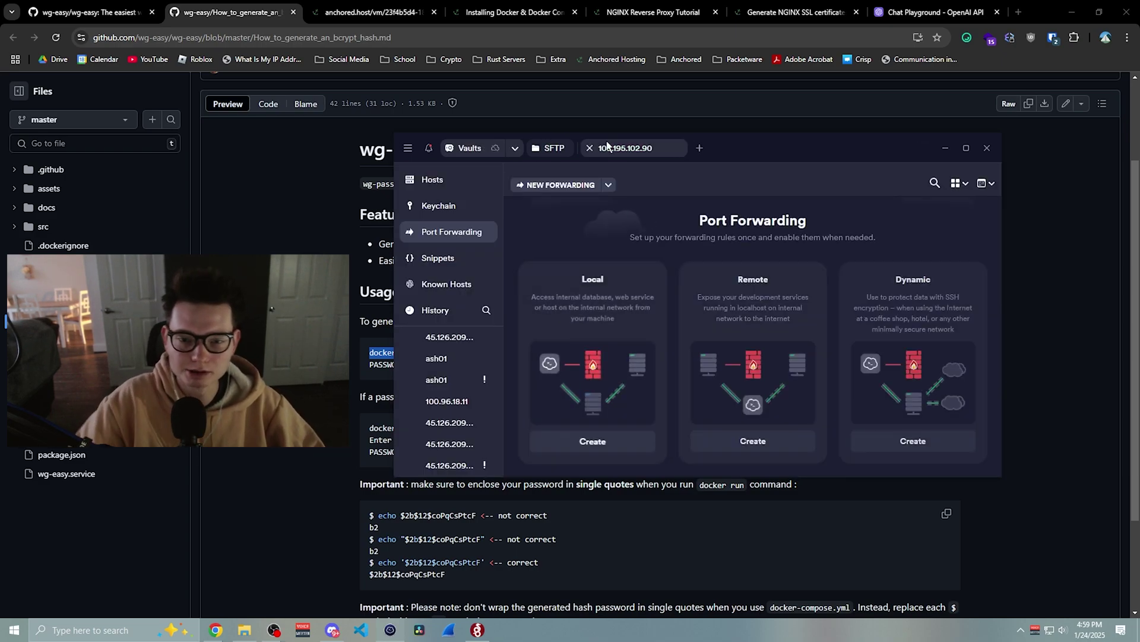
- Save docker-compose.yaml and exit nano
click(628, 149)
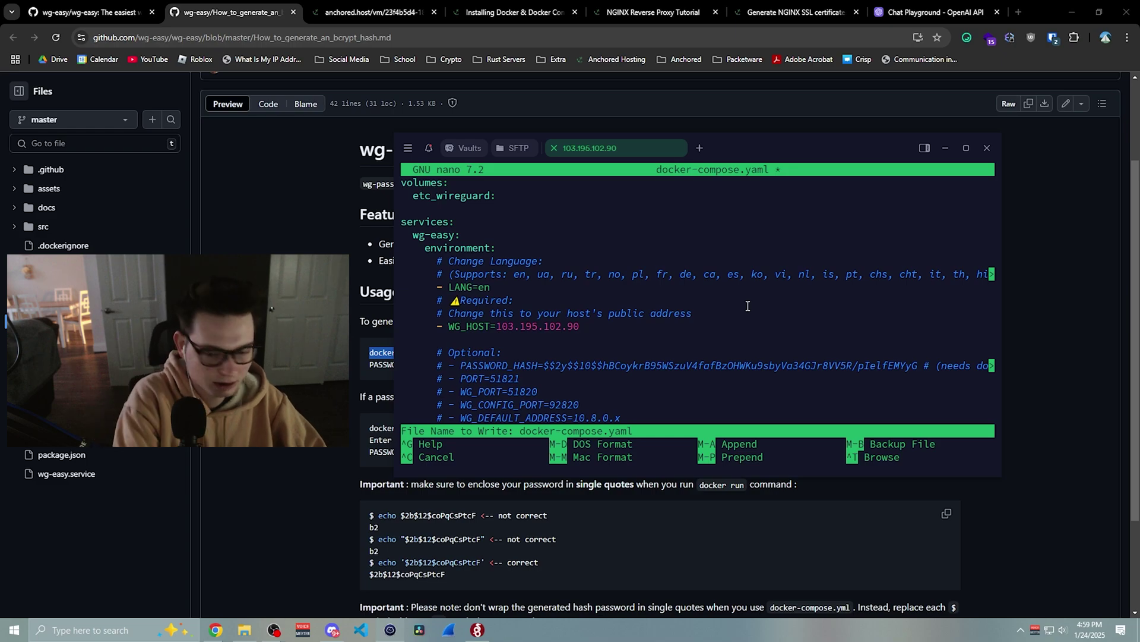
key(Return)
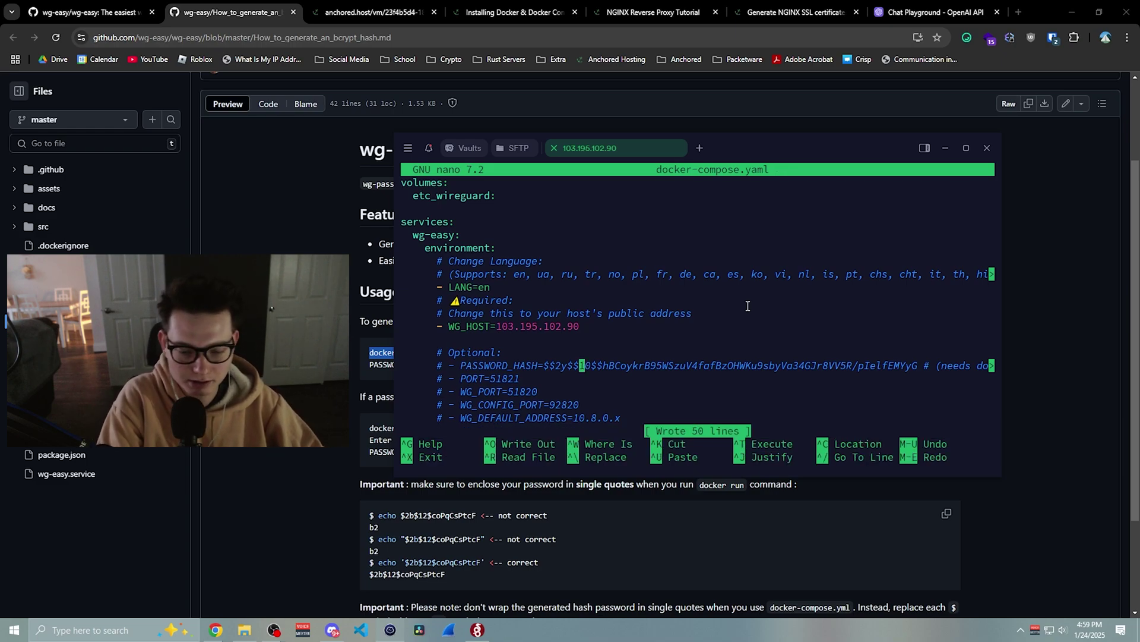
key(ctrl+x)
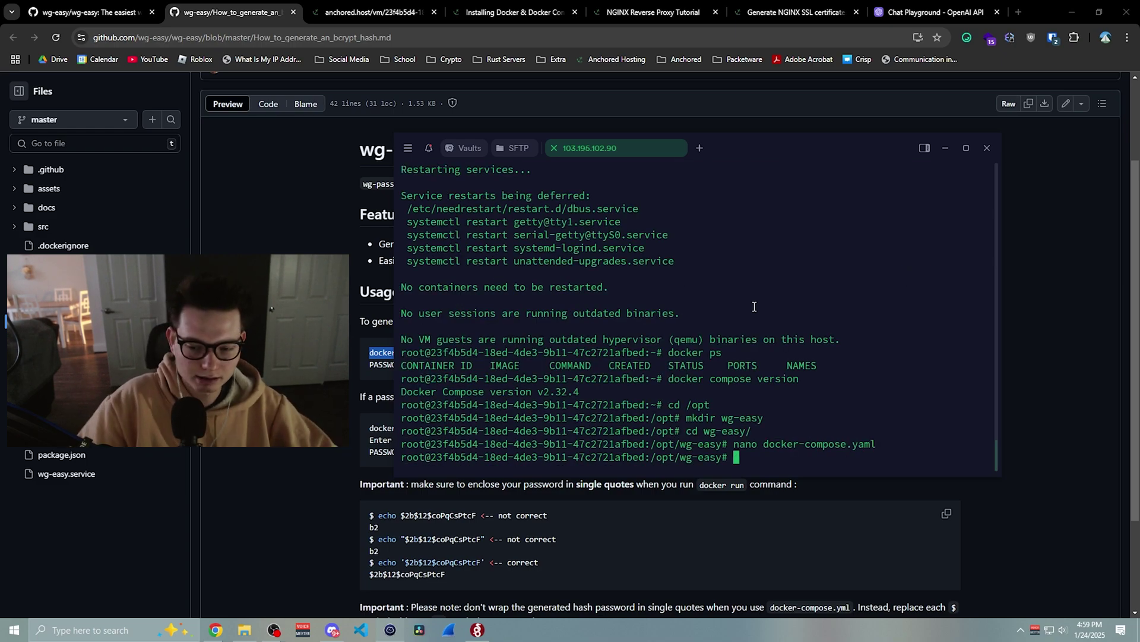
key(ctrl+v)
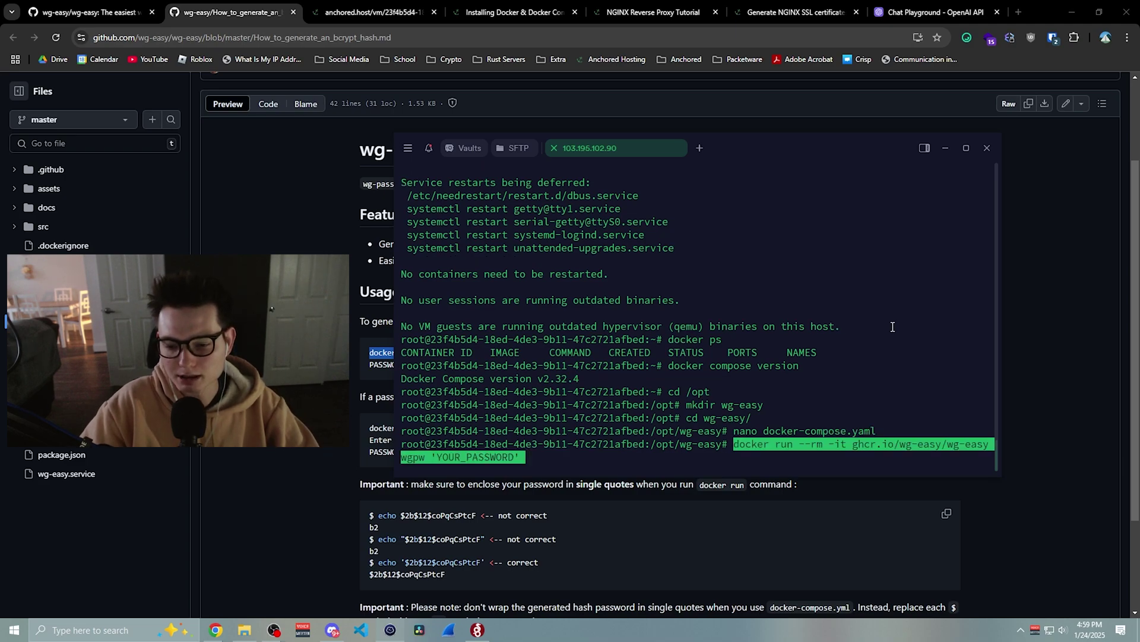
key(Left)
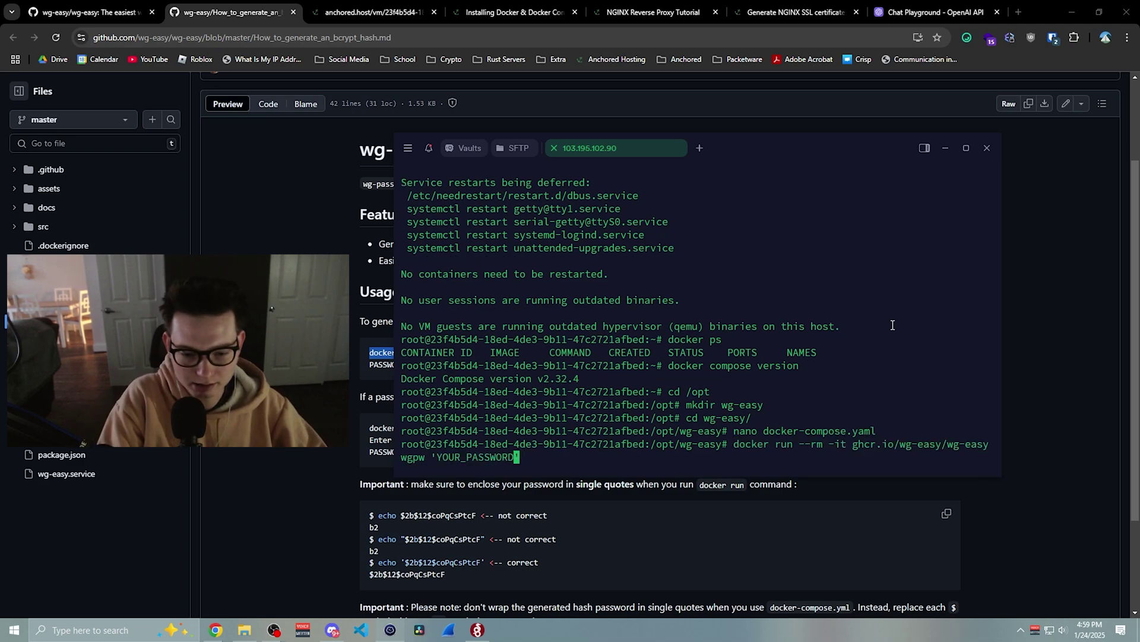
key(BackSpace)
key(BackSpace)
key(BackSpace)
key(BackSpace)
key(BackSpace)
key(BackSpace)
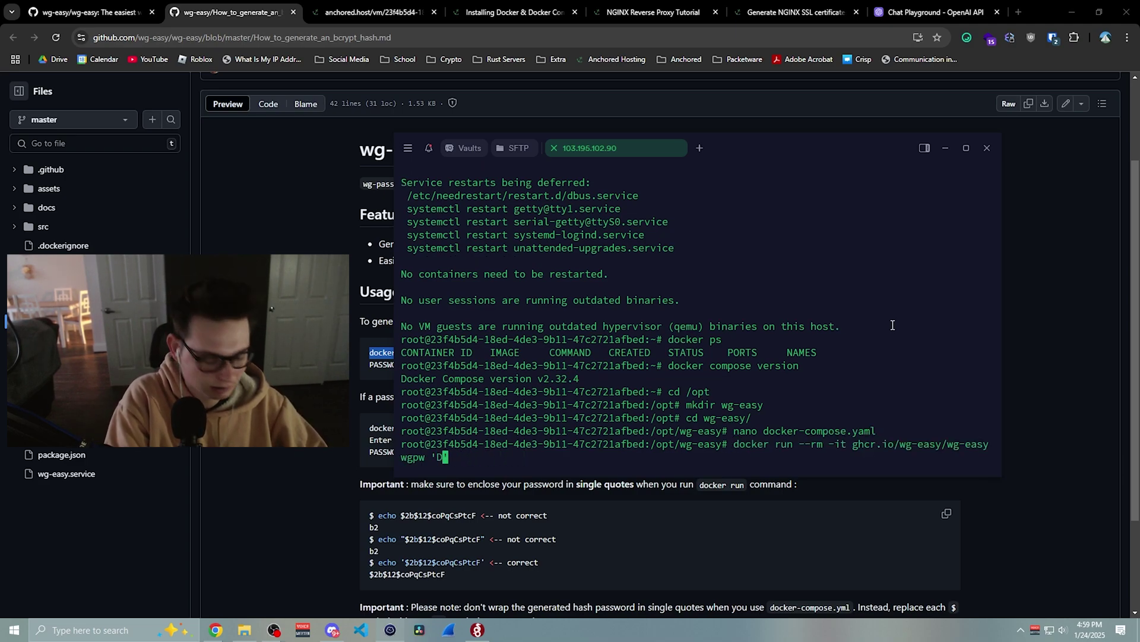
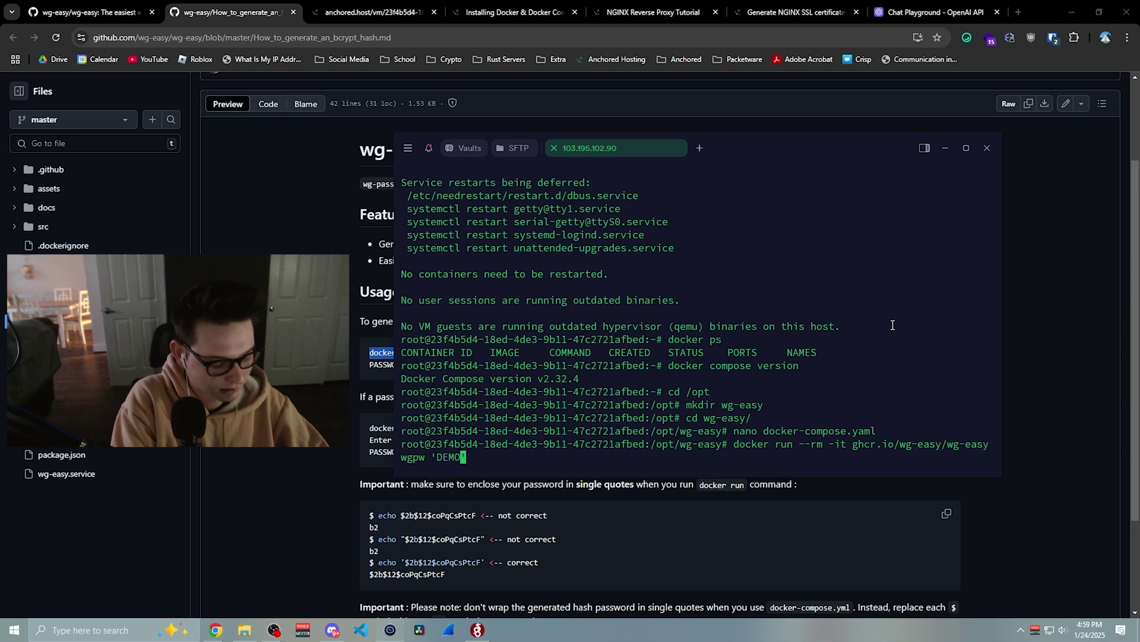
key(Return)
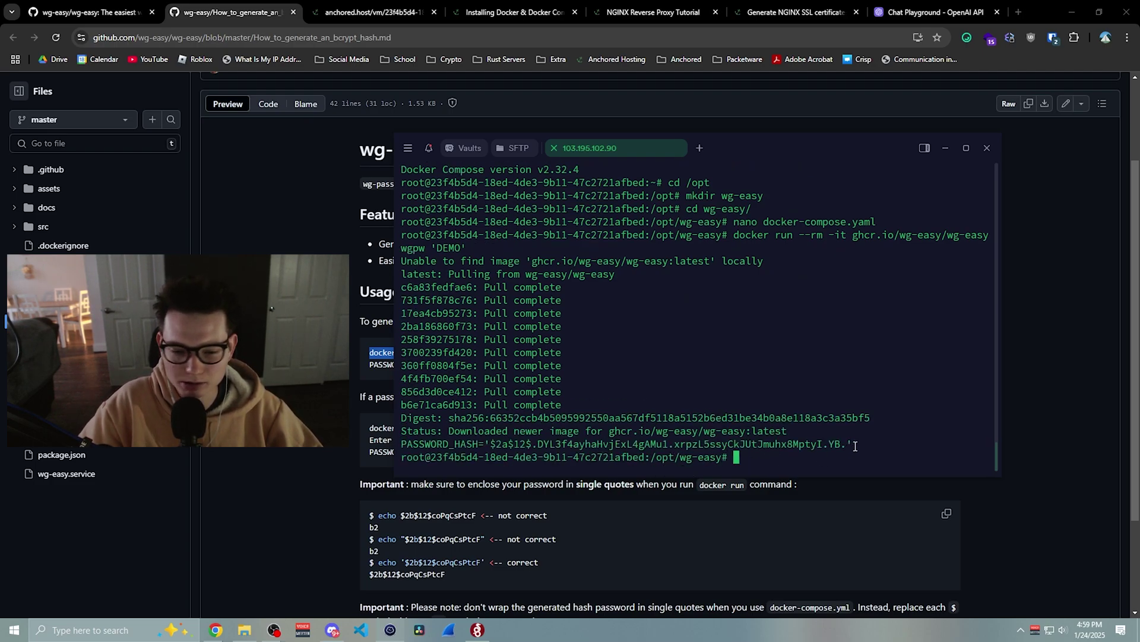
drag(847, 444, 491, 444)
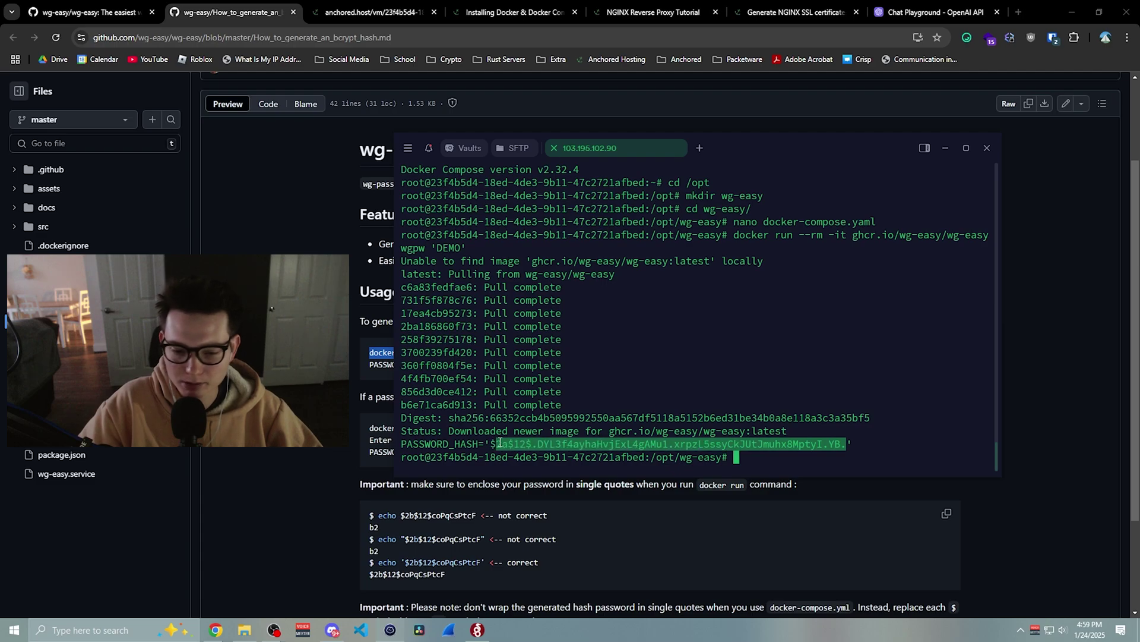
click(838, 378)
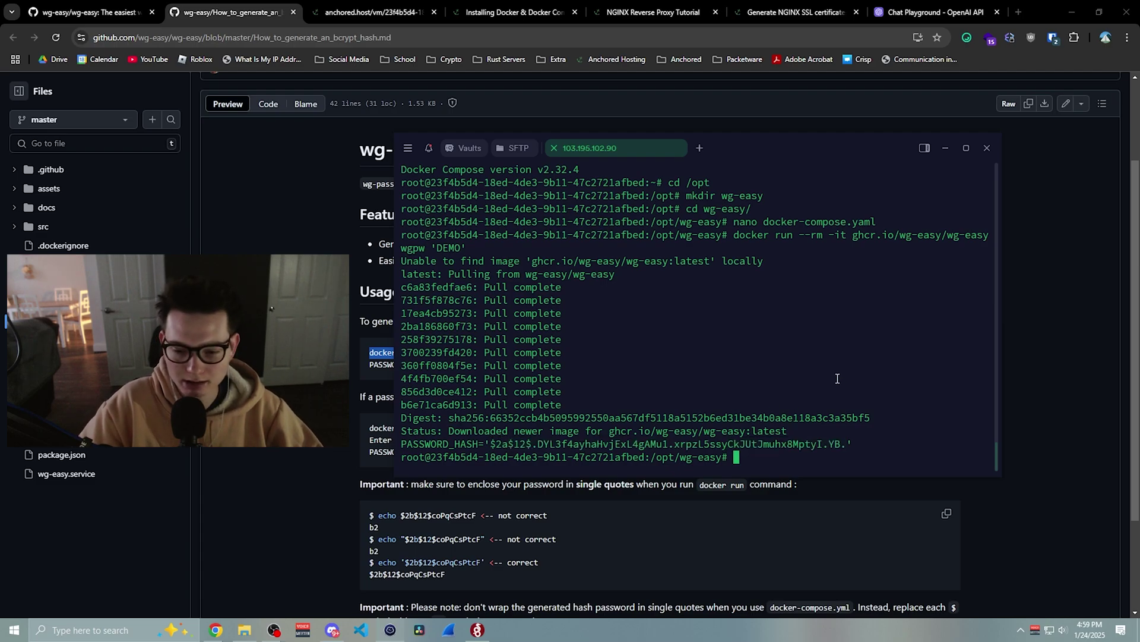
- Reopen docker-compose.yaml and replace PASSWORD_HASH with the newly generated bcrypt hash
key(Up)
key(Up)
key(Return)
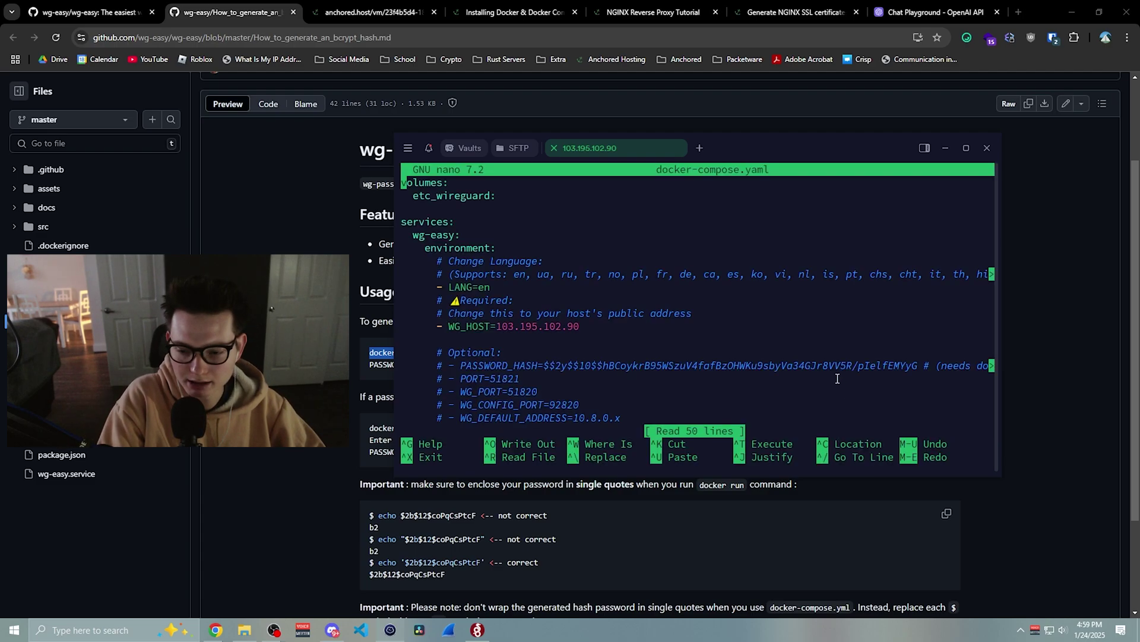
key(Down)
key(Down)
key(Down)
key(Down)
key(Down)
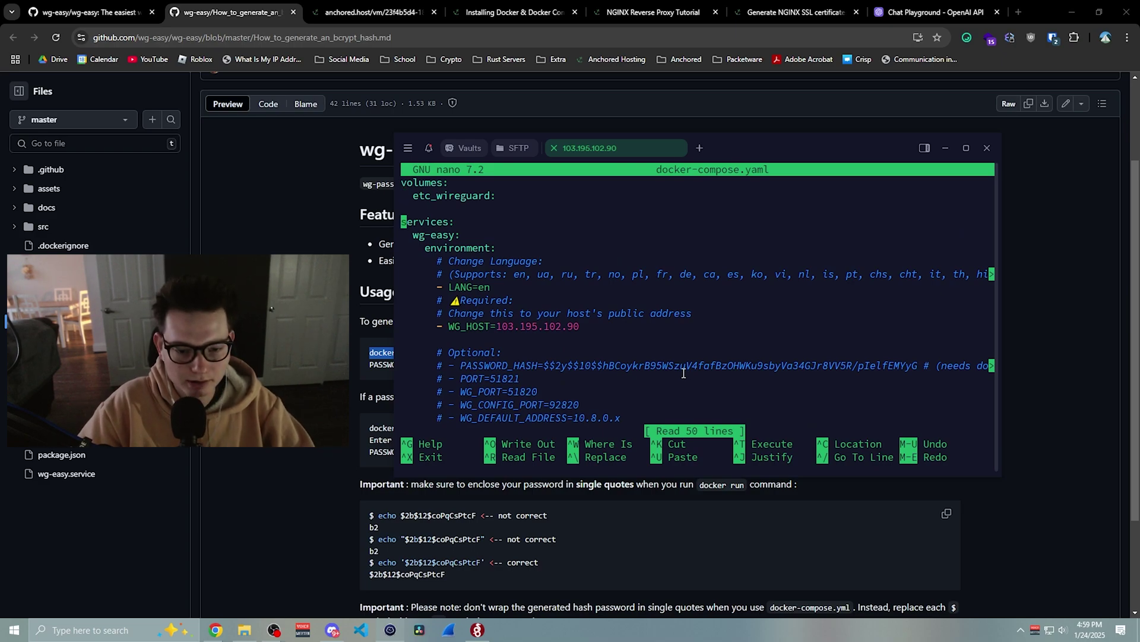
key(Down)
key(Down)
key(Down)
key(Down)
key(Down)
key(Right)
key(Right)
key(Right)
key(Right)
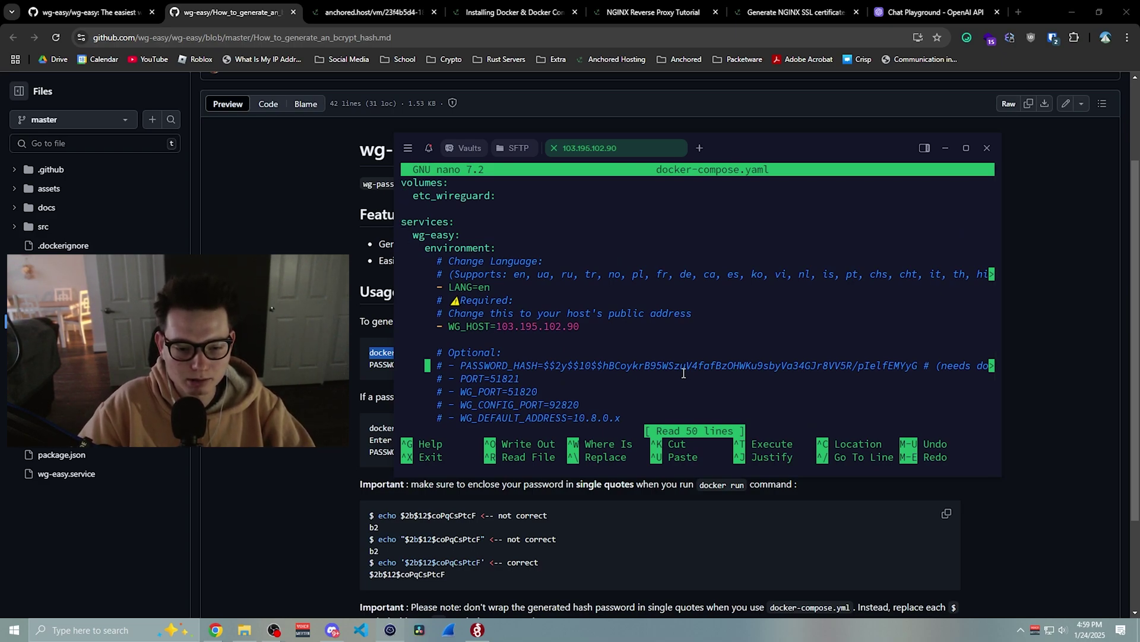
key(Right)
key(Right)
key(Delete)
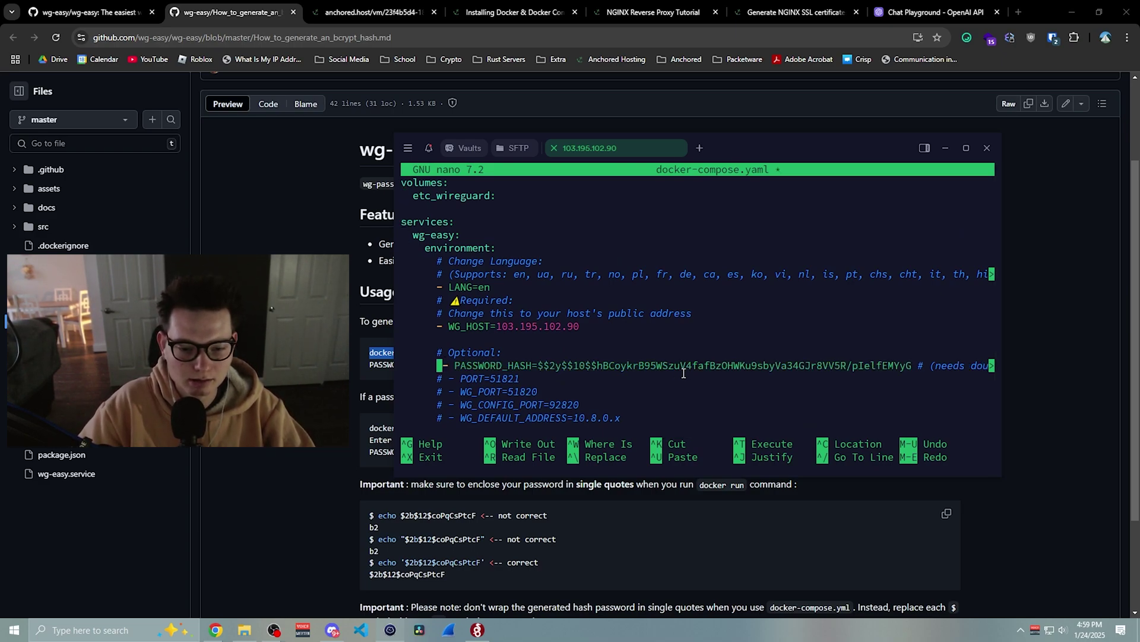
key(BackSpace)
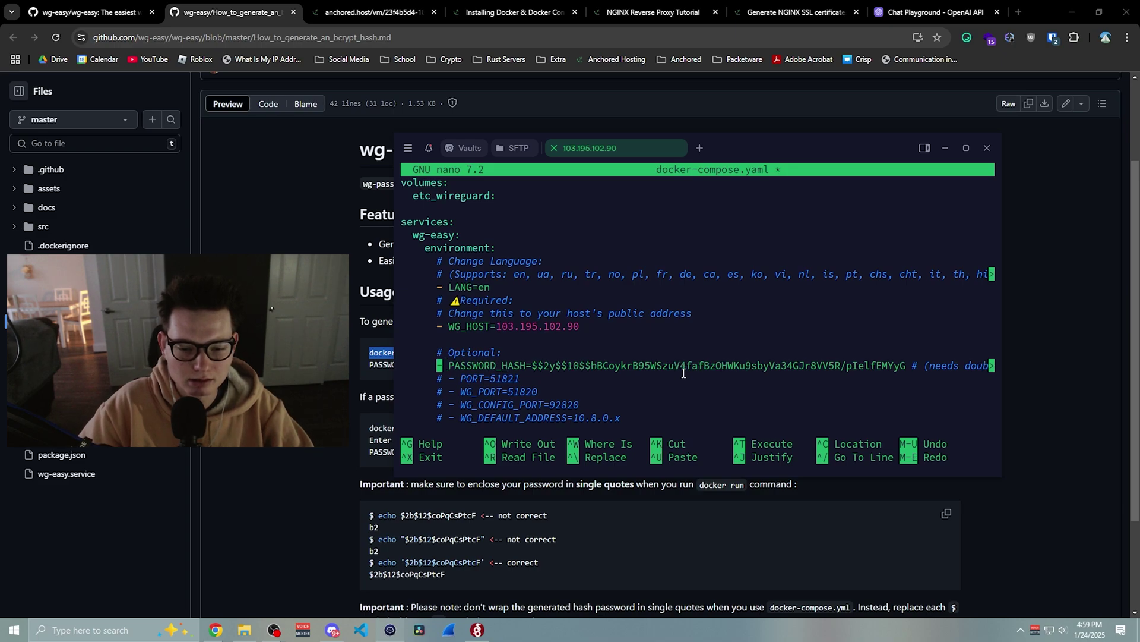
key(Right)
key(Right)
key(Right)
key(Right)
key(Right)
key(Right)
key(Right)
key(Right)
key(Right)
key(Right)
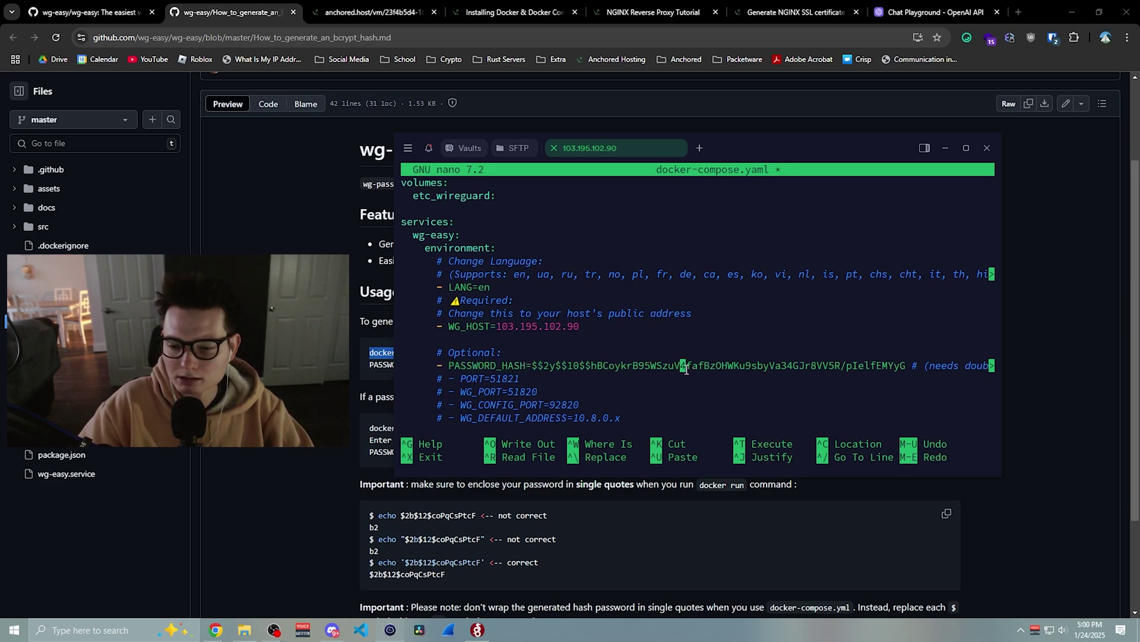
key(Right)
key(Right)
key(Right)
key(Right)
key(Right)
key(Right)
key(Right)
key(Right)
key(Right)
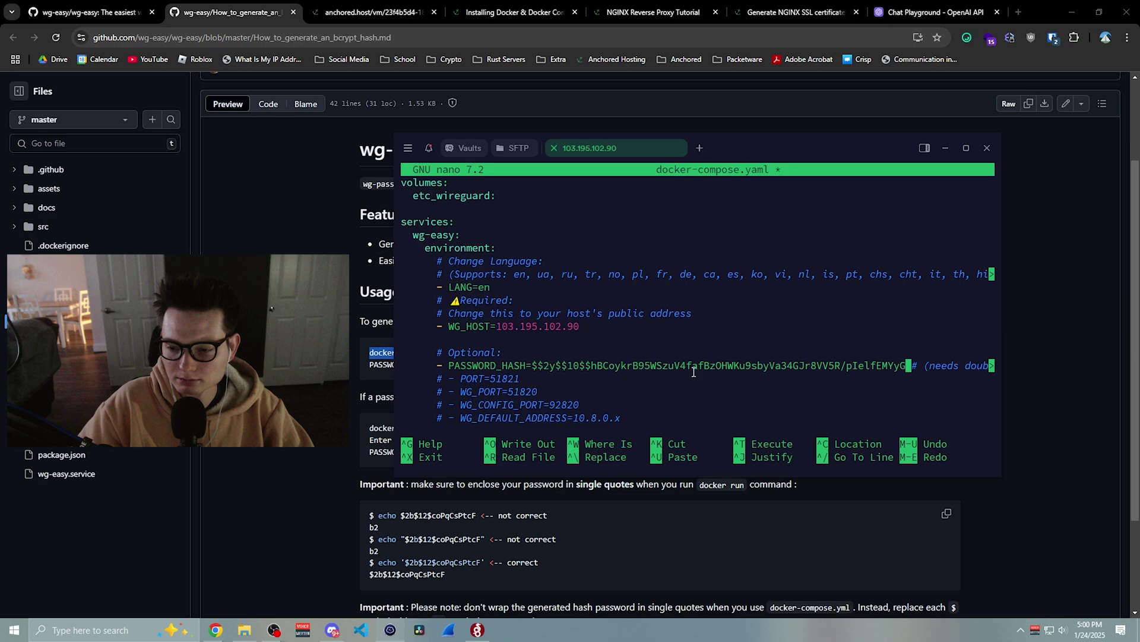
key(BackSpace)
key(BackSpace)
key(BackSpace)
key(BackSpace)
key(BackSpace)
key(BackSpace)
key(BackSpace)
key(BackSpace)
key(BackSpace)
key(BackSpace)
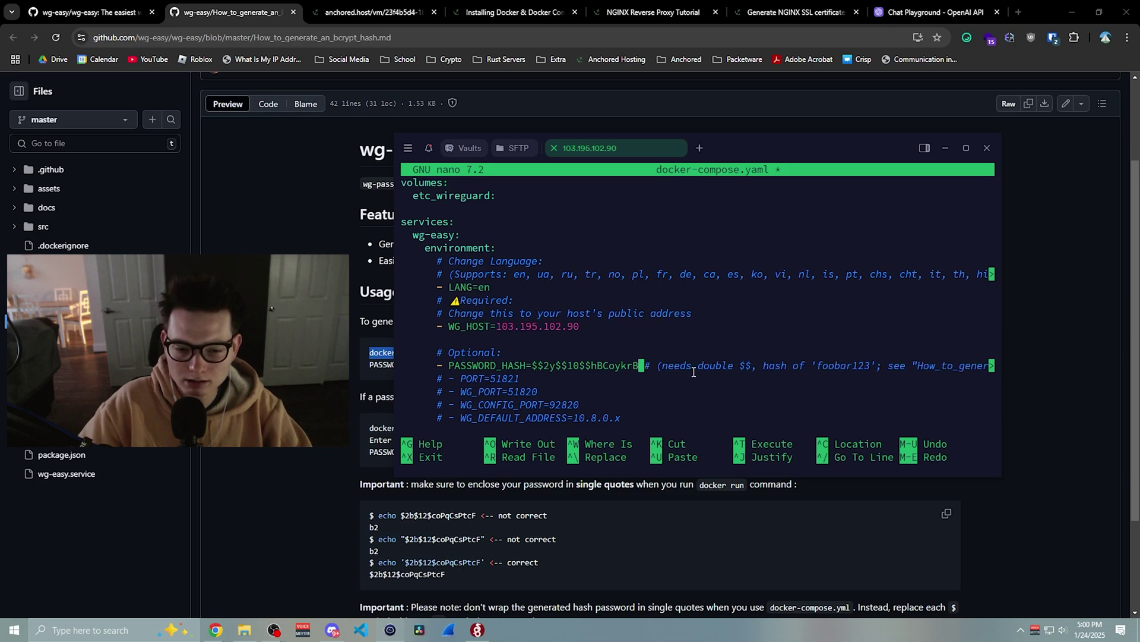
key(BackSpace)
key(BackSpace)
key(BackSpace)
key(BackSpace)
key(BackSpace)
key(BackSpace)
key(ctrl+shift+v)
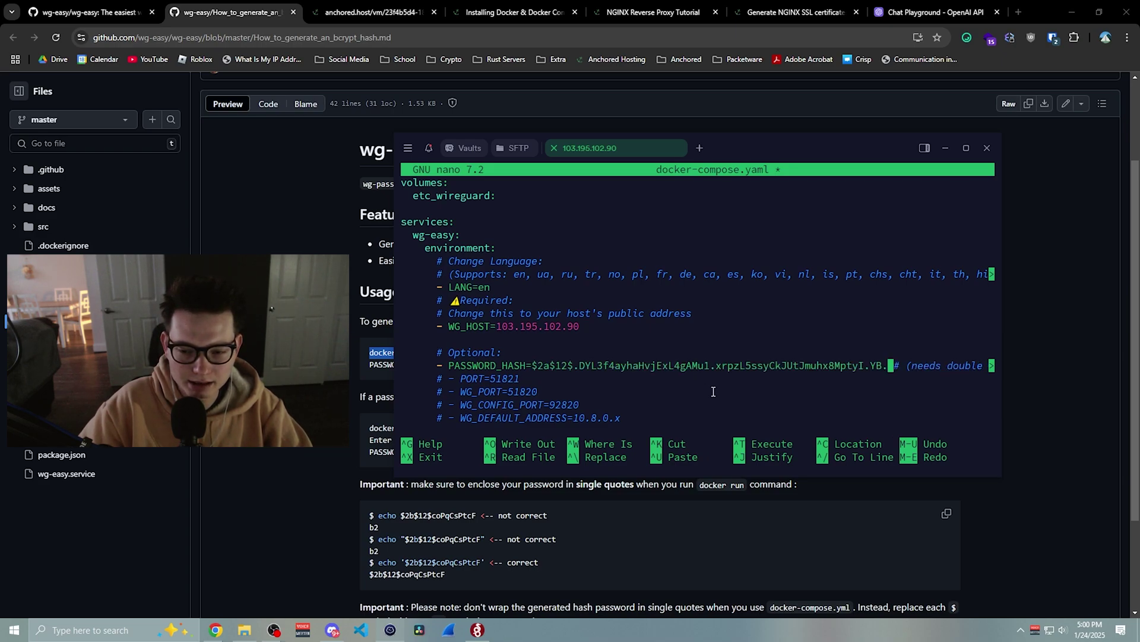
- Uncomment the PORT=51821 and WG_PORT=51820 settings
key(Down)
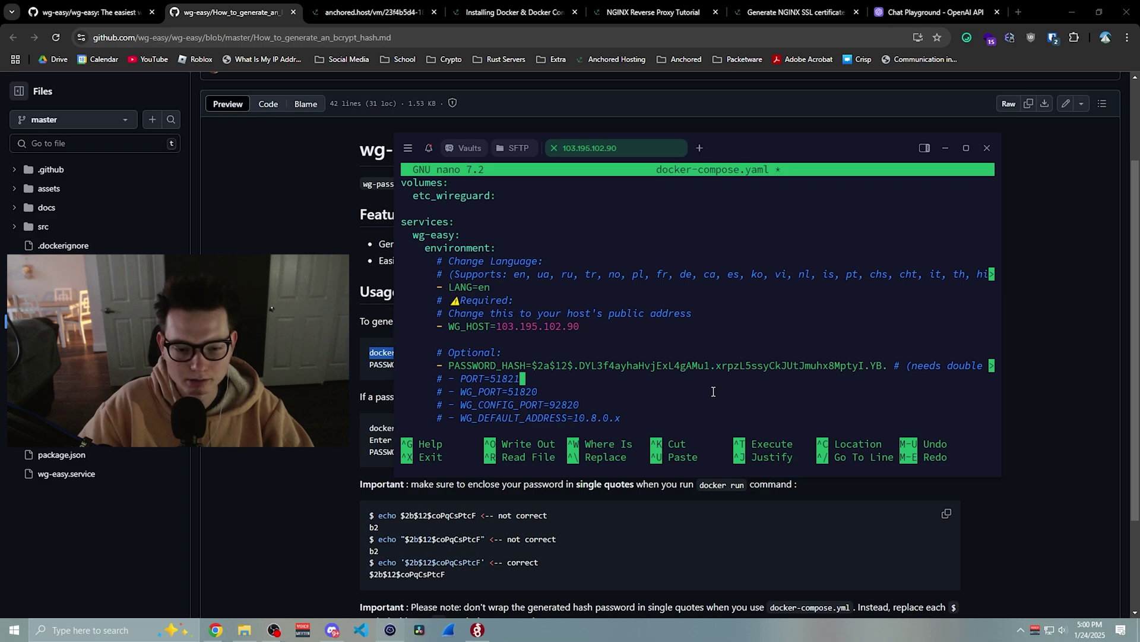
key(Left)
key(Left)
key(Left)
key(Left)
key(Left)
key(Left)
key(Left)
key(Left)
key(Left)
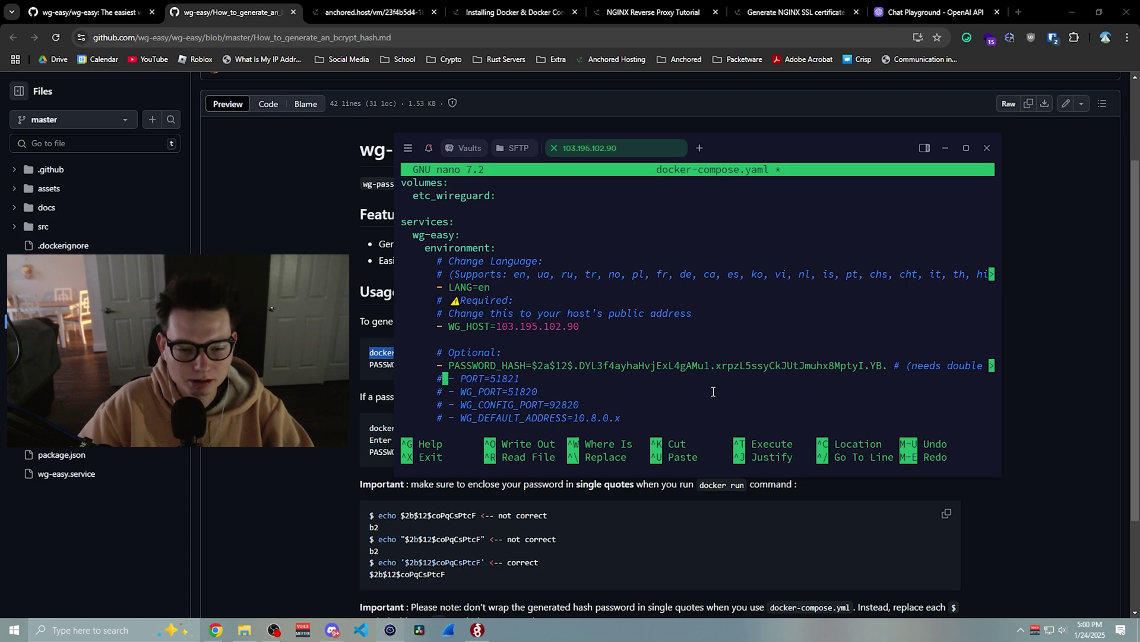
key(BackSpace)
key(BackSpace)
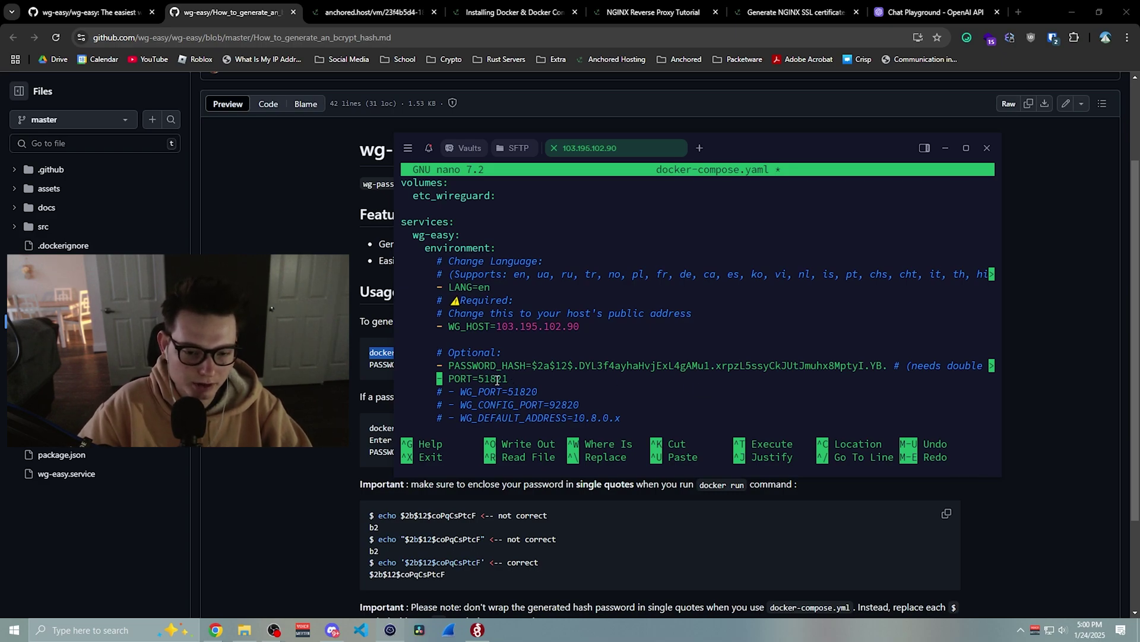
key(Down)
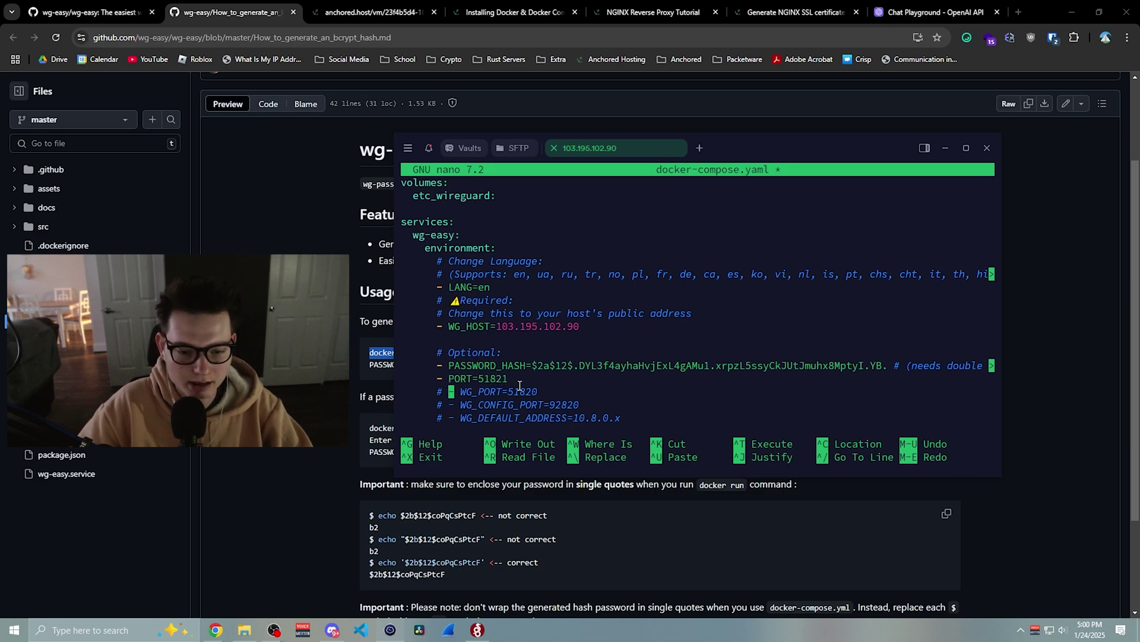
key(BackSpace)
key(BackSpace)
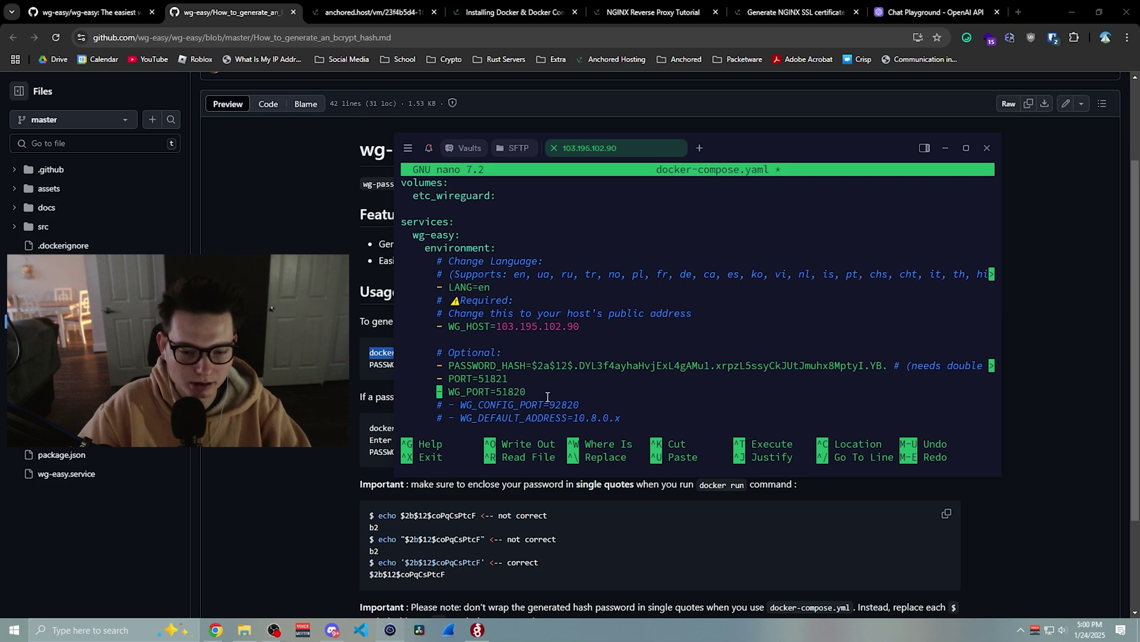
- Review the published port mappings and net.ipv4.ip_forward=1, then begin writing the file
key(Down)
key(Down)
key(Down)
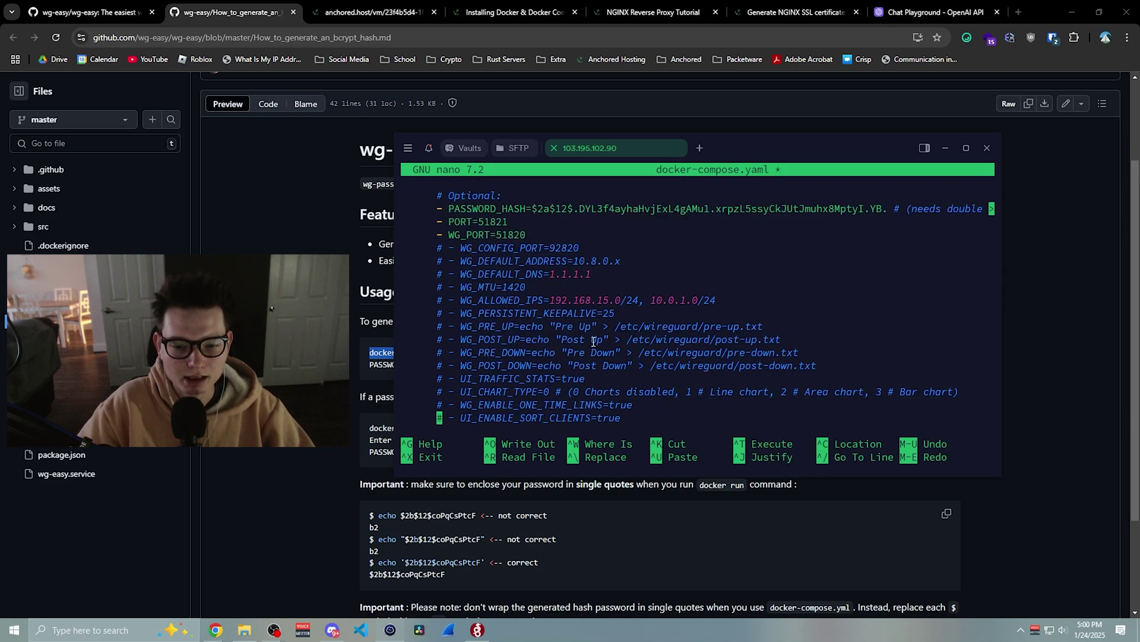
key(Down)
key(Down)
key(Down)
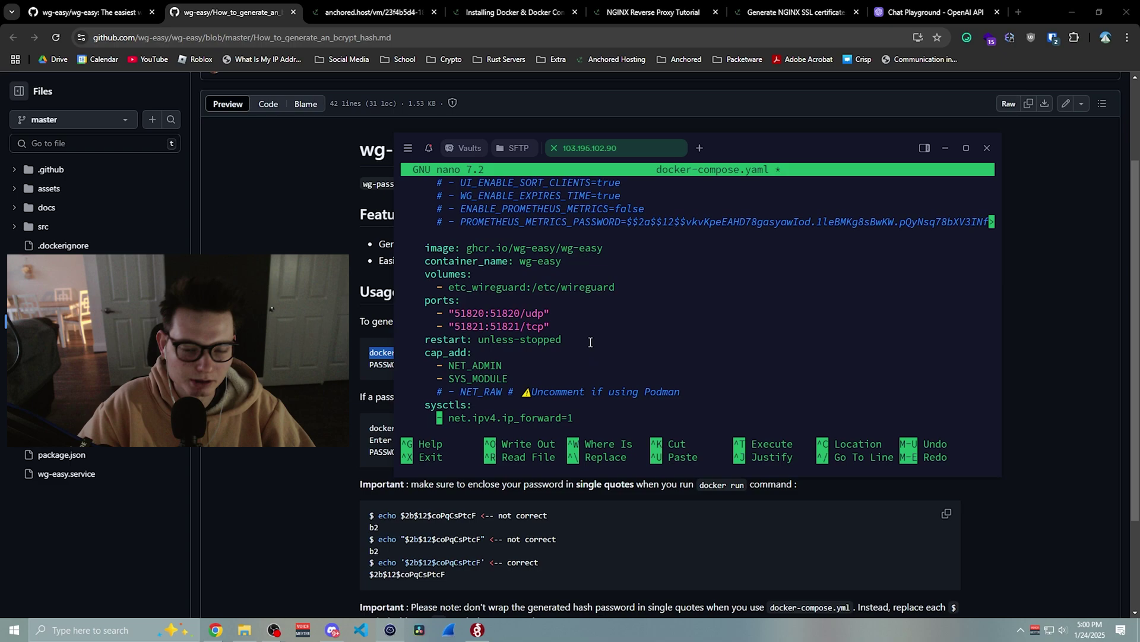
key(Down)
key(Down)
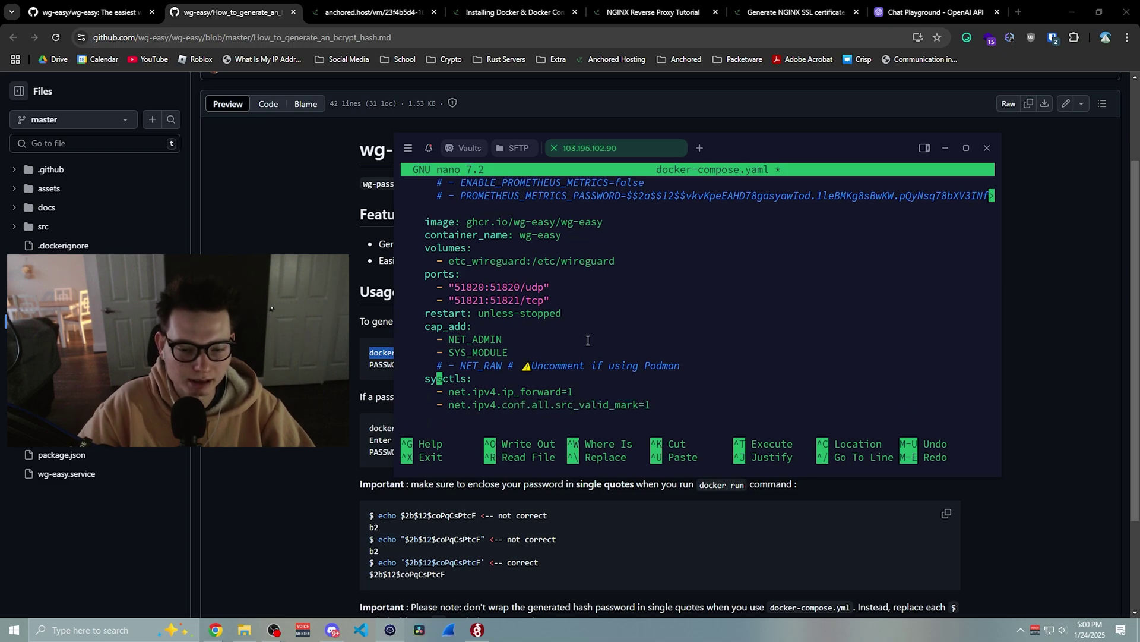
key(Up)
key(Up)
key(Up)
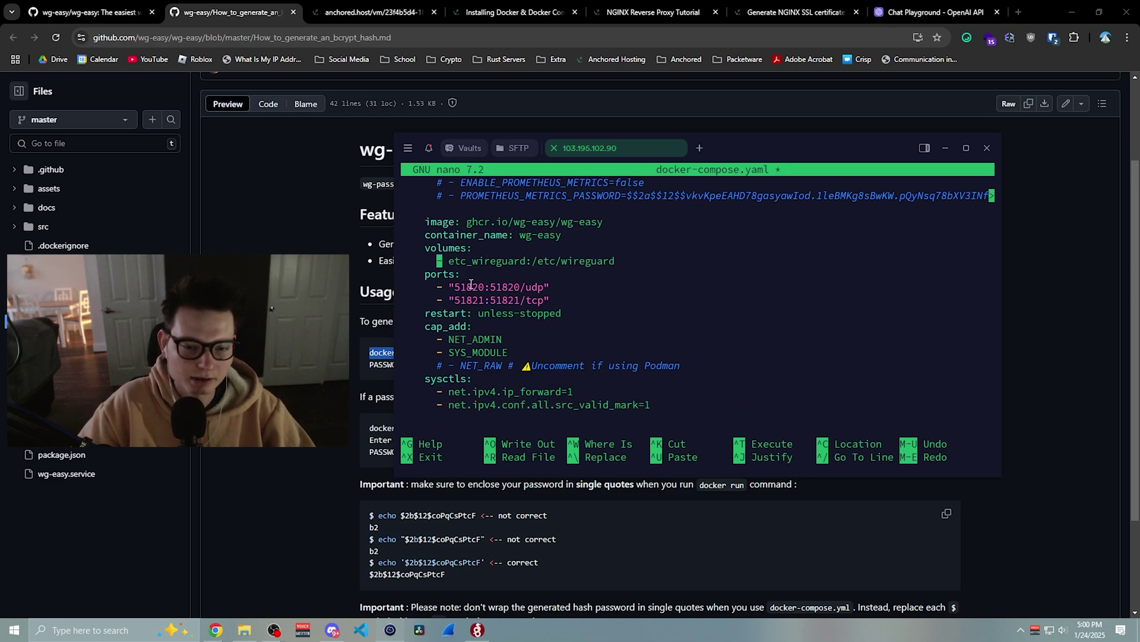
drag(449, 287, 546, 301)
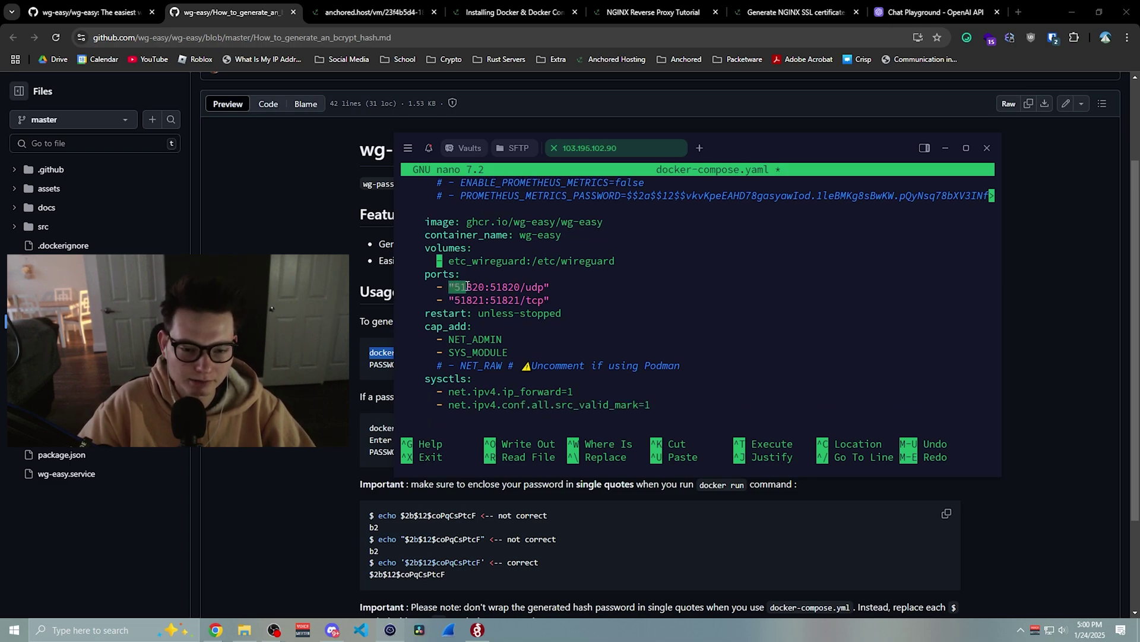
click(555, 300)
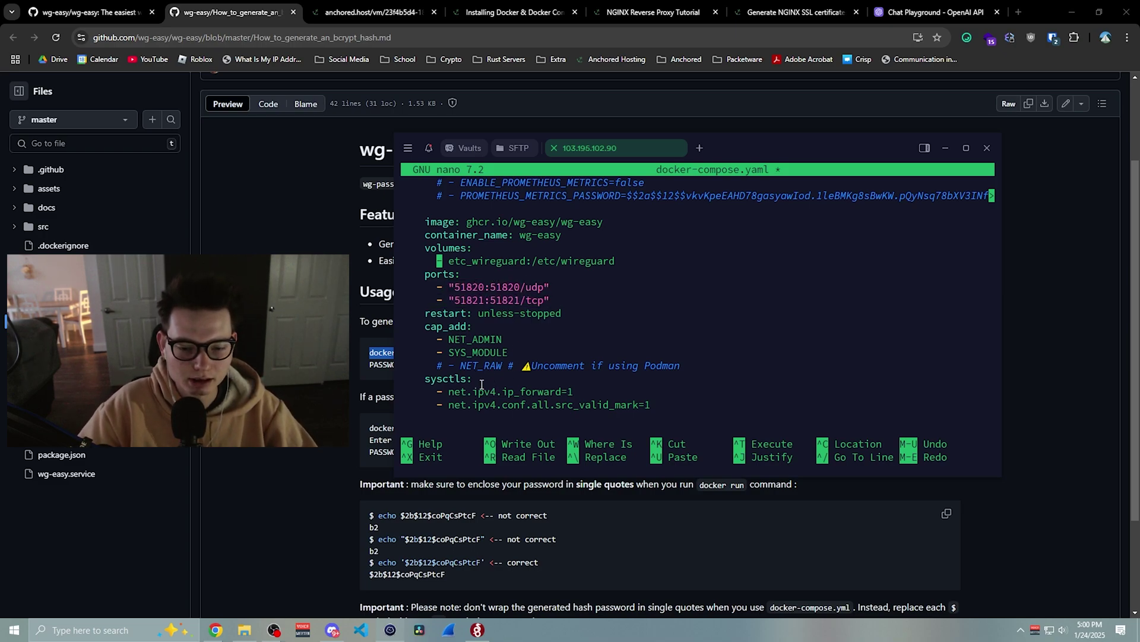
drag(448, 391, 579, 391)
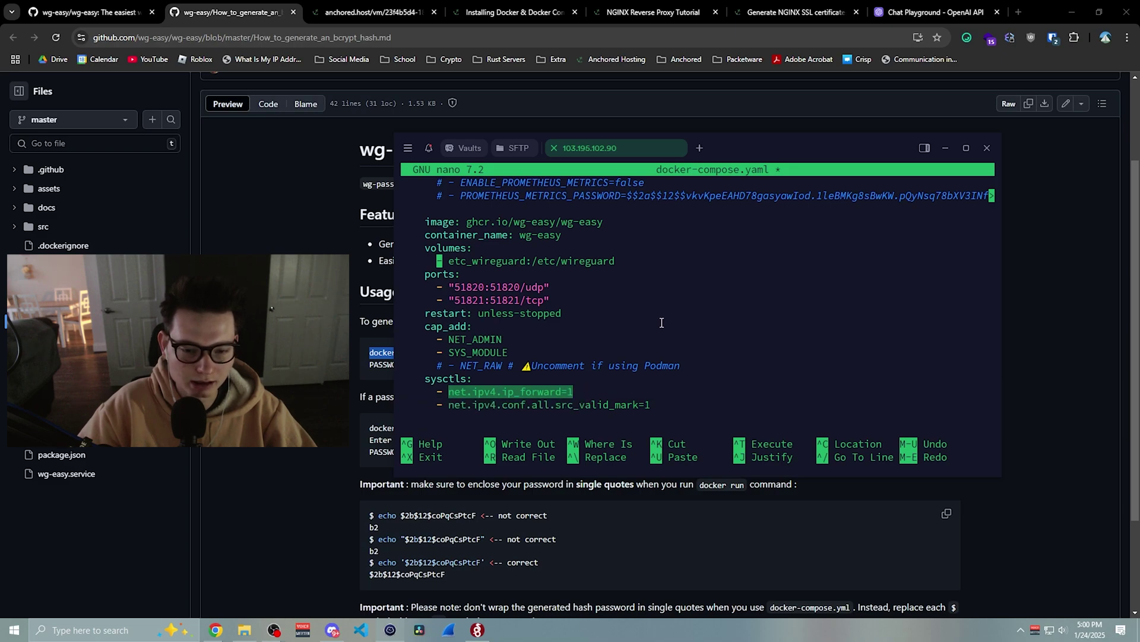
scroll(672, 291, up, 4)
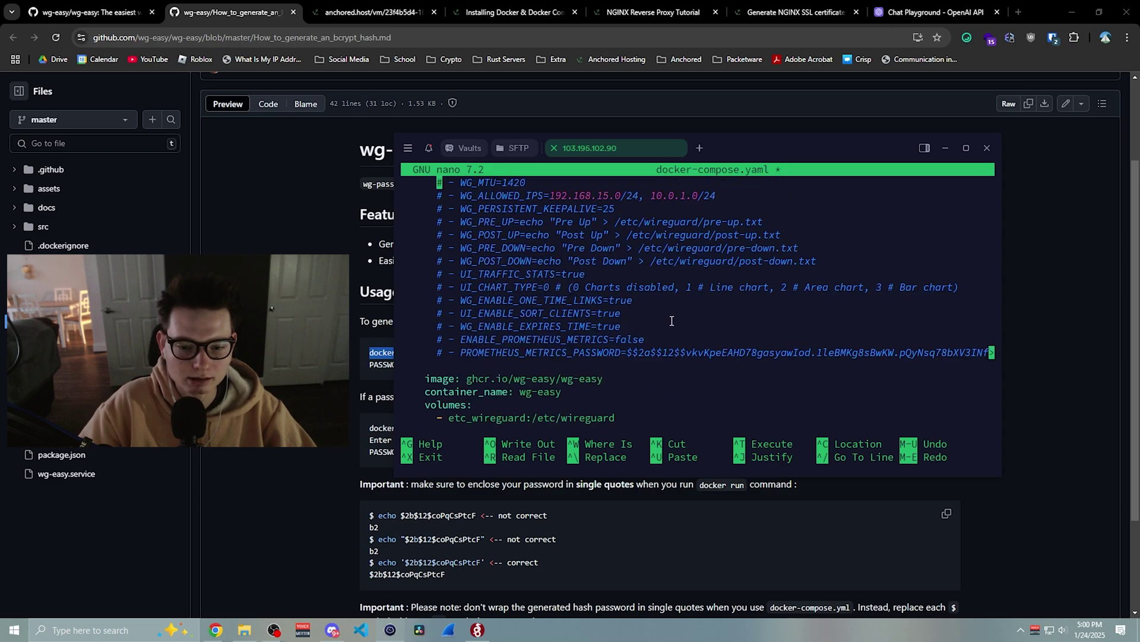
scroll(672, 321, up, 6)
key(ctrl+o)
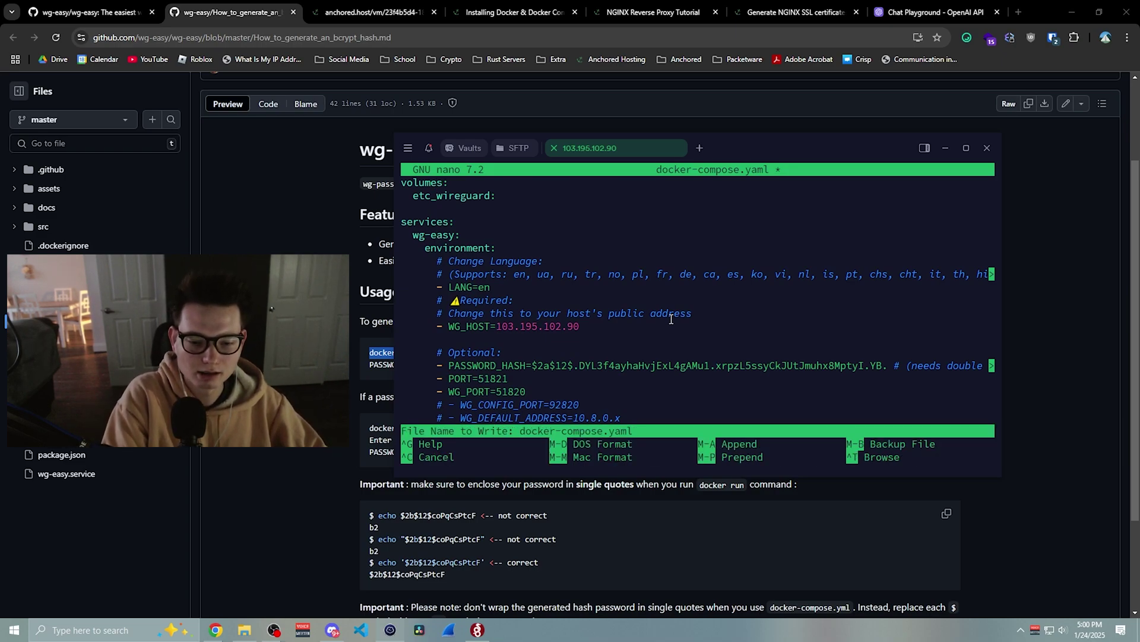
- Save the compose file, start wg-easy with 'docker compose up -d', and verify with 'docker ps'
key(Return)
key(ctrl+x)
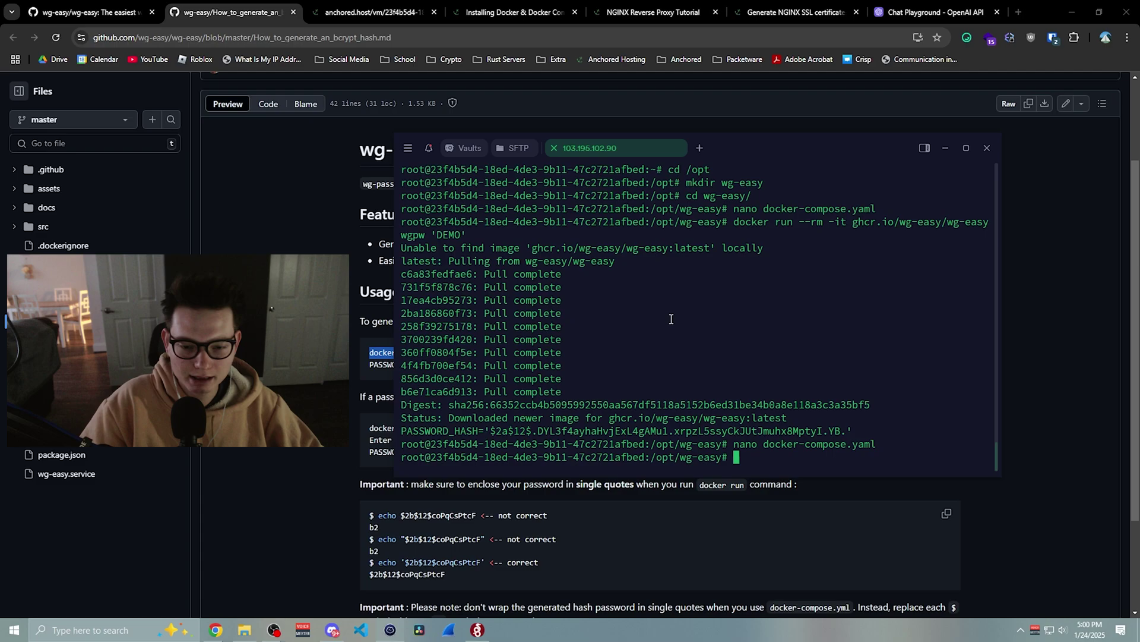
text(docker up)
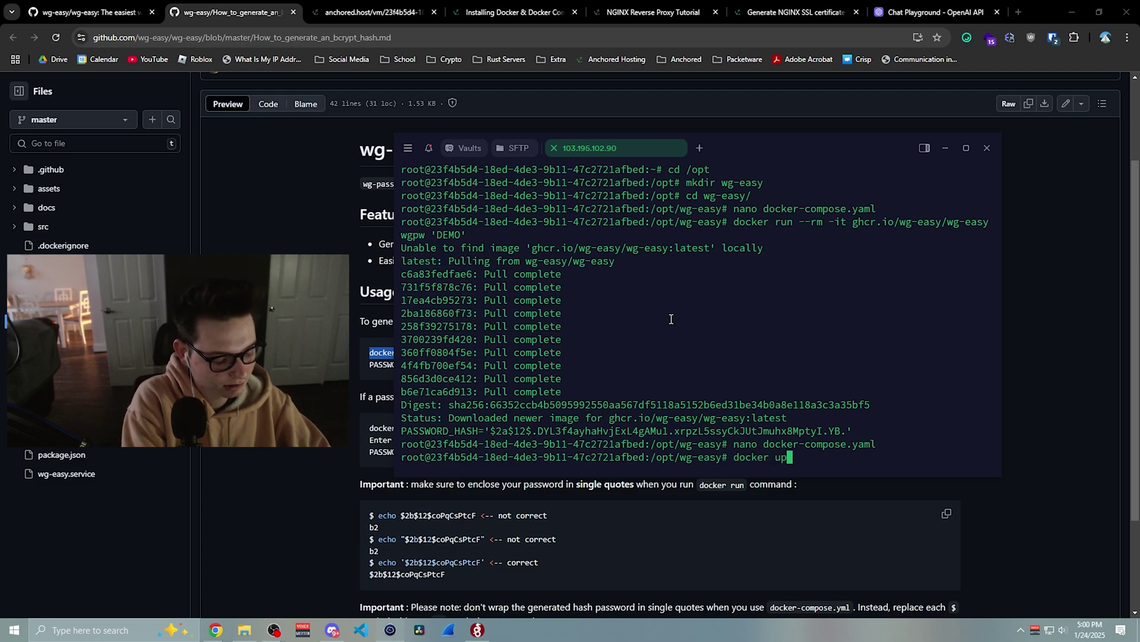
key(BackSpace)
key(BackSpace)
text(comp)
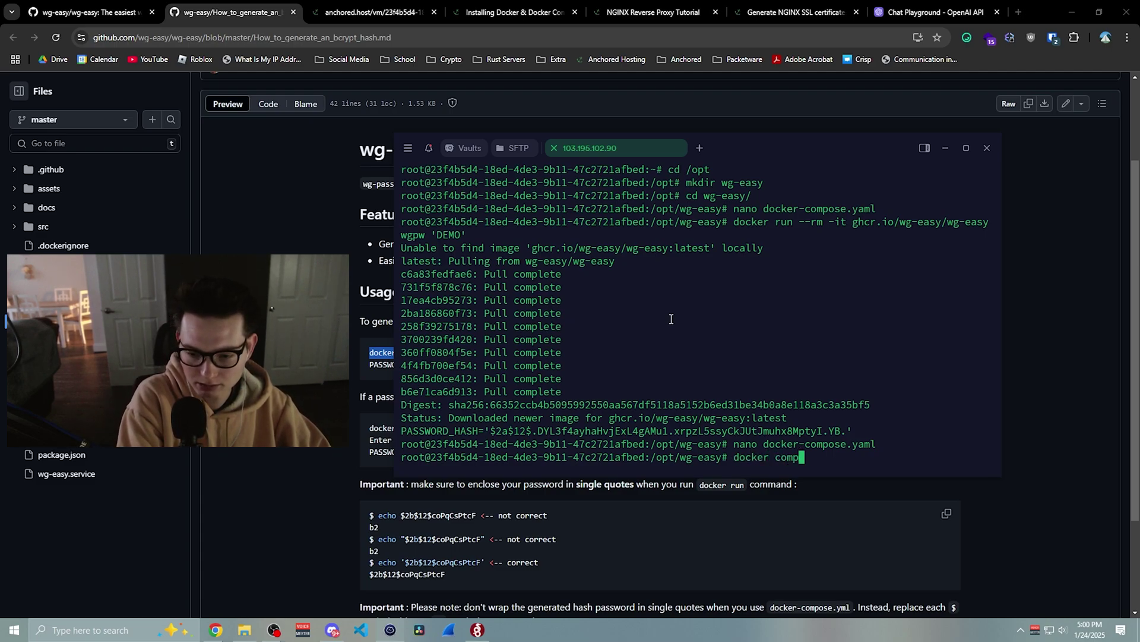
text(ose up )
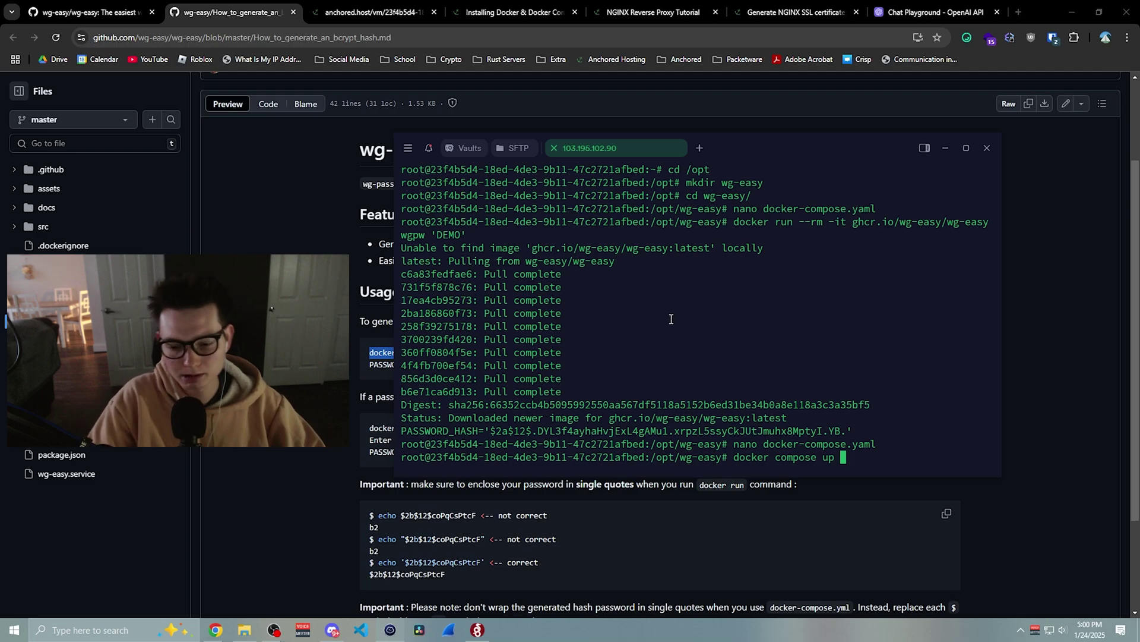
text(-d)
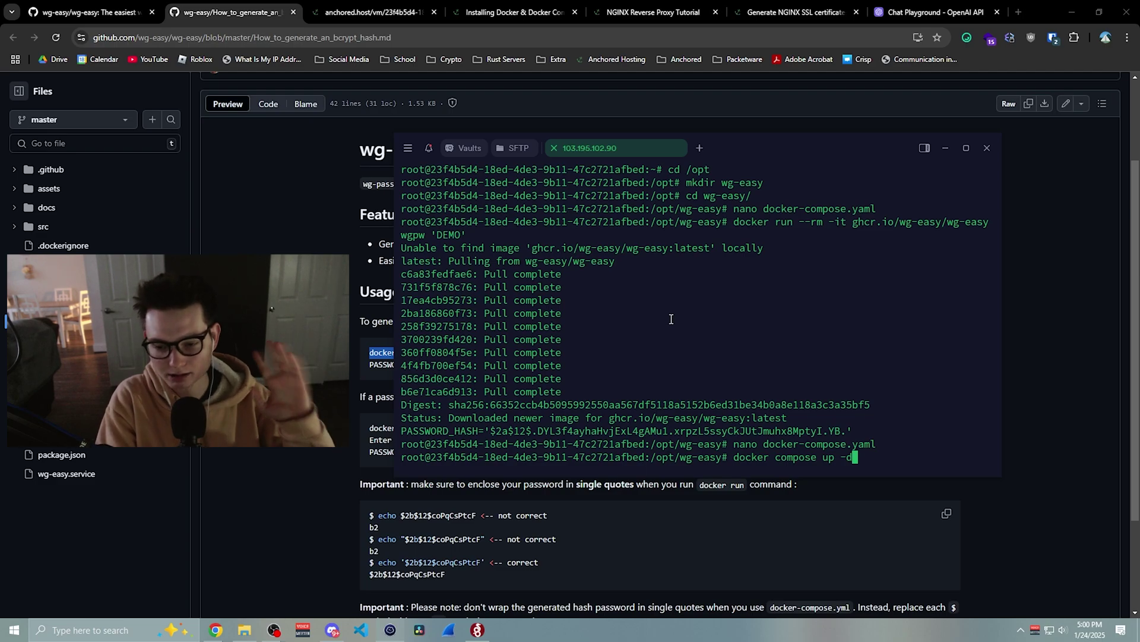
key(Return)
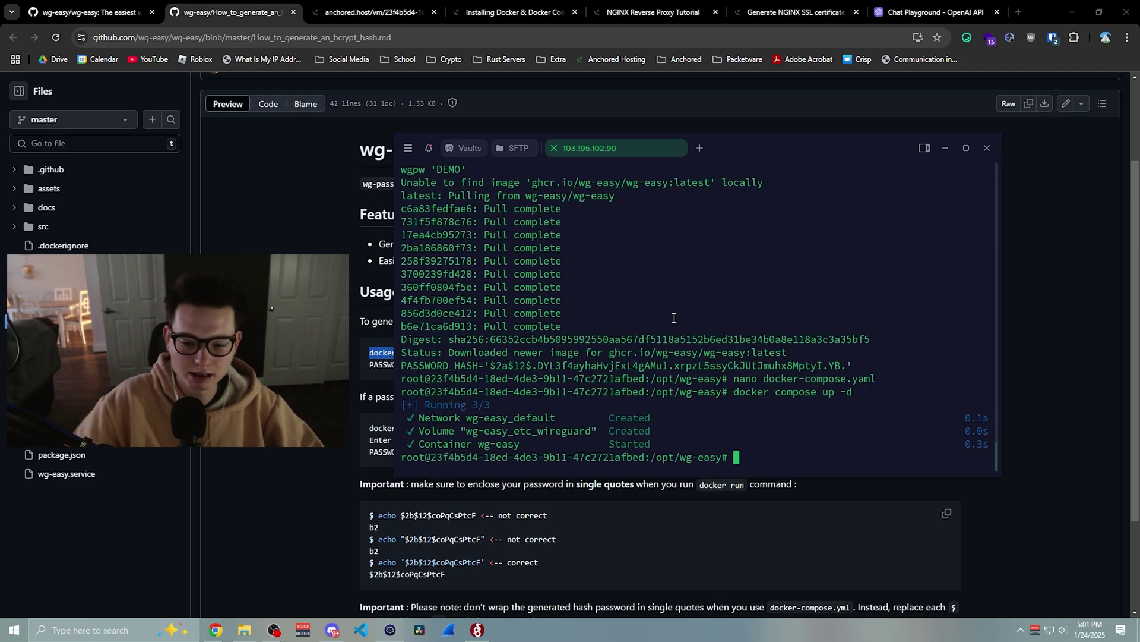
text(dock)
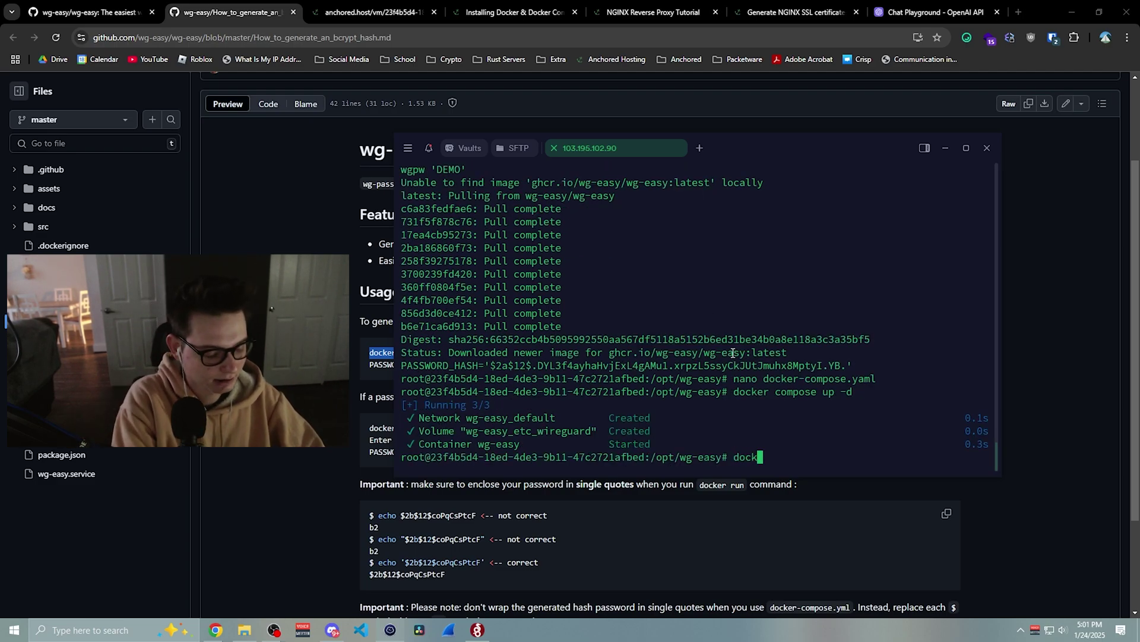
text(er ps)
key(Return)
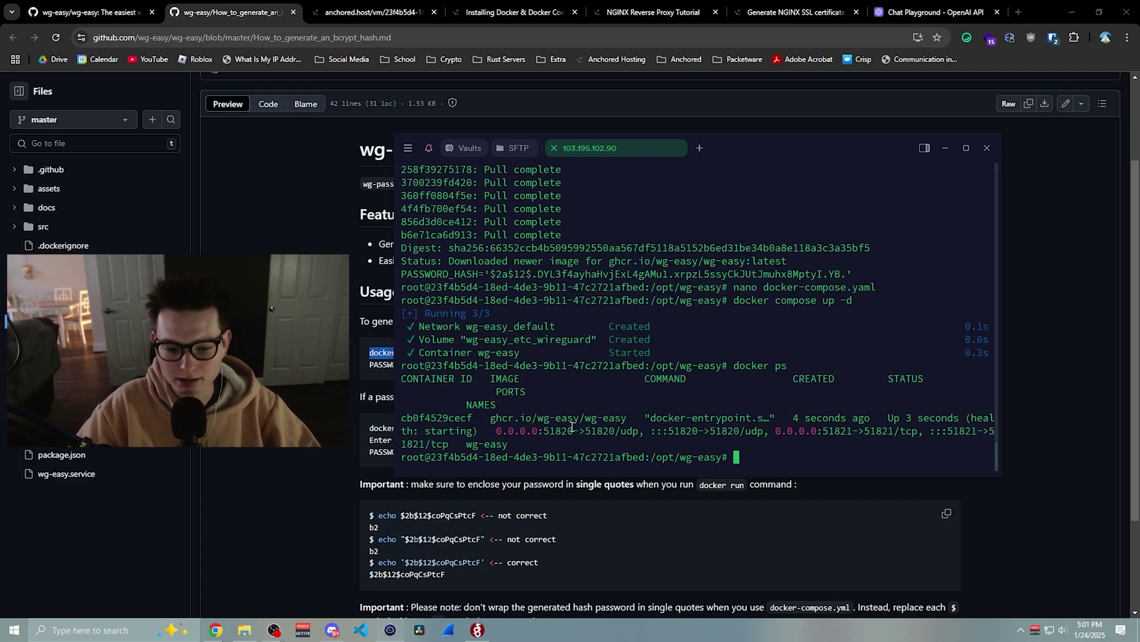
click(374, 12)
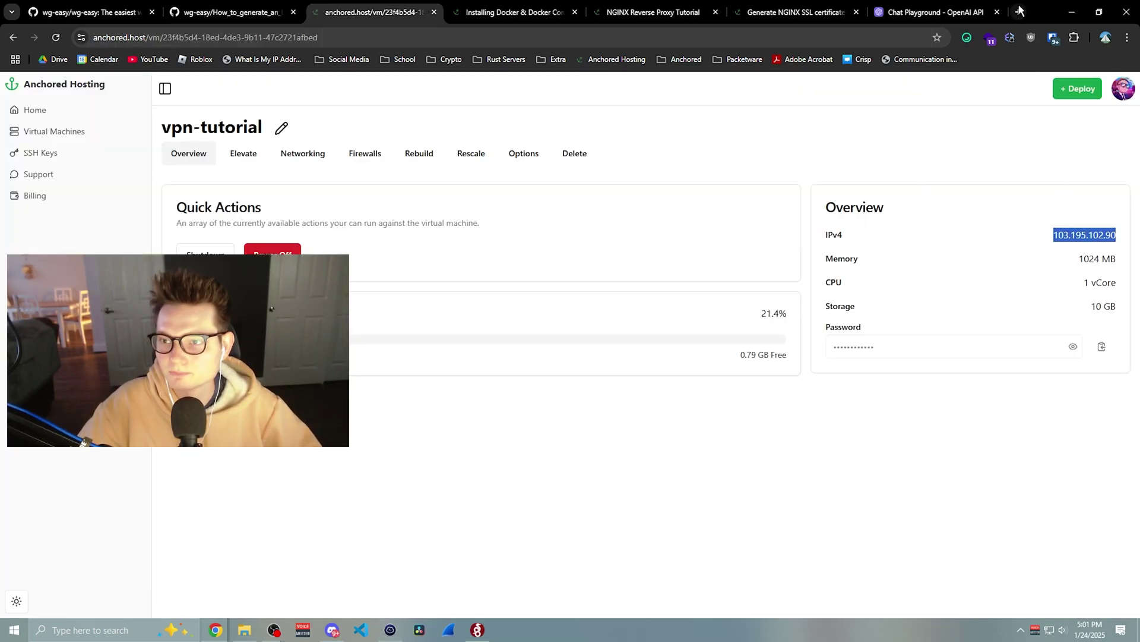
- Load the wg-easy web interface at 103.195.102.90:51821 in a new browser tab
key(ctrl+t)
key(ctrl+v)
text(:)
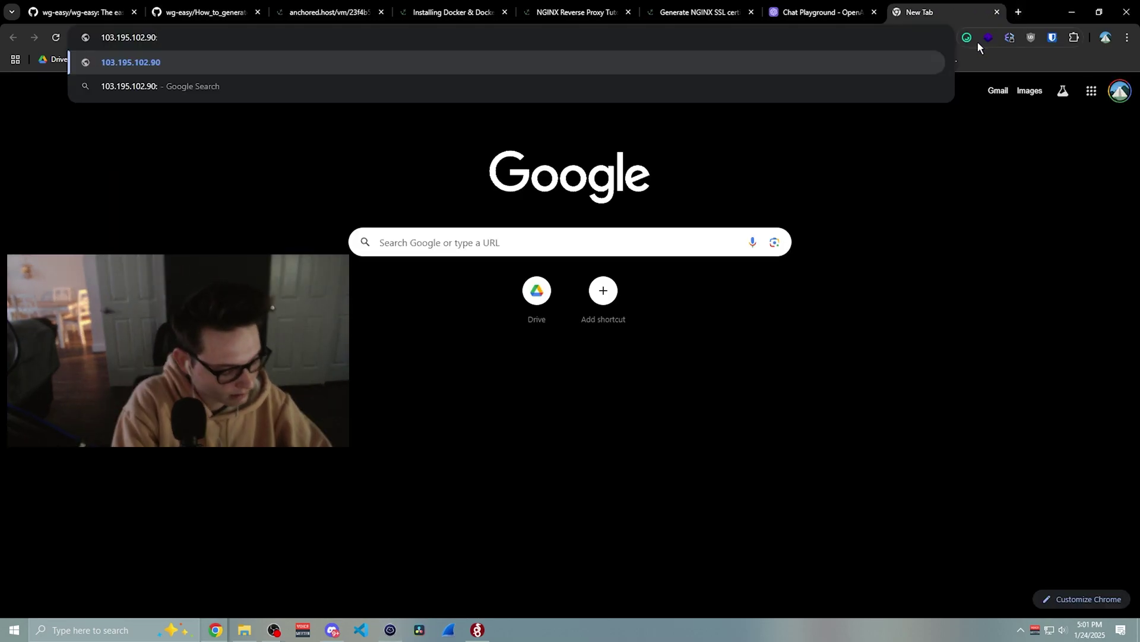
text(51821)
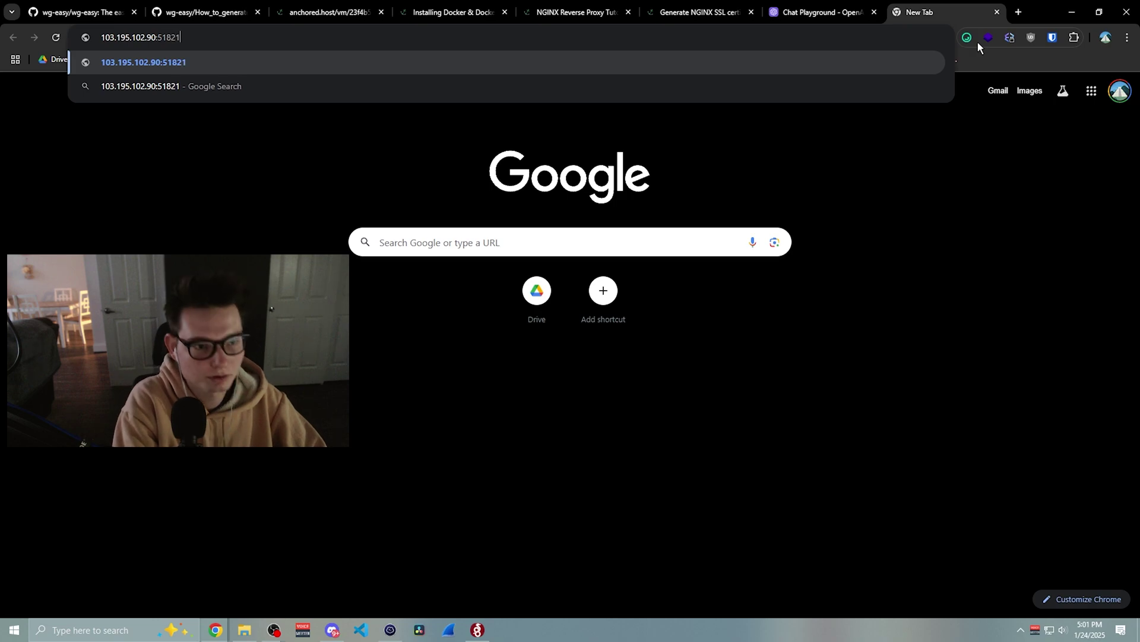
key(Return)
click(164, 39)
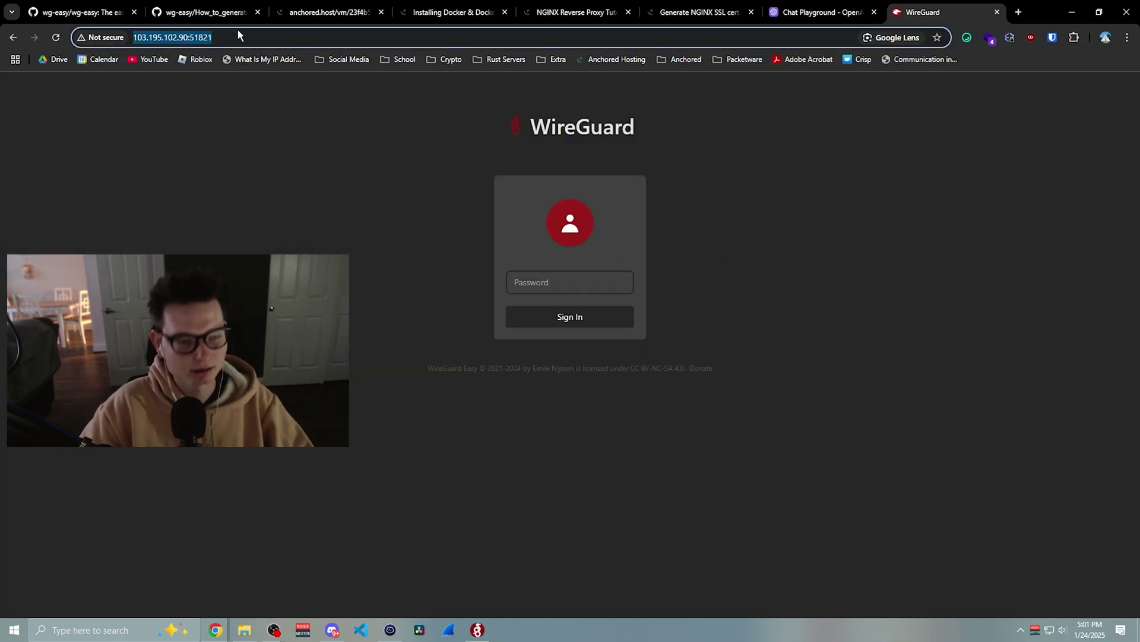
- Sign in to the wg-easy dashboard with the admin password
click(1019, 16)
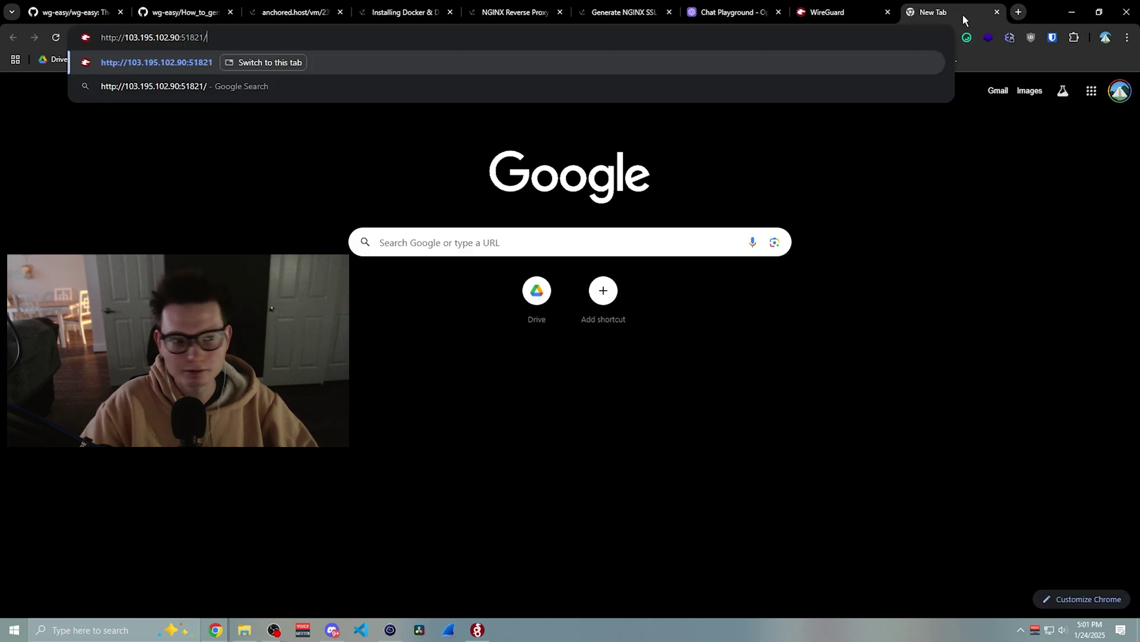
key(ctrl+v)
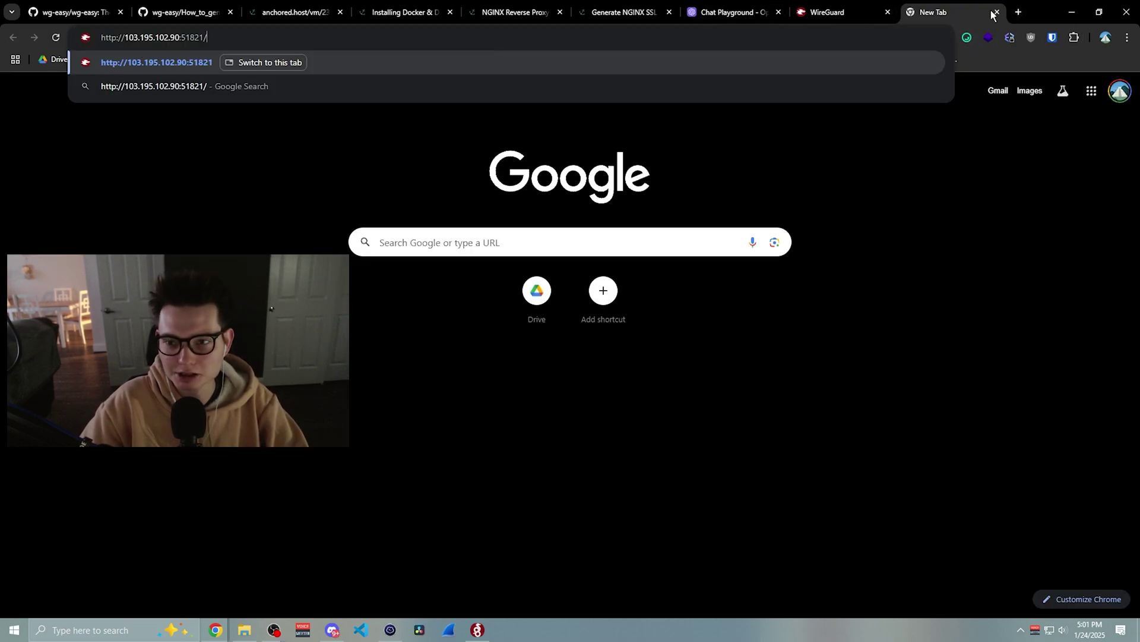
click(997, 13)
click(558, 278)
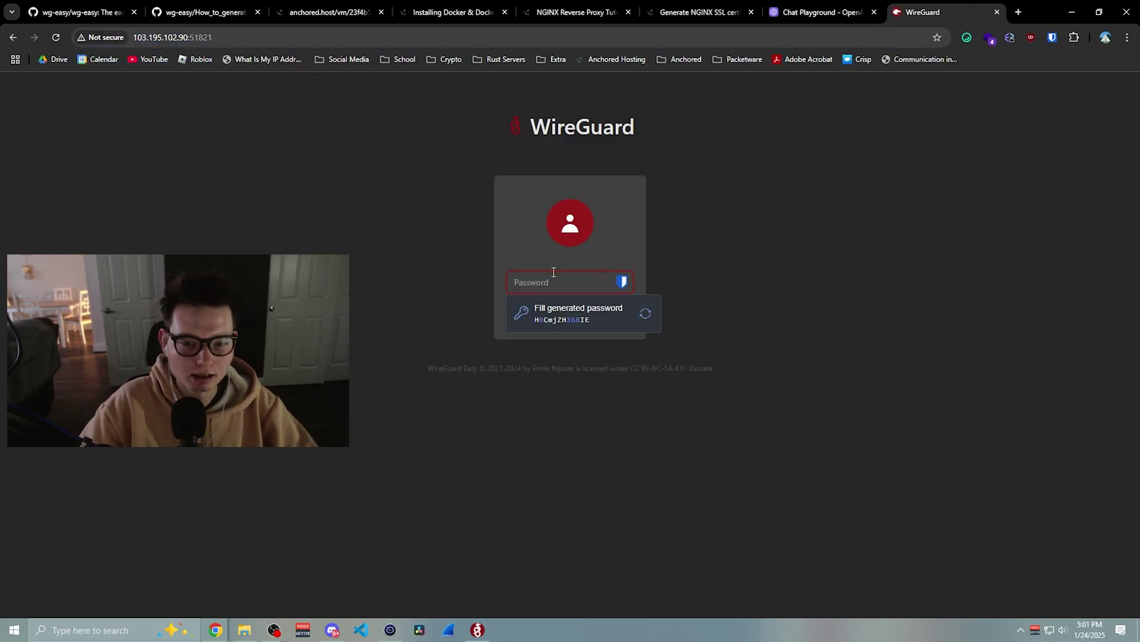
text(****)
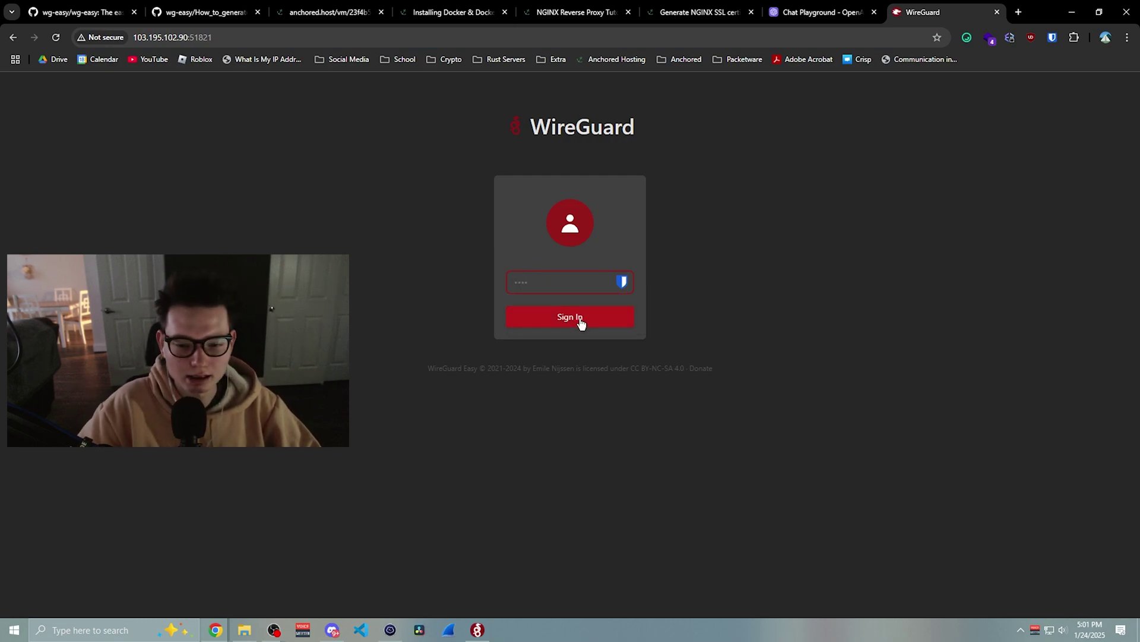
click(575, 318)
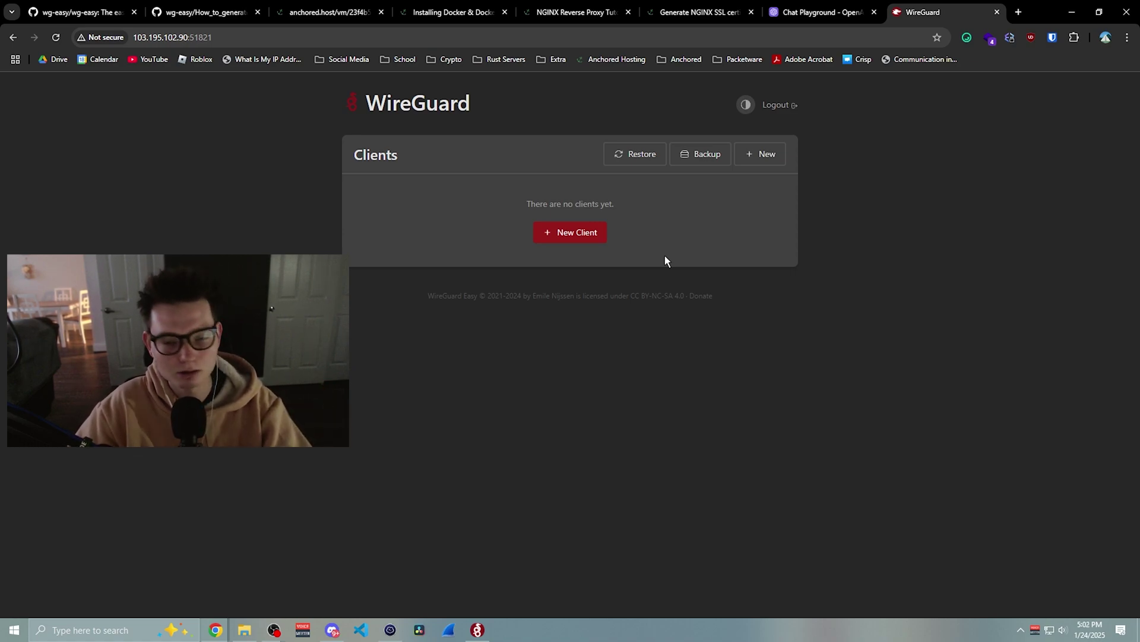
- Create a new wg-easy client named Peer 1
click(577, 234)
click(535, 336)
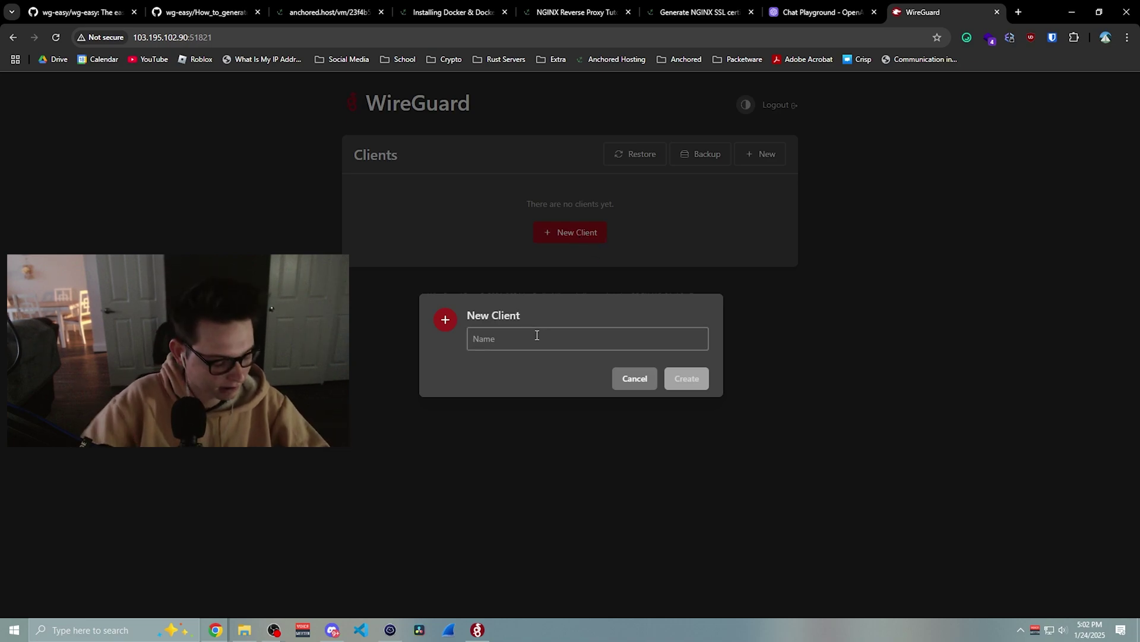
text(t)
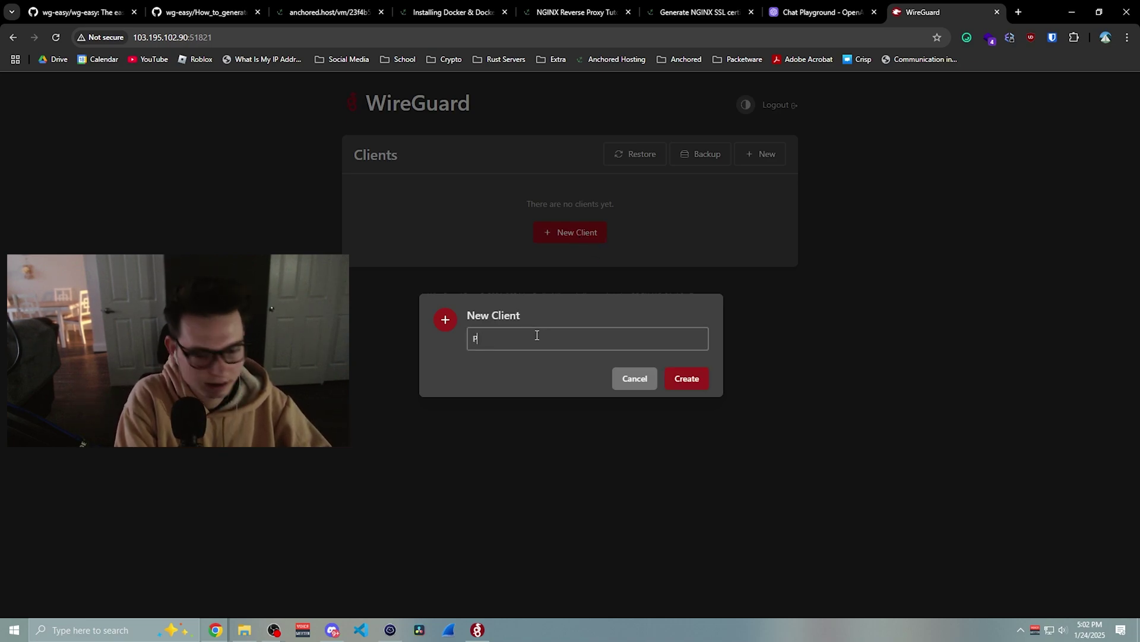
text( 1)
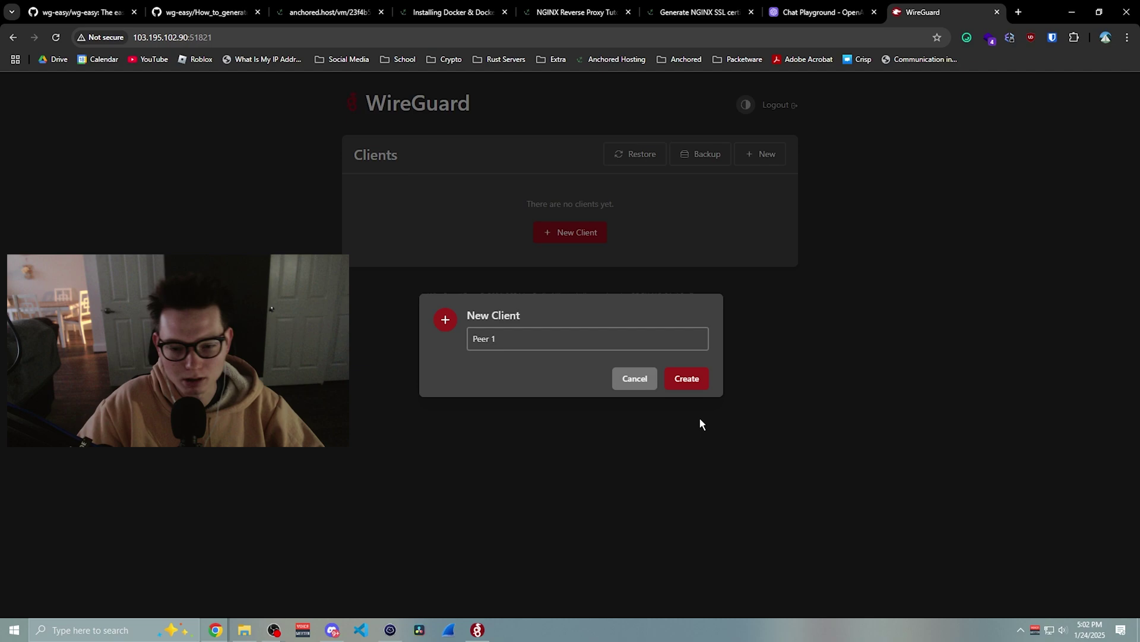
click(684, 378)
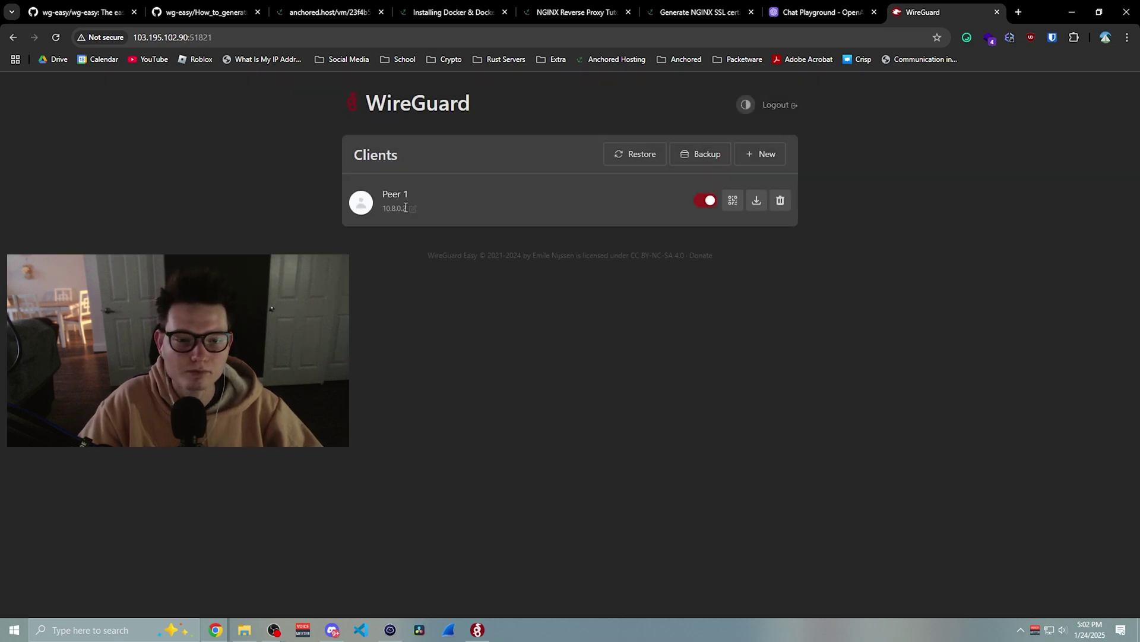
- Save the configuration file for Peer 1, assigned address 10.8.0.2
drag(381, 208, 392, 208)
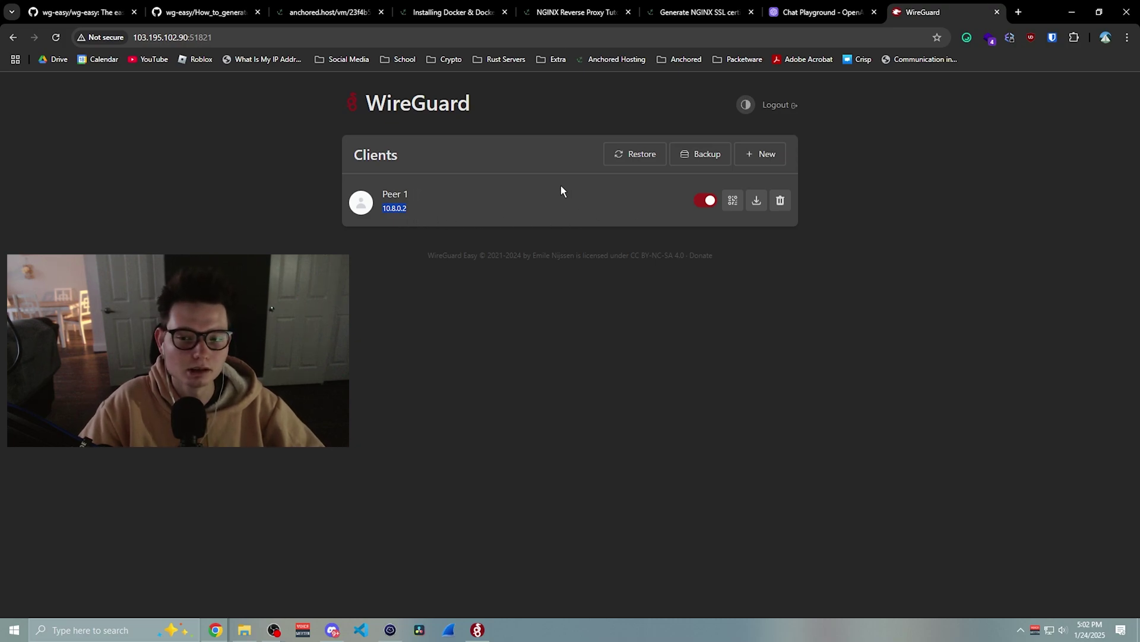
click(757, 200)
key(Return)
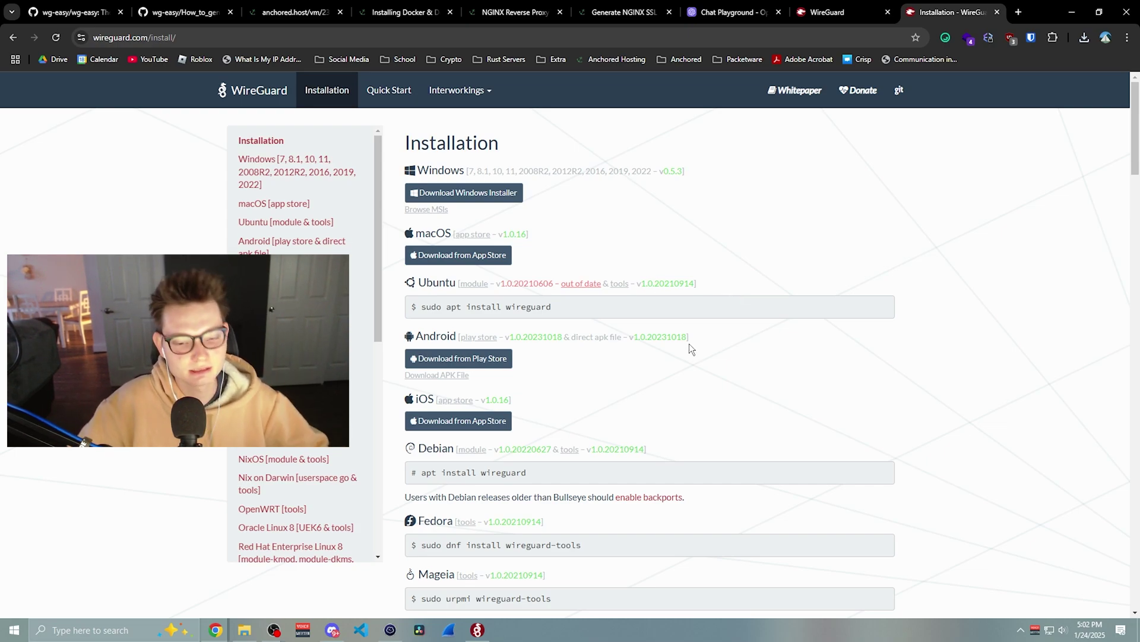
scroll(688, 357, down, 3)
scroll(686, 378, down, 1)
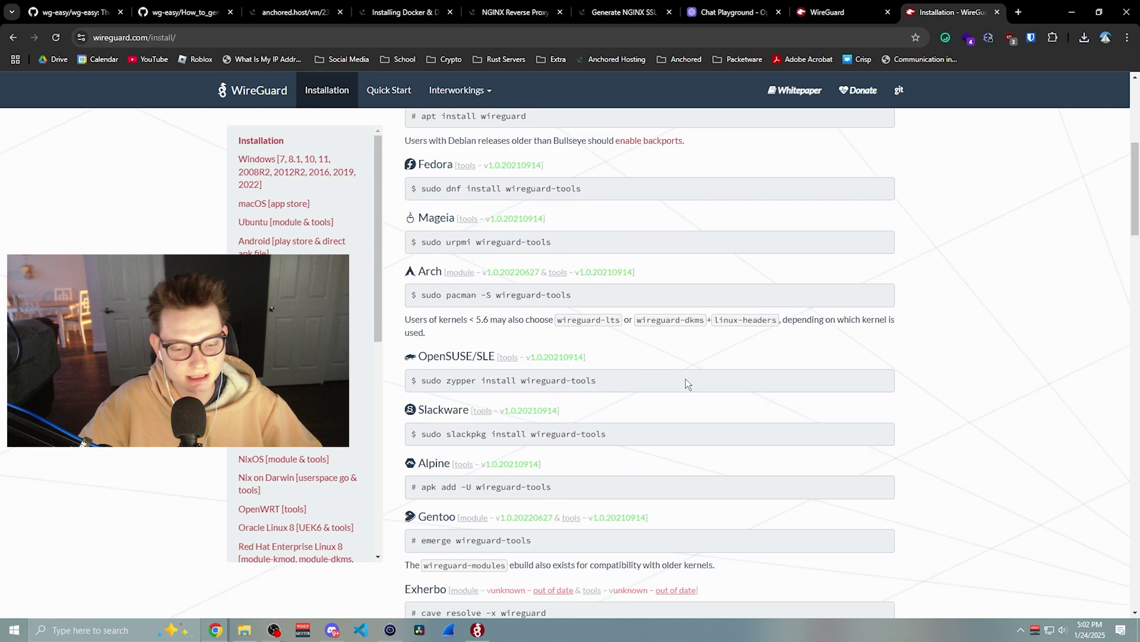
- Activate the imported Peer-1 tunnel in the WireGuard for Windows app
click(488, 633)
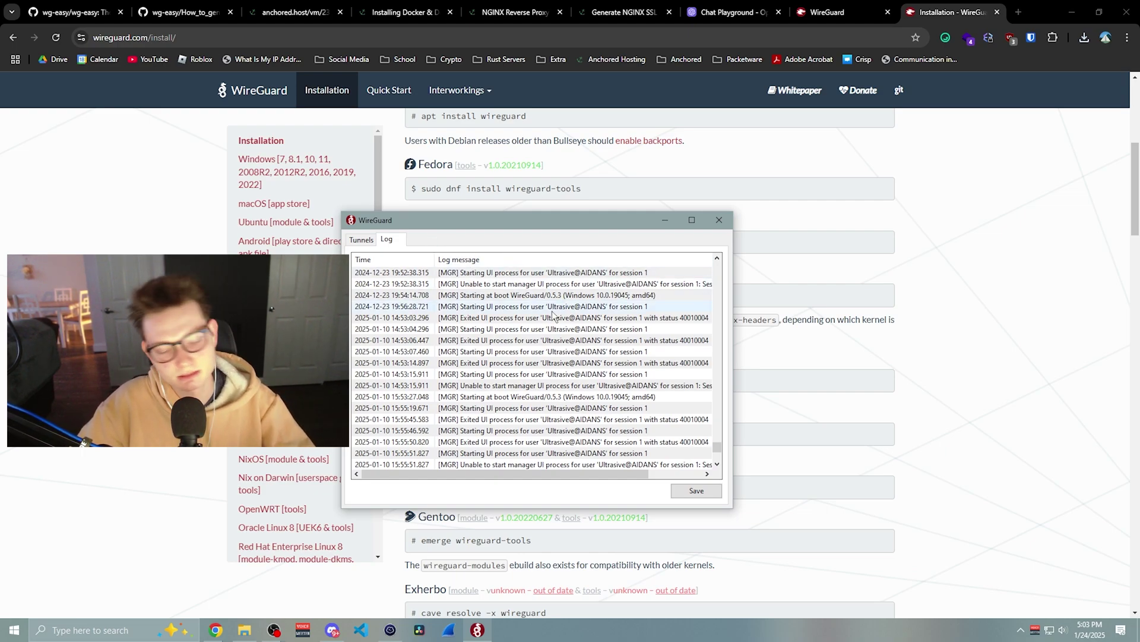
click(361, 239)
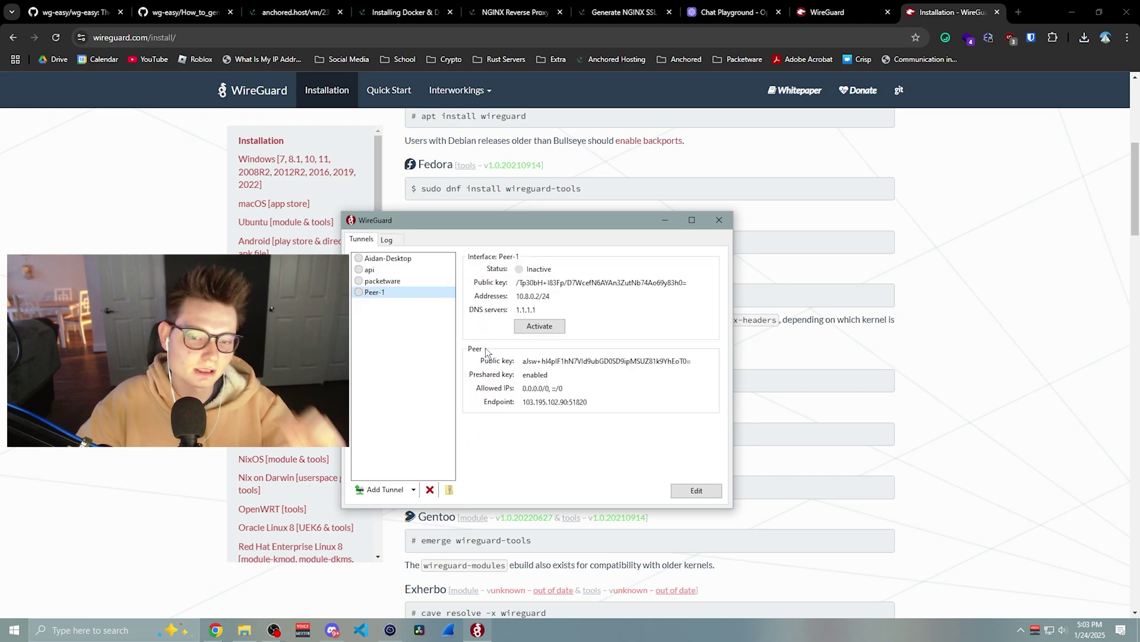
click(539, 326)
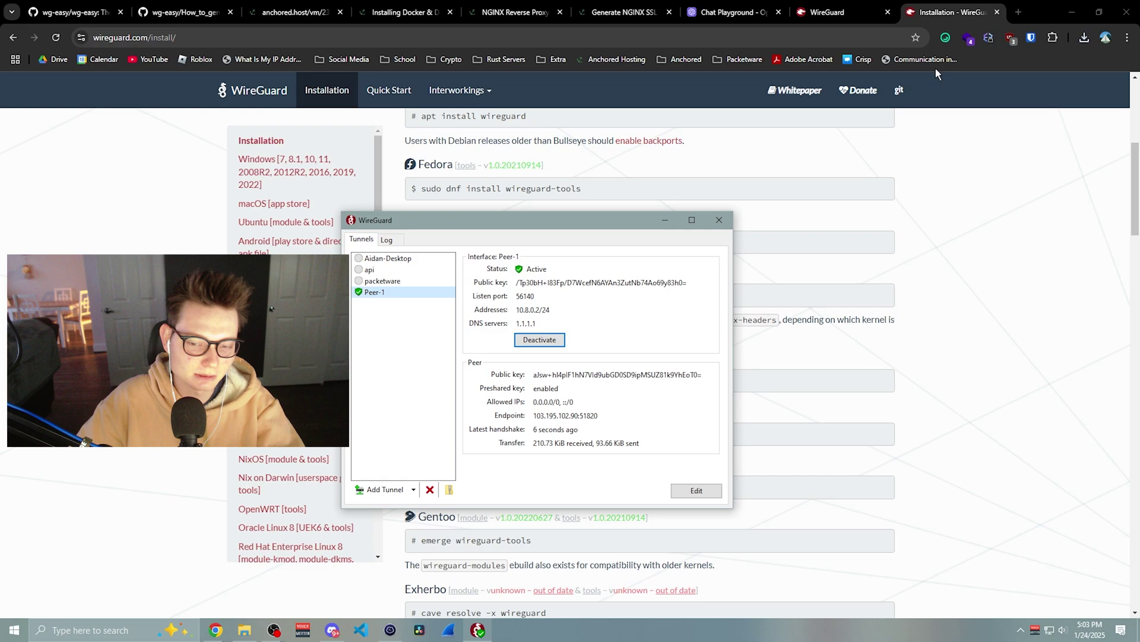
click(1019, 12)
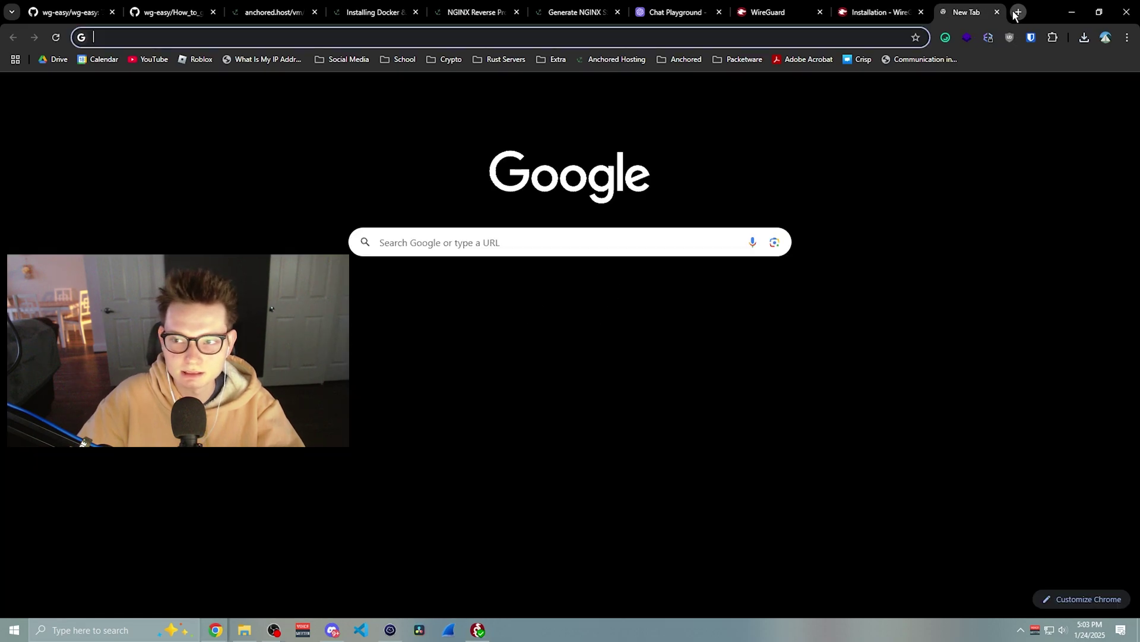
click(268, 59)
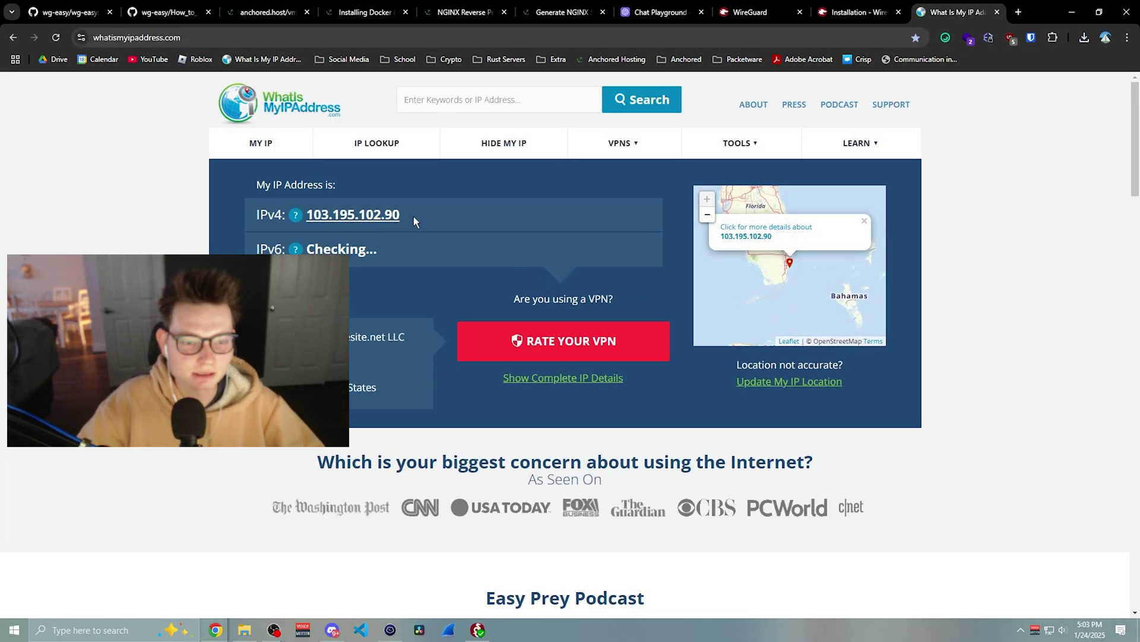
click(270, 14)
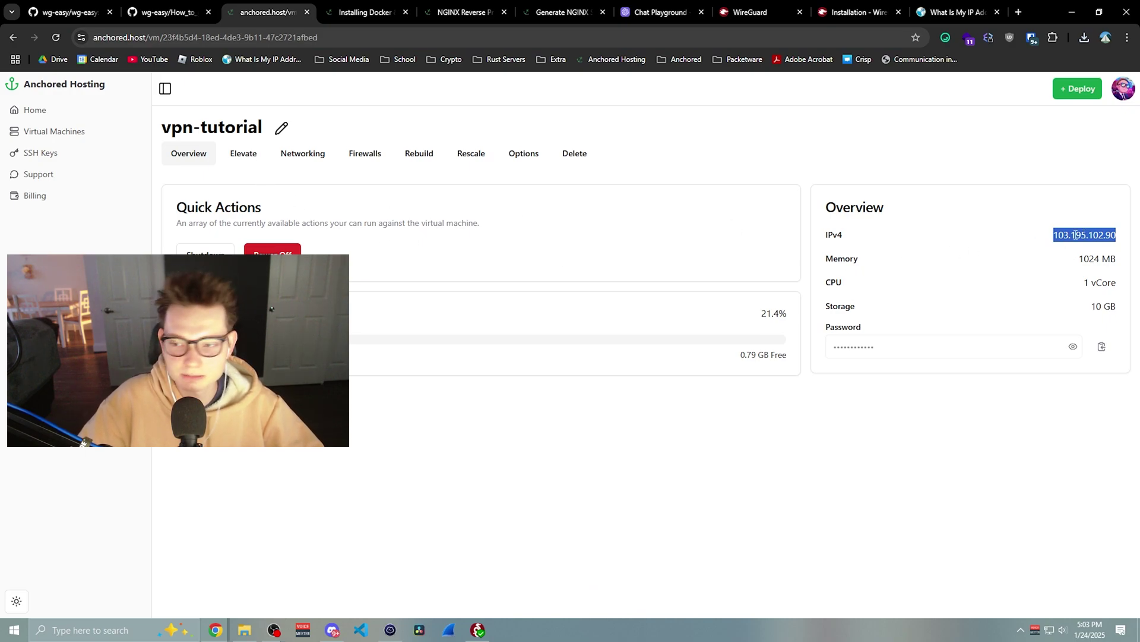
key(ctrl+8)
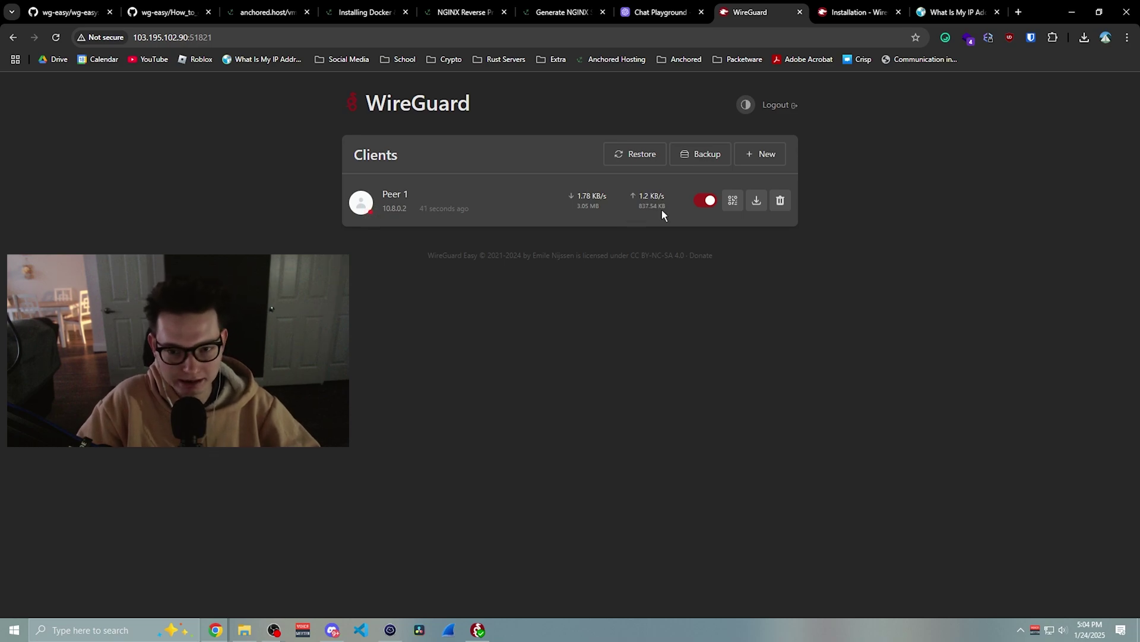
- Review Peer 1's live download and upload stats before moving to the NGINX tutorial
drag(670, 207, 554, 193)
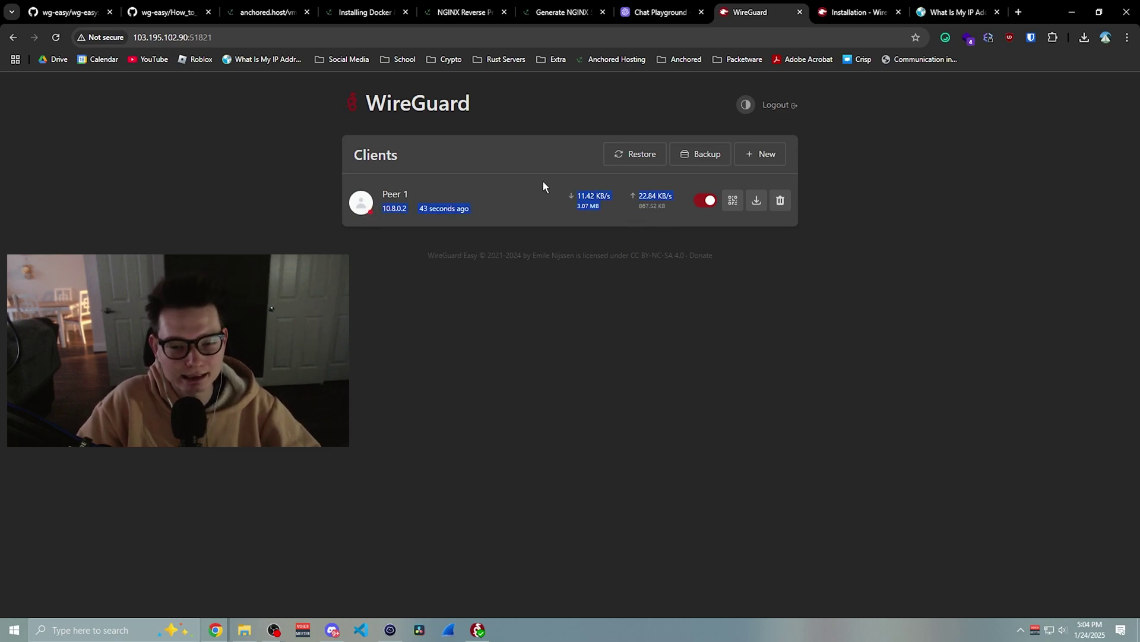
click(542, 186)
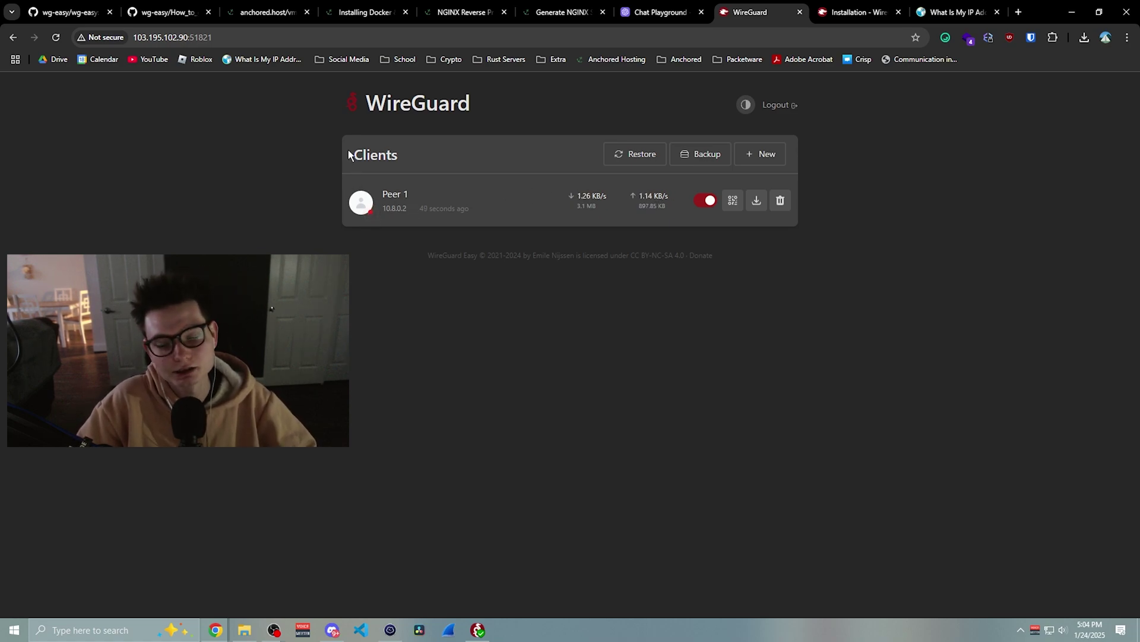
drag(348, 150, 435, 167)
click(467, 162)
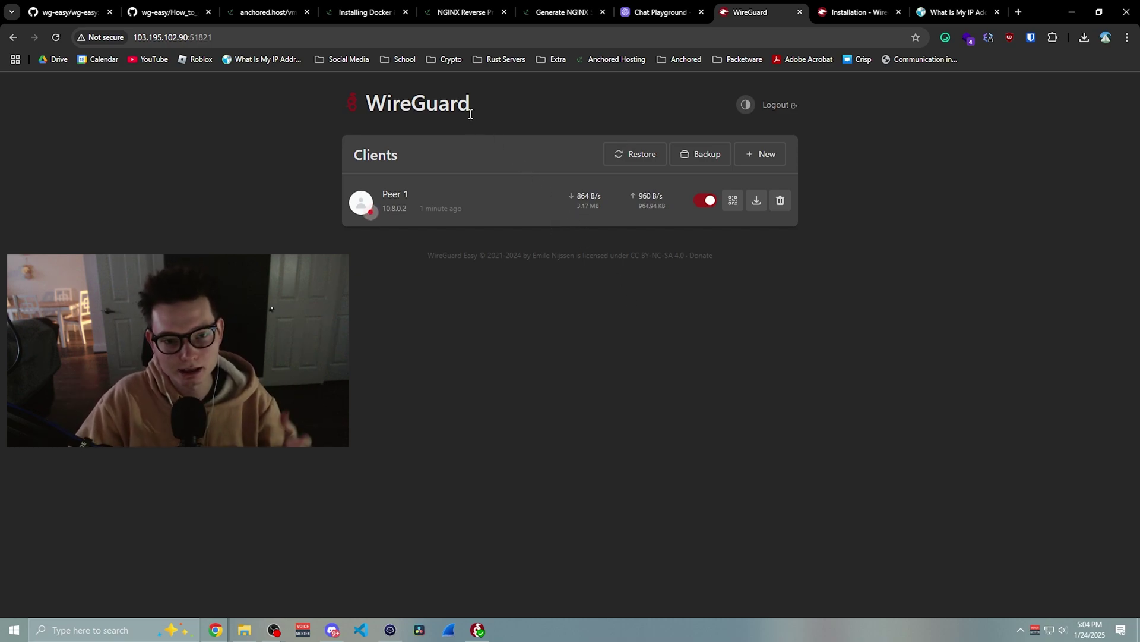
click(464, 11)
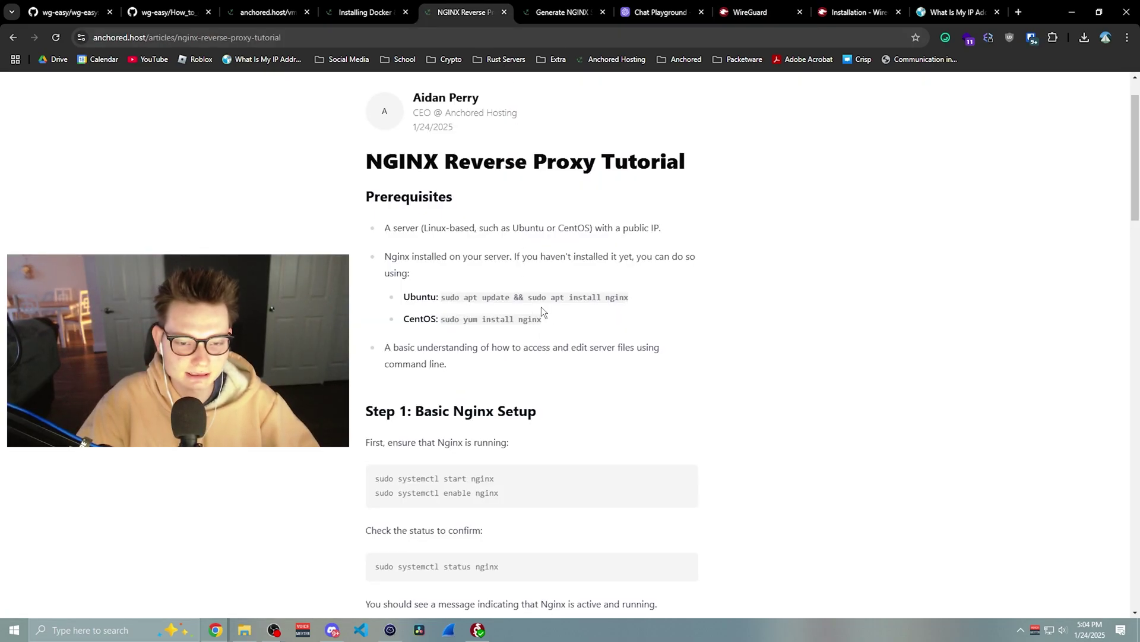
- Install nginx on the server with the tutorial's 'sudo apt install nginx' command
drag(611, 300, 530, 302)
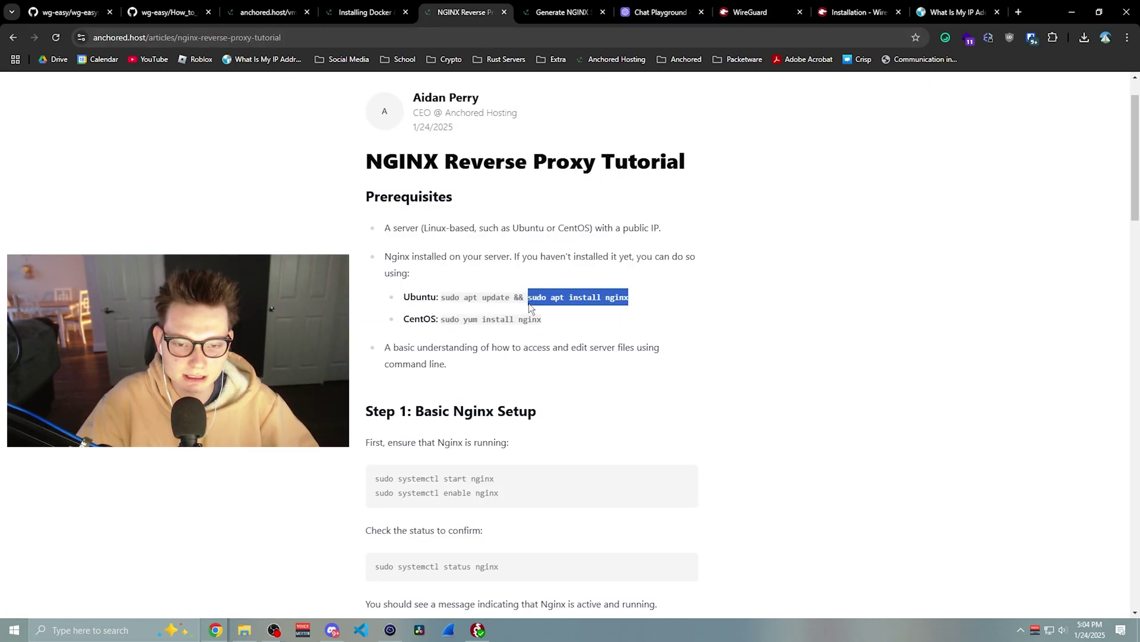
click(389, 629)
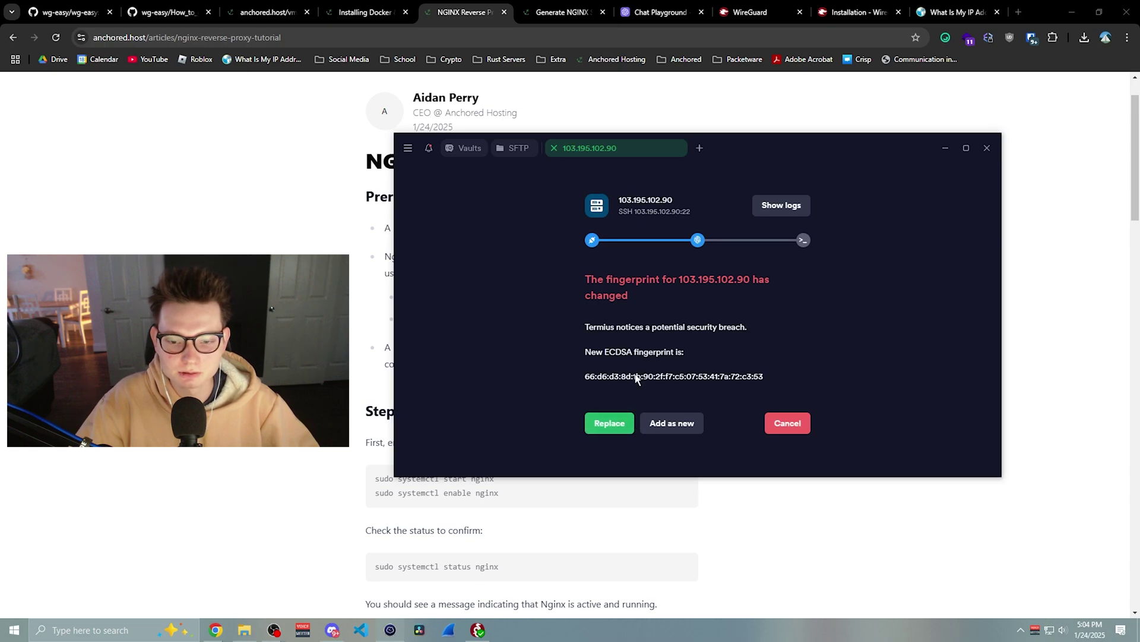
click(612, 423)
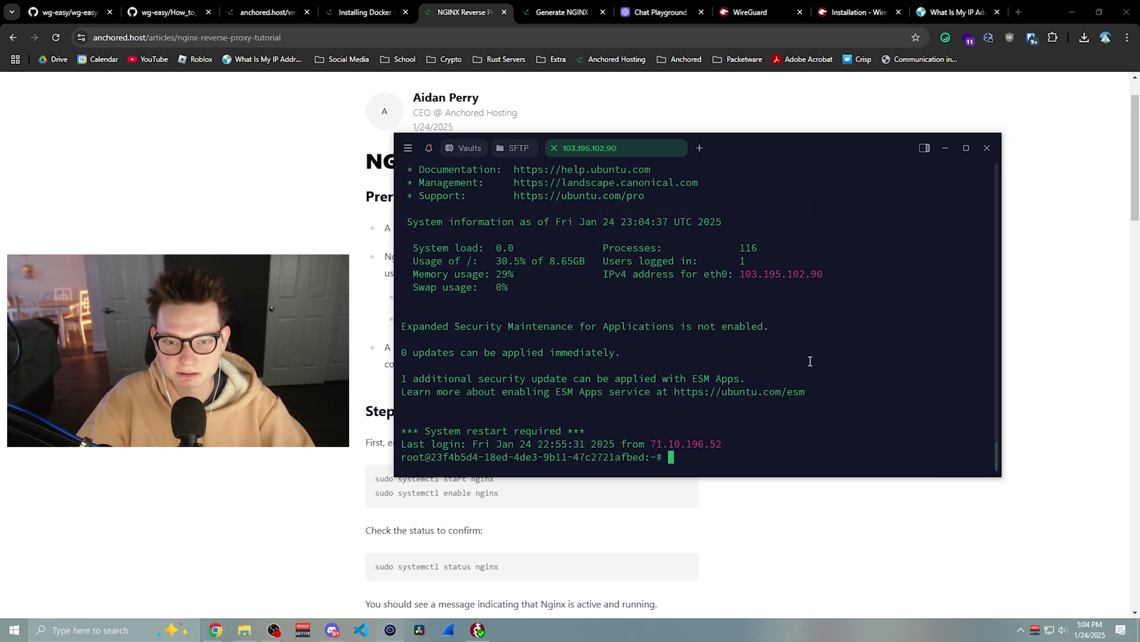
text(sudo apt install nginx)
key(Return)
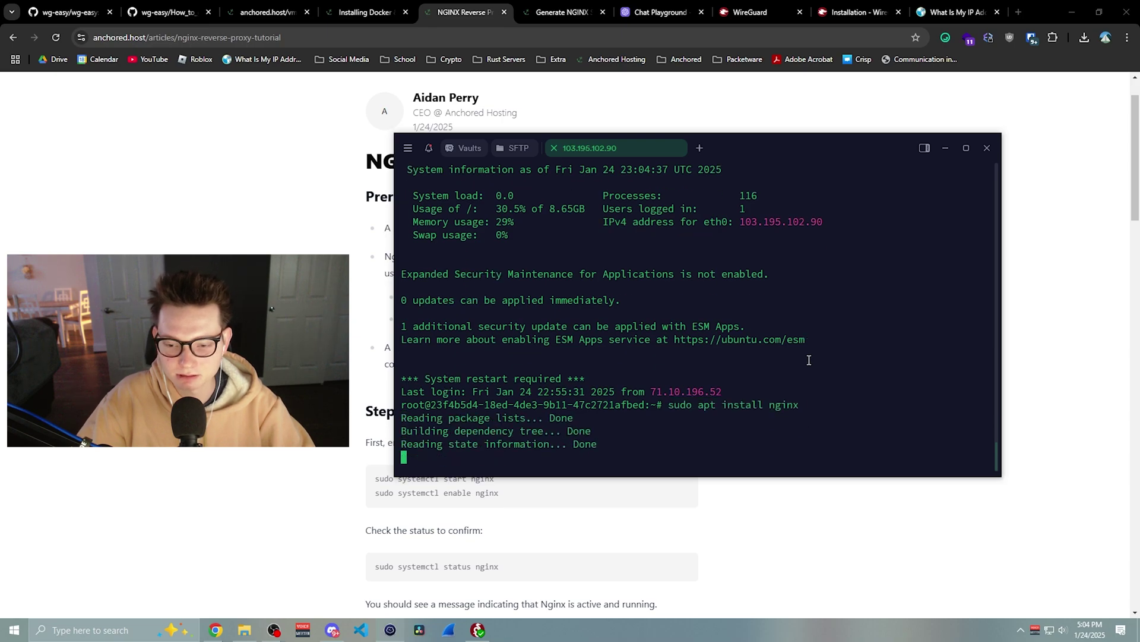
key(alt+Tab)
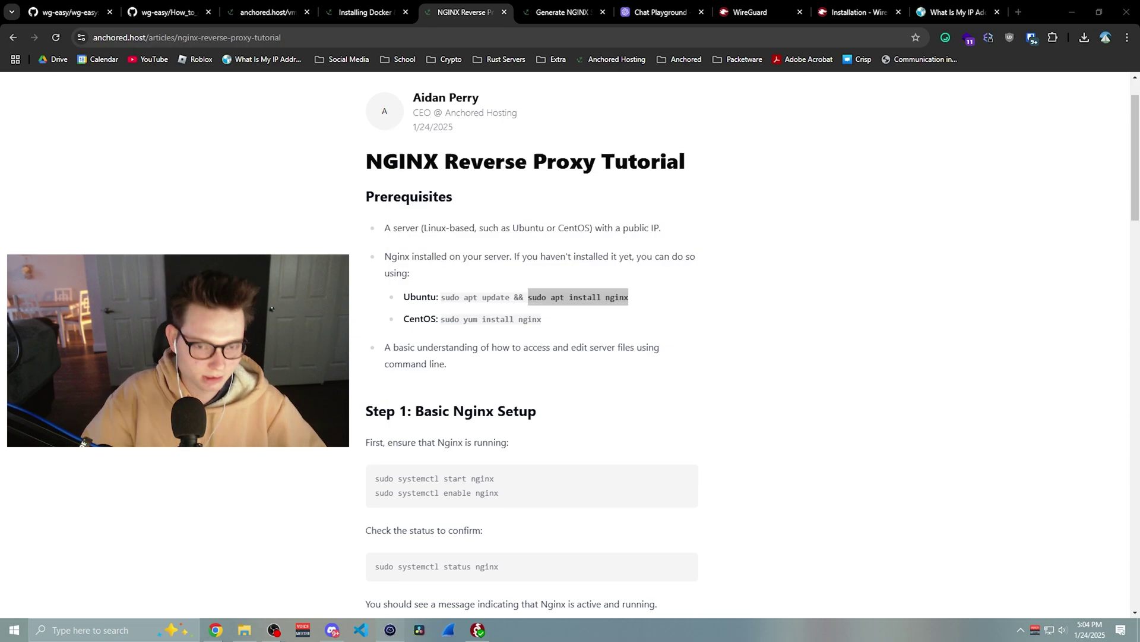
scroll(565, 329, down, 2)
scroll(564, 330, up, 2)
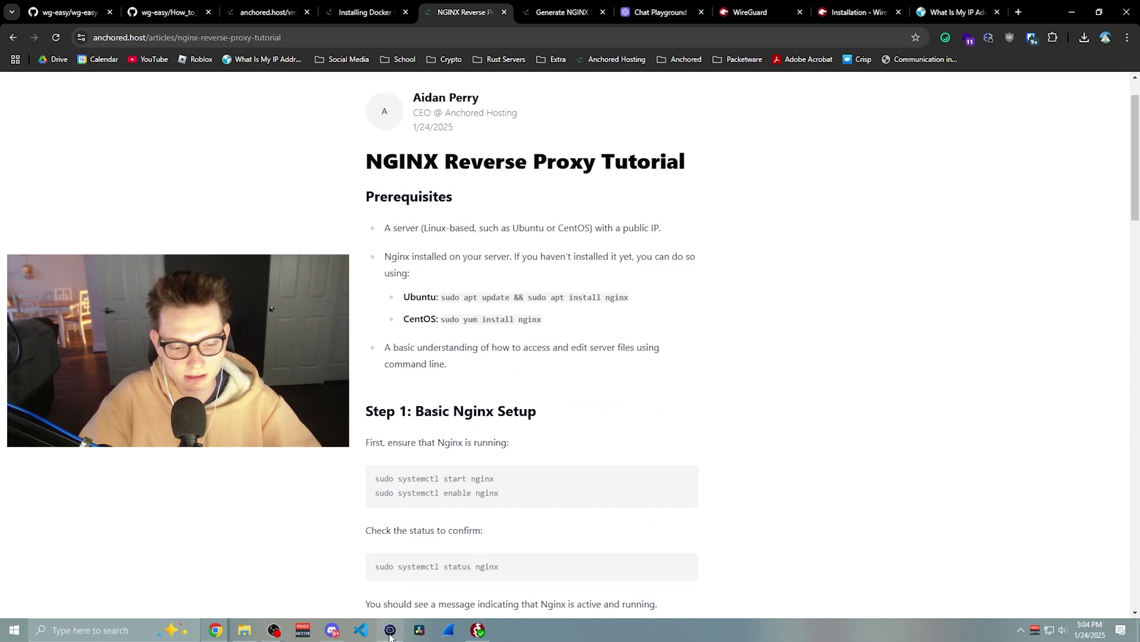
key(alt+Tab)
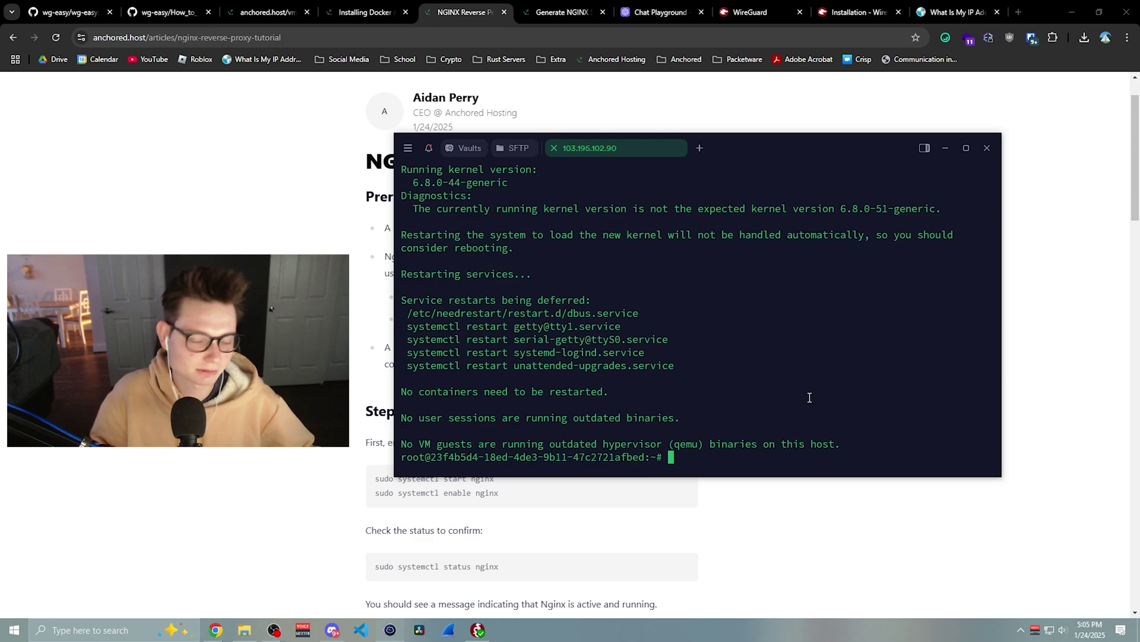
text(c)
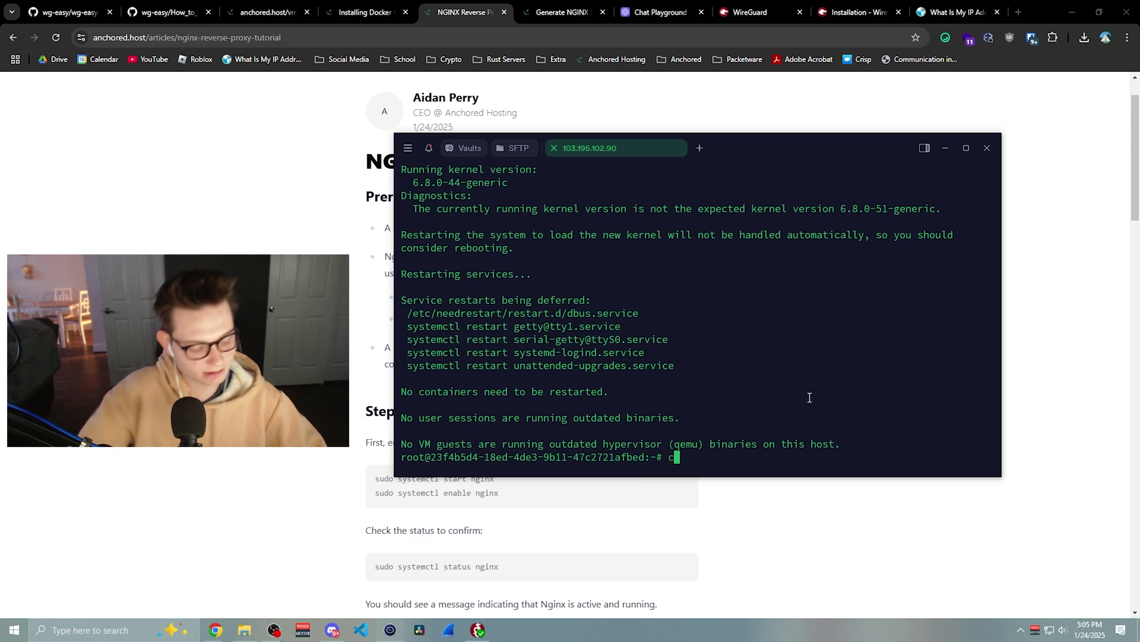
text(d /etc/)
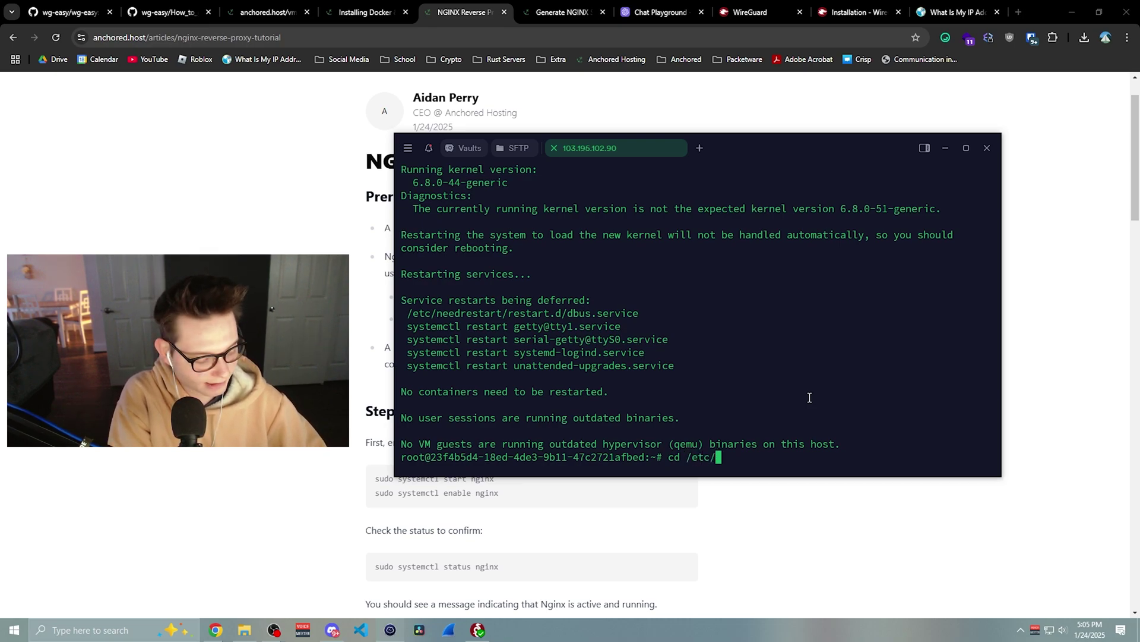
text(ginx/)
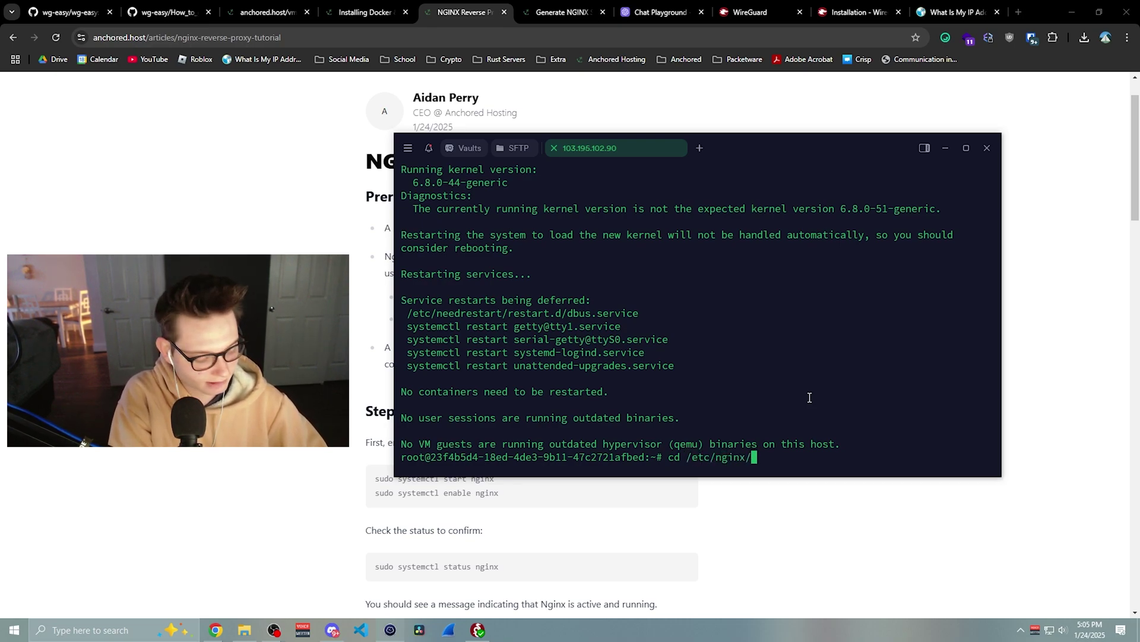
- Move into /etc/nginx/sites-available and list its files
key(Tab)
key(Tab)
key(Tab)
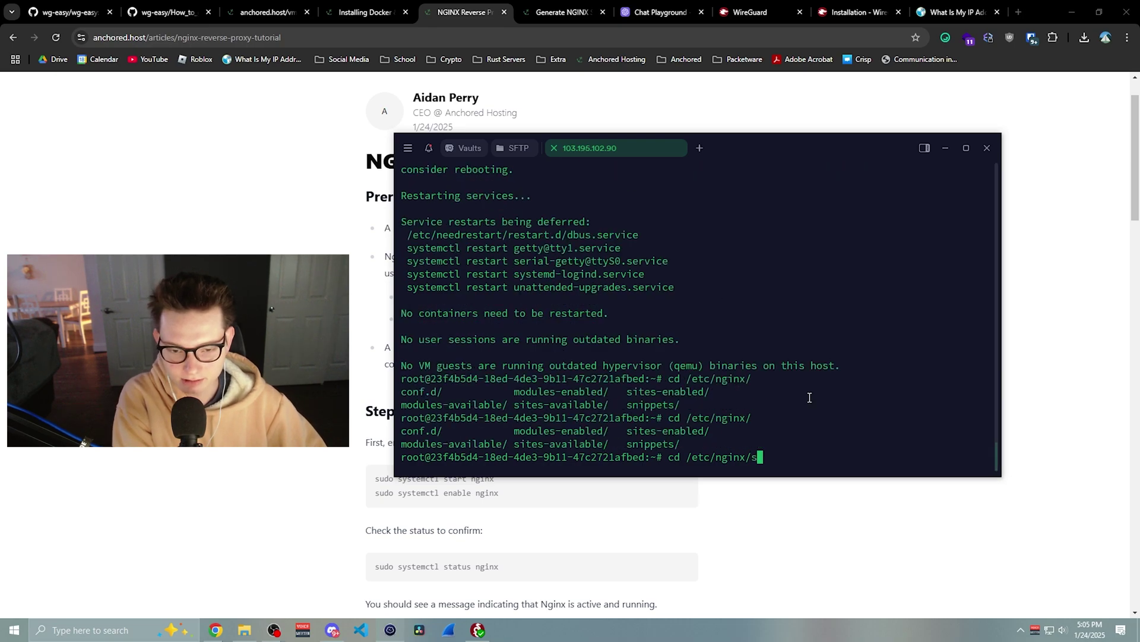
text(ites-)
text(a)
key(Tab)
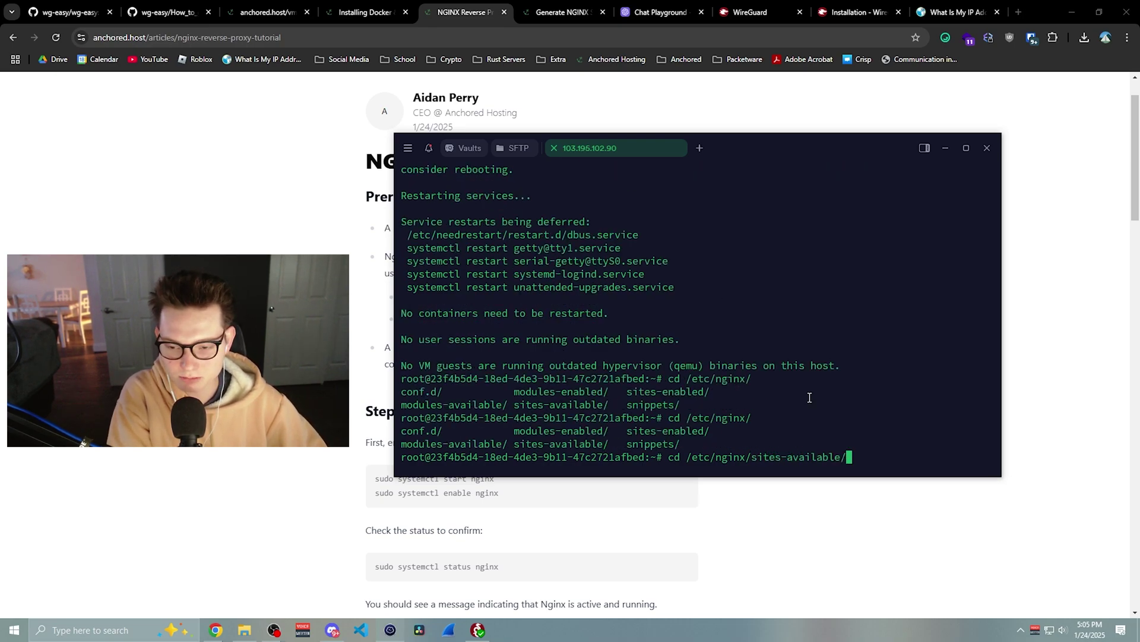
key(Return)
text(ls)
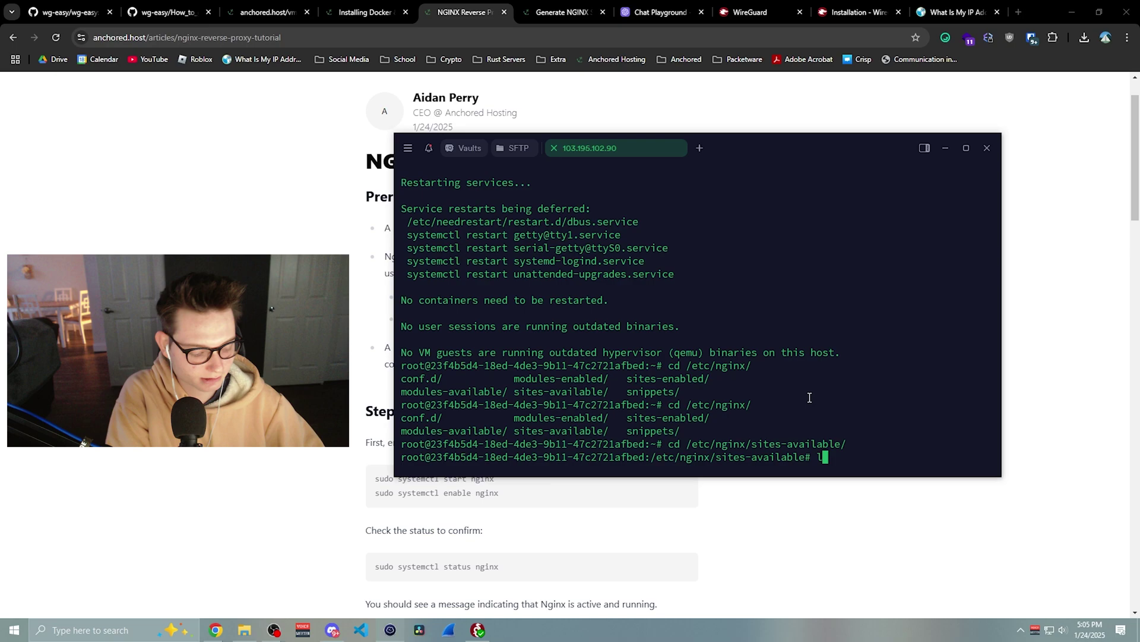
key(Return)
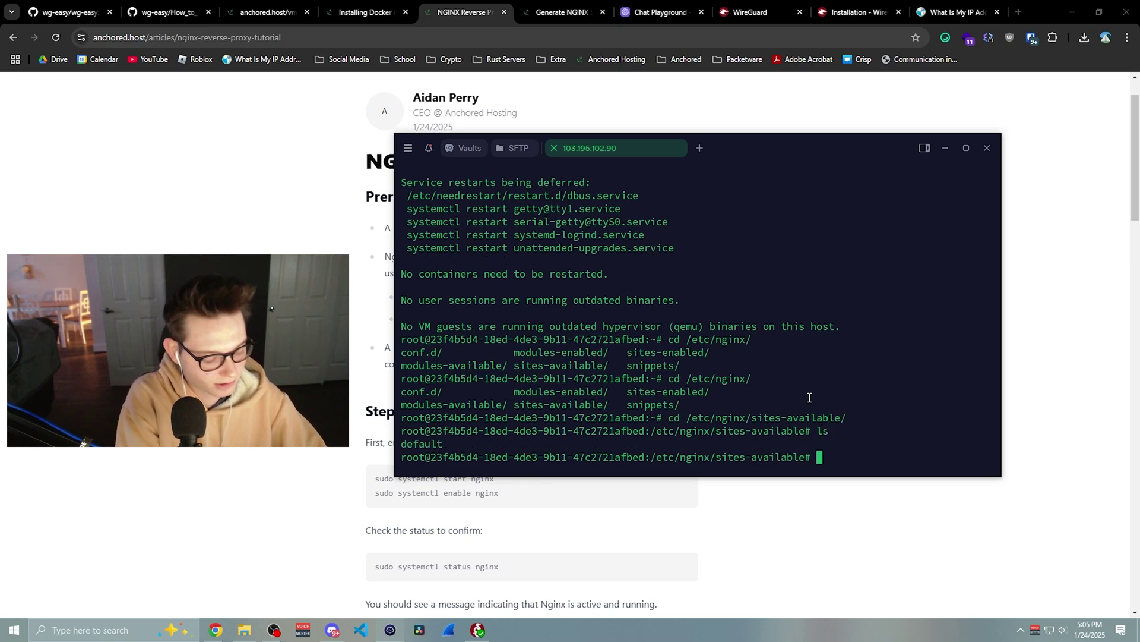
text(tou)
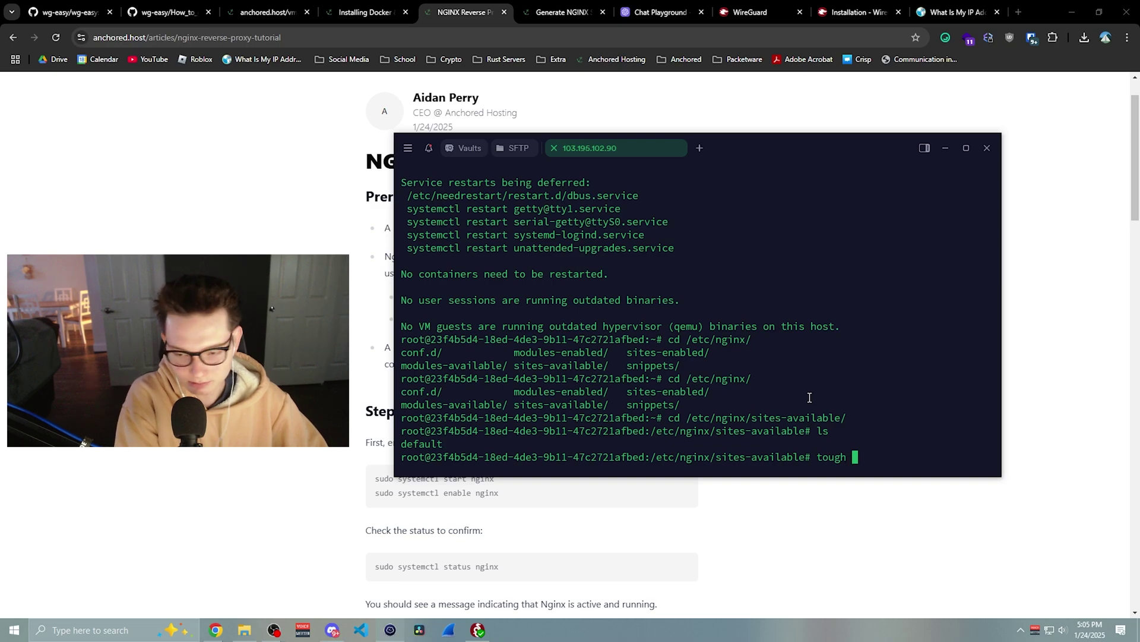
text(ch vpn.anc)
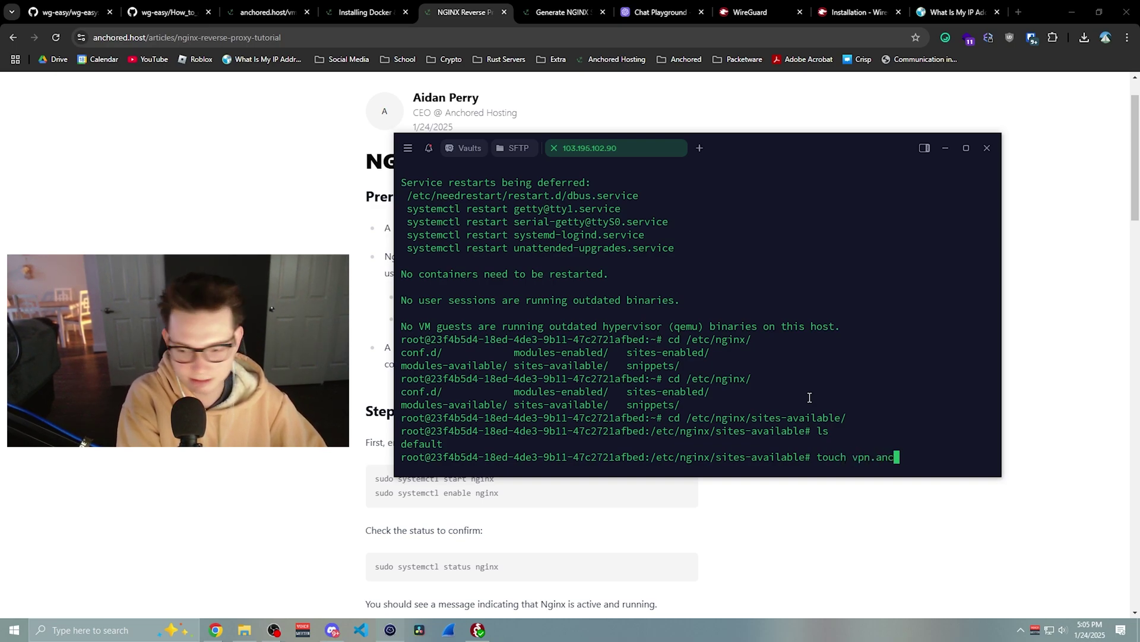
text(hored.host)
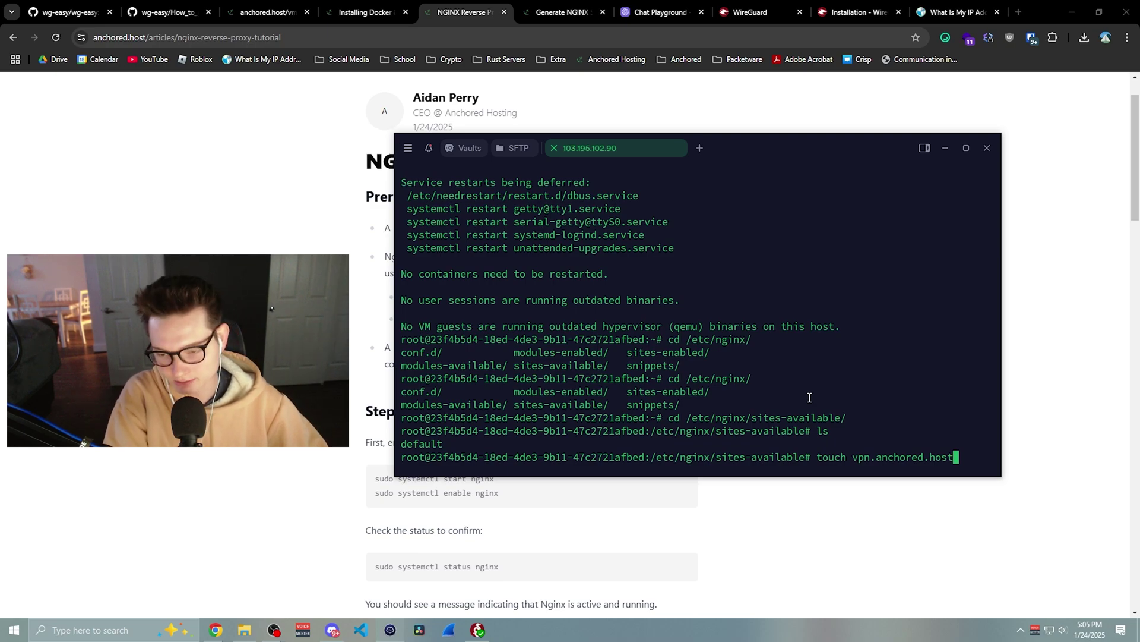
- Create vpn.anchored.host with touch, confirm it with ls, and open it in nano
key(Return)
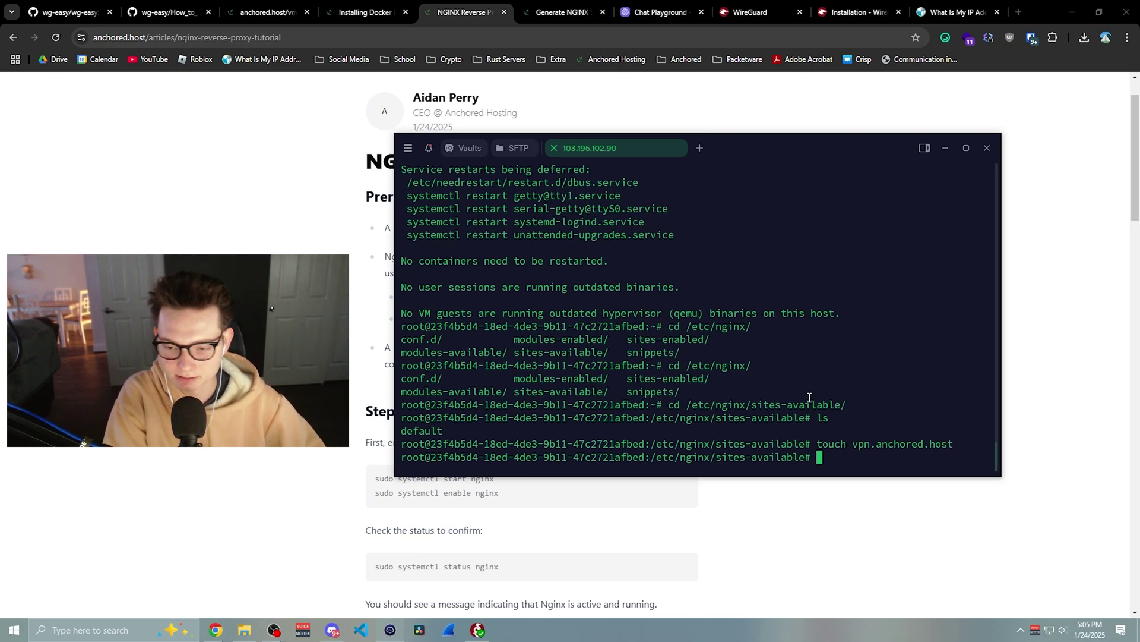
text(ls)
key(Return)
text(nano)
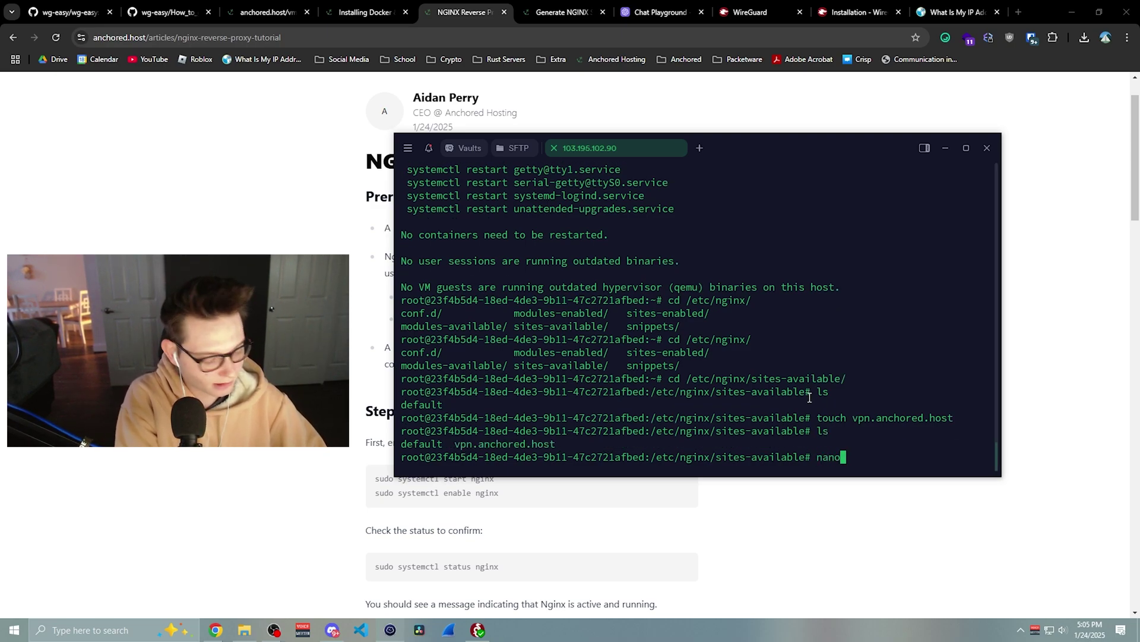
text( vpn)
key(BackSpace)
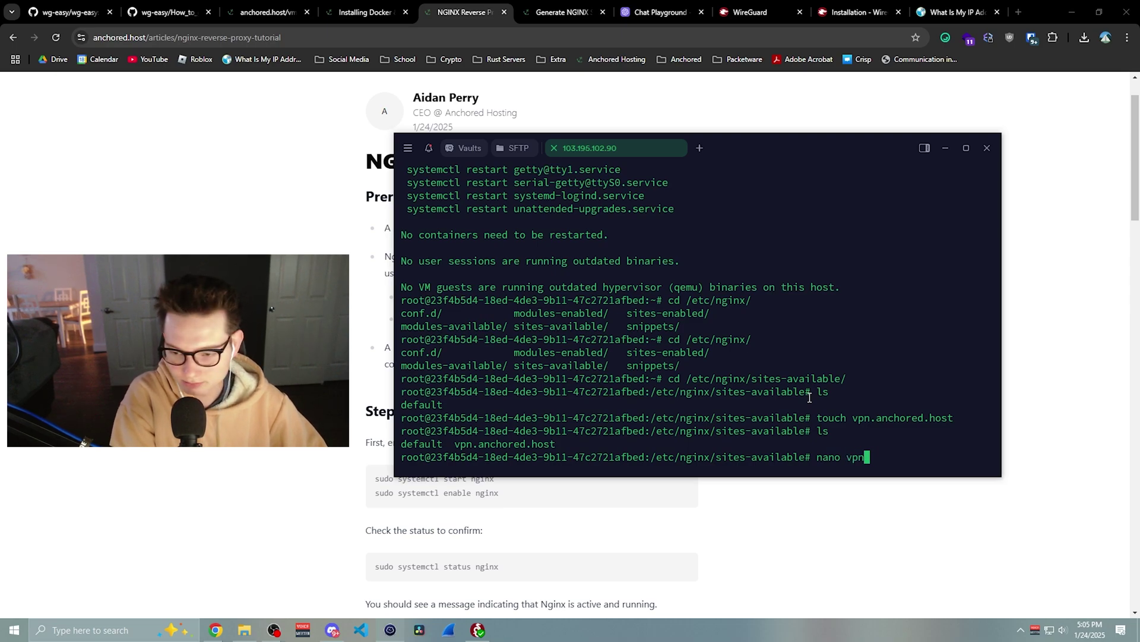
text(anchored.hjop)
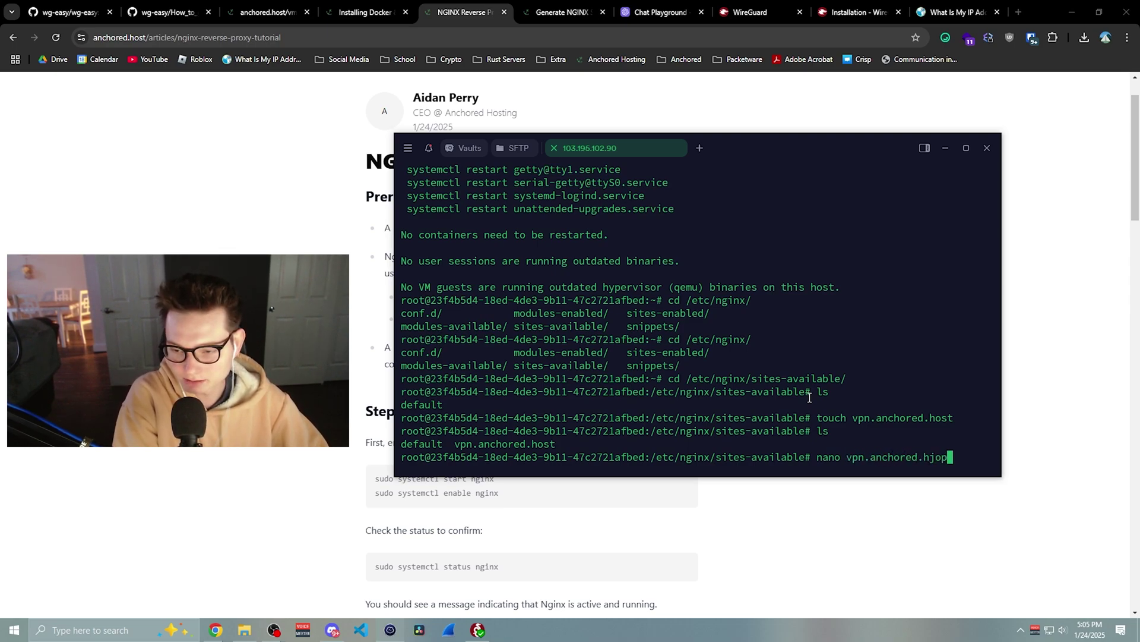
key(BackSpace)
key(BackSpace)
text(st)
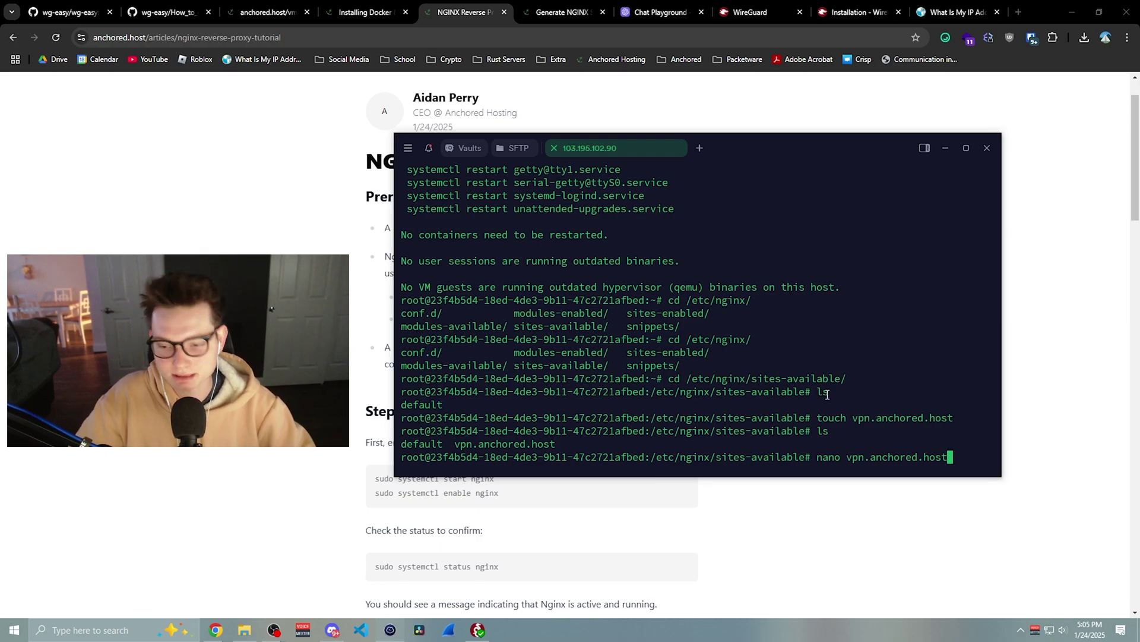
key(Return)
- Copy the example server block from the tutorial's Configure Reverse Proxy section
key(alt+Tab)
scroll(535, 453, down, 4)
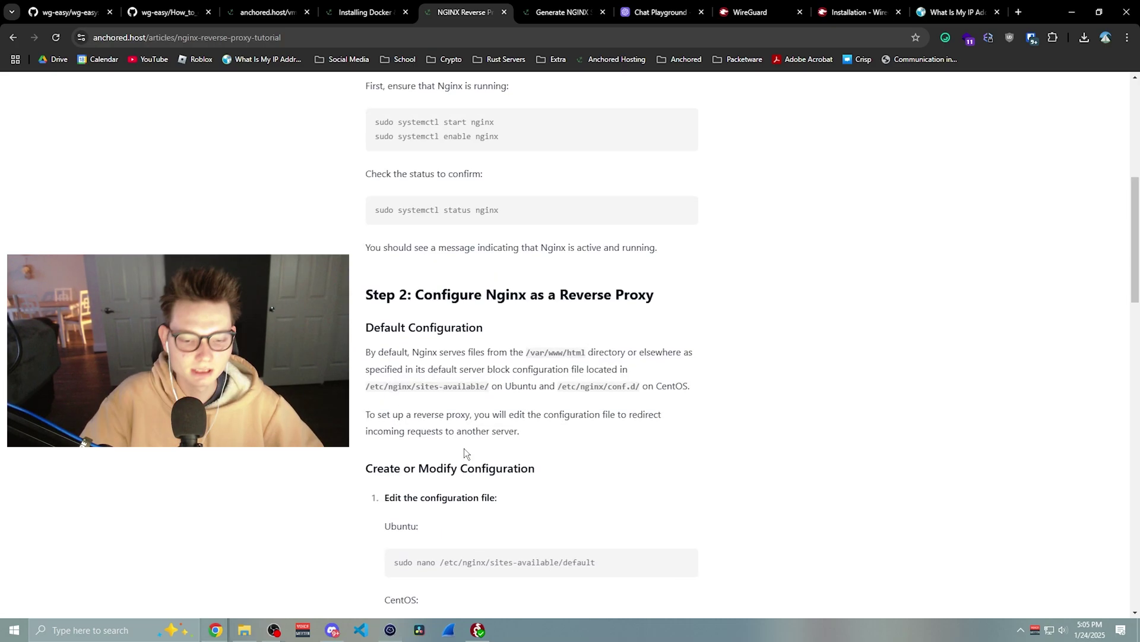
scroll(473, 461, down, 3)
scroll(476, 460, down, 3)
scroll(475, 459, up, 2)
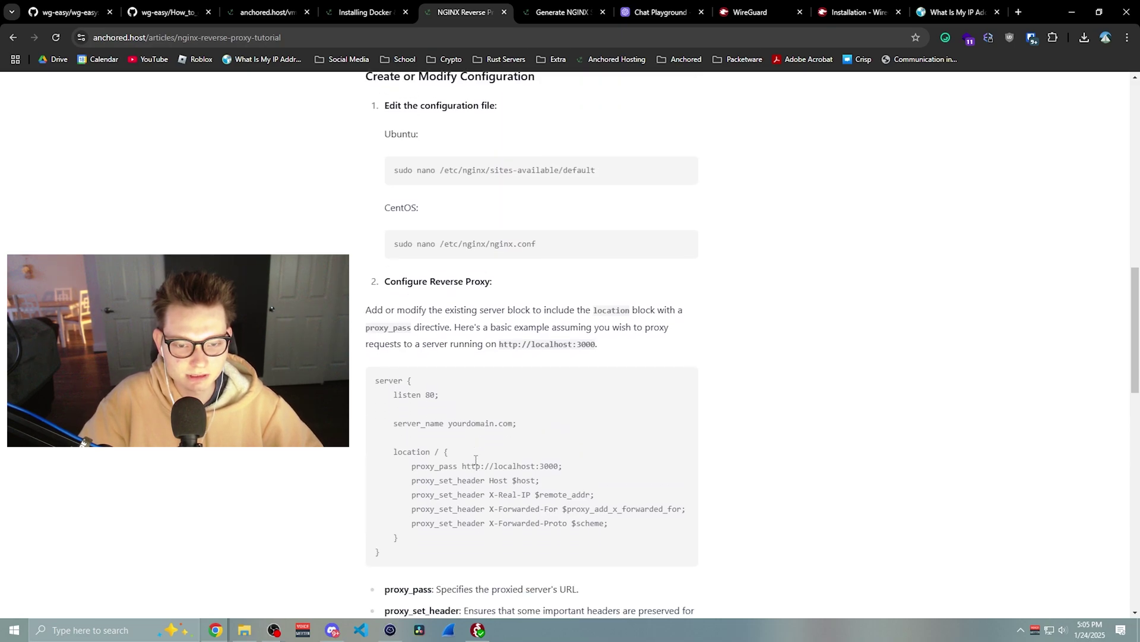
scroll(396, 467, down, 1)
drag(396, 466, 369, 304)
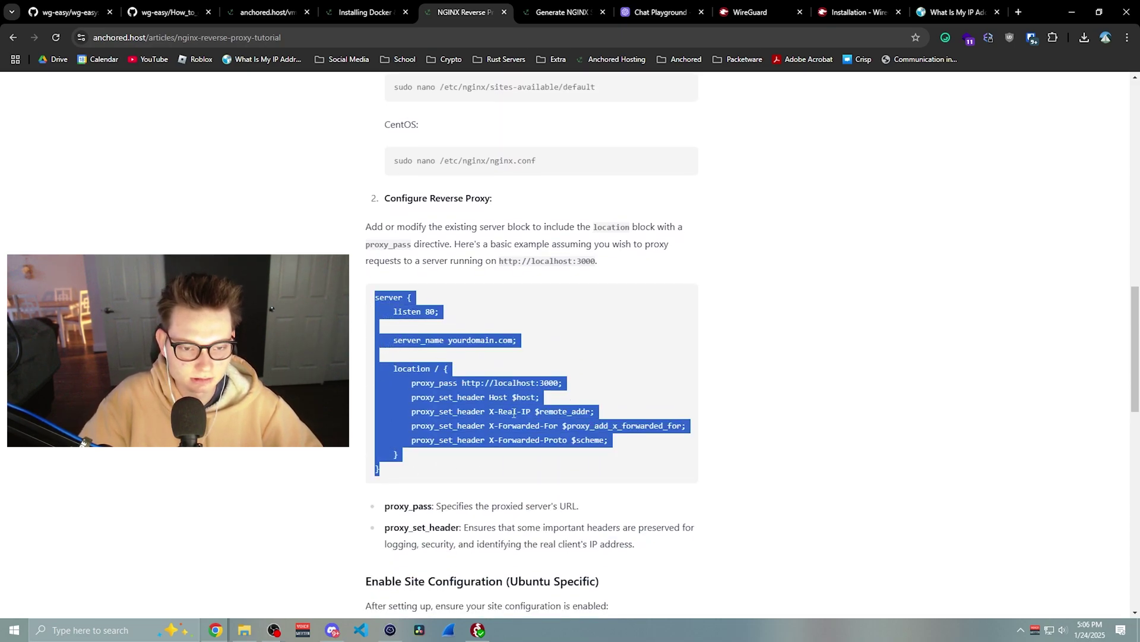
click(610, 439)
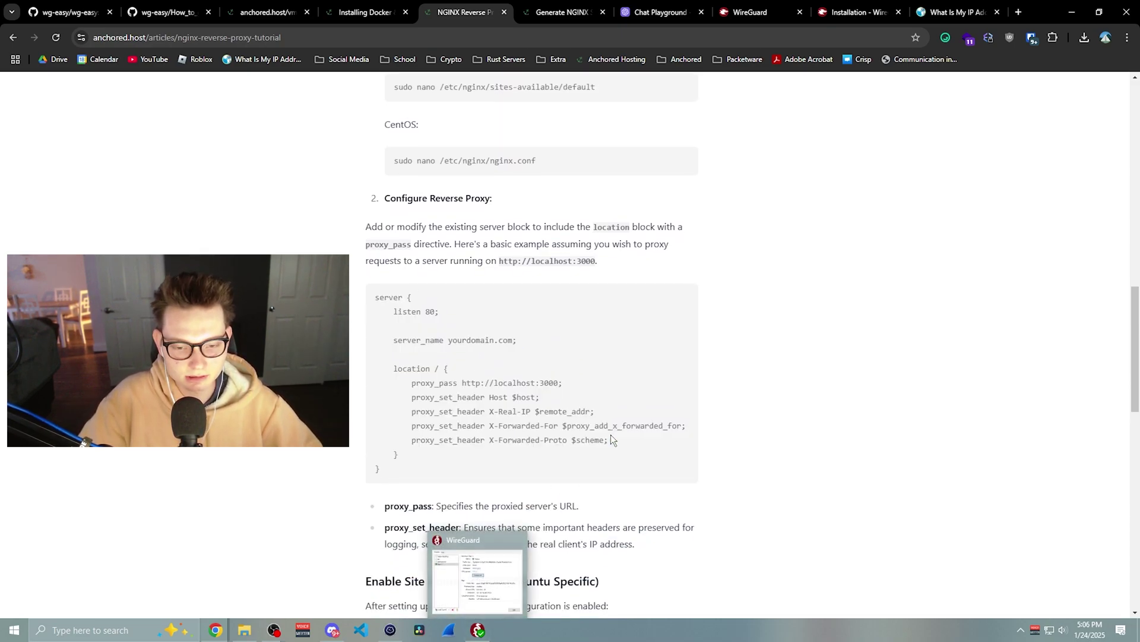
drag(396, 475, 377, 304)
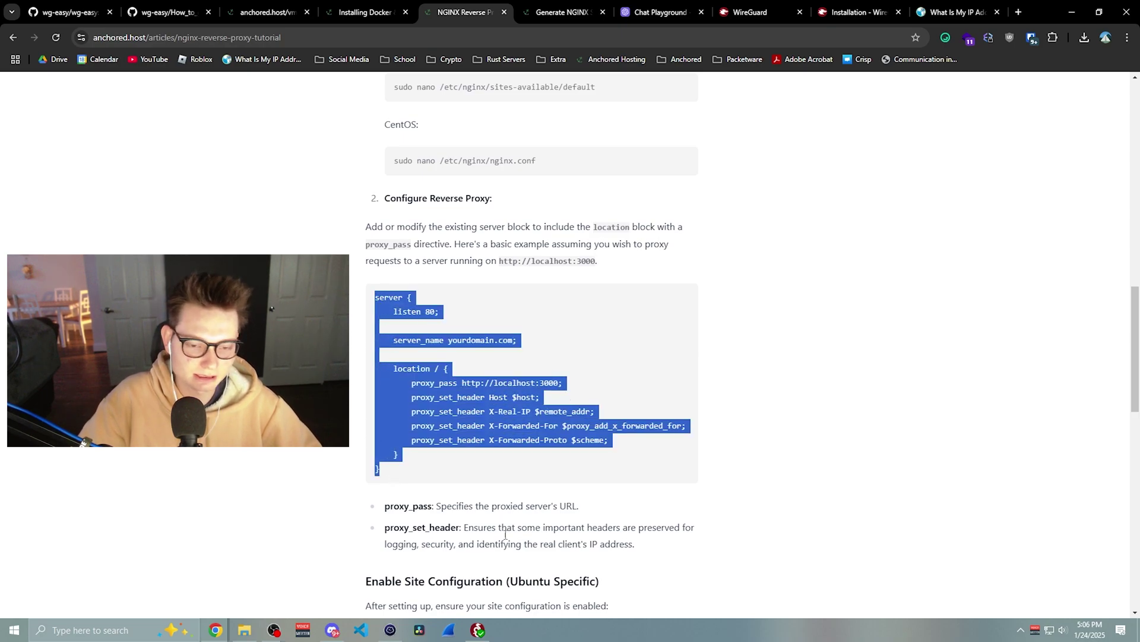
click(390, 630)
- Paste the server block and replace yourdomain.com with vpn.anchored.host in server_name
right_click(704, 301)
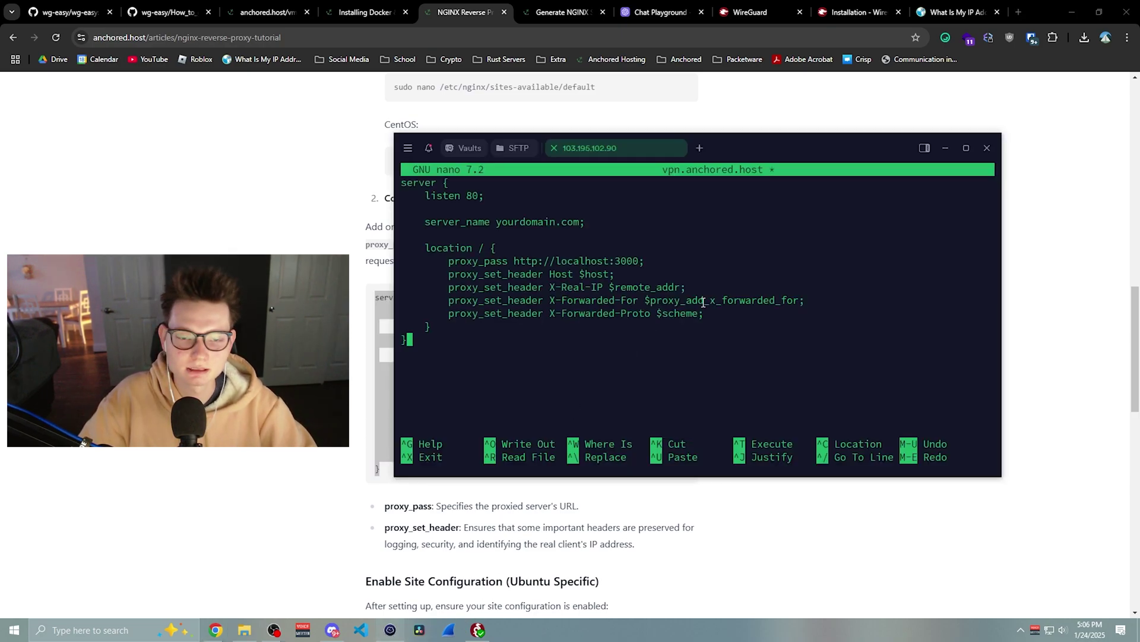
key(Up)
key(Up)
key(Up)
key(Up)
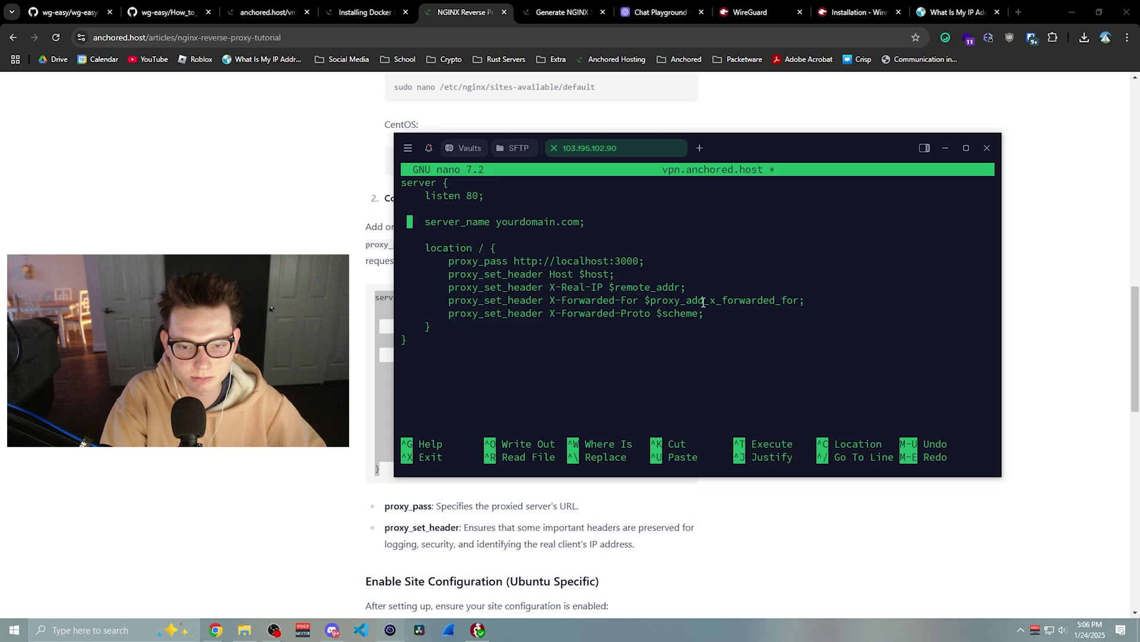
key(Right)
key(Right)
key(Right)
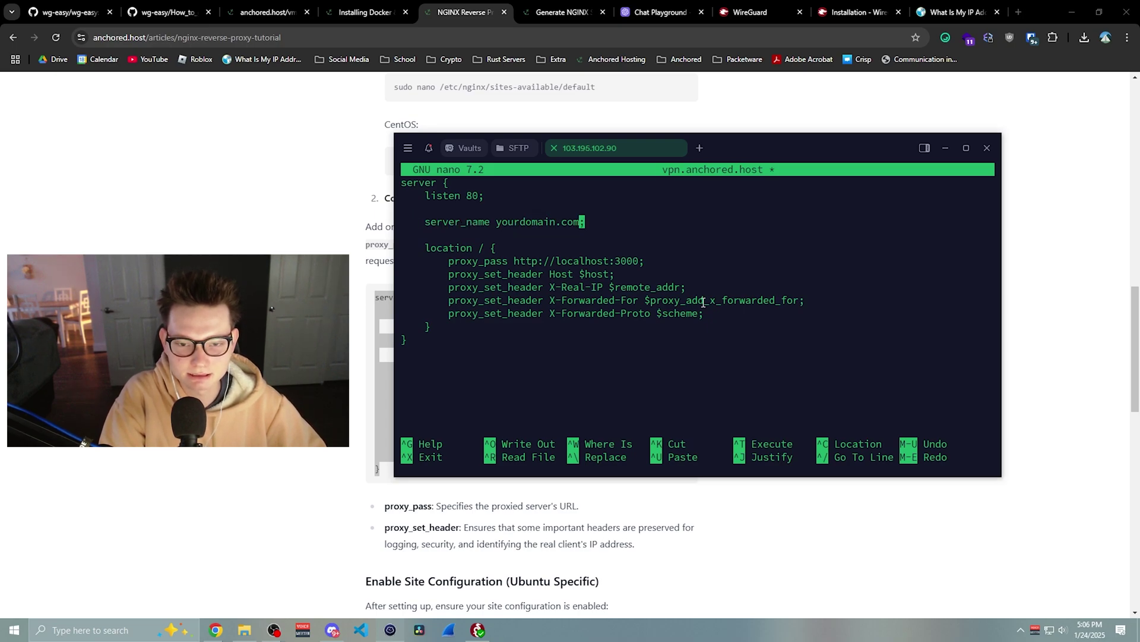
key(BackSpace)
key(BackSpace)
key(BackSpace)
key(BackSpace)
key(BackSpace)
key(BackSpace)
key(BackSpace)
key(BackSpace)
key(BackSpace)
key(BackSpace)
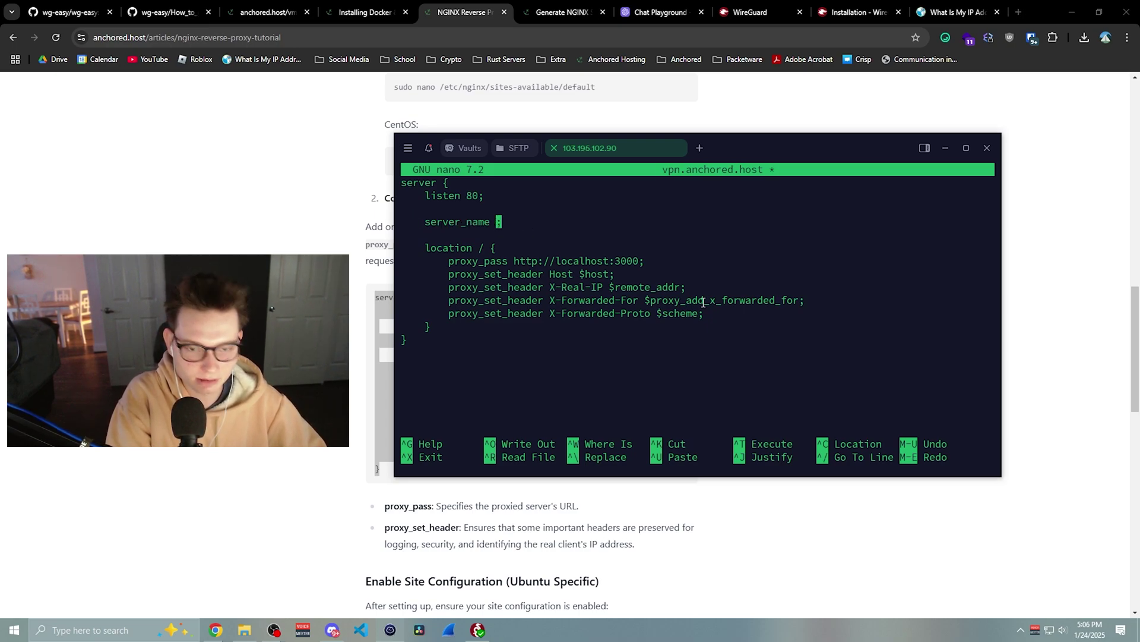
text(vpn.anchored.host;)
key(Down)
key(Down)
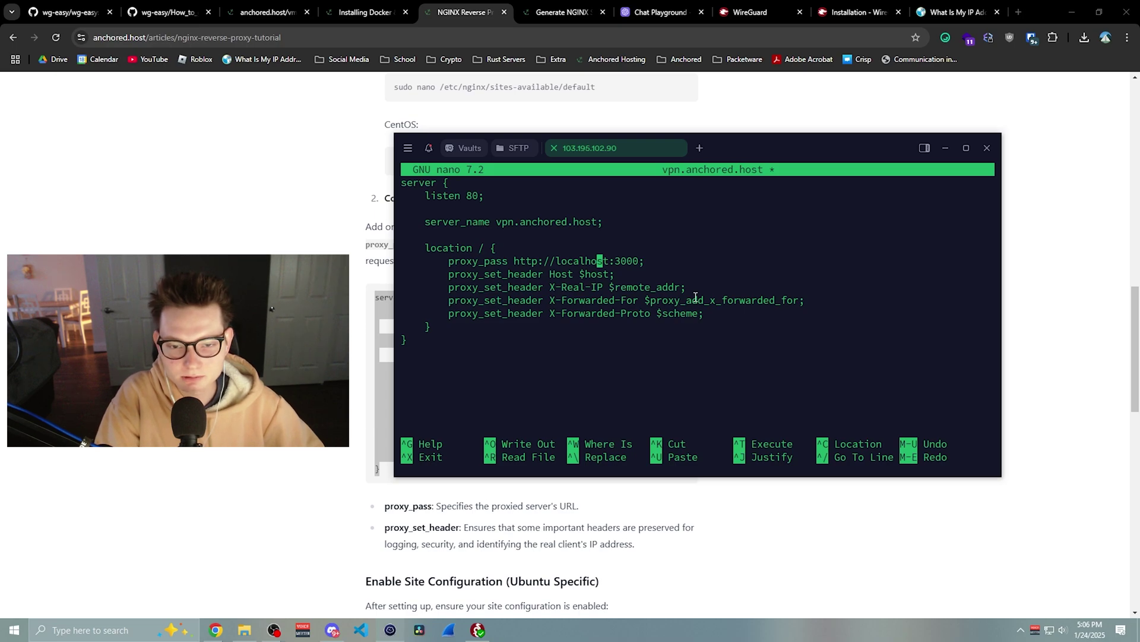
key(Right)
key(Right)
key(Right)
key(Right)
key(Right)
key(Right)
key(Right)
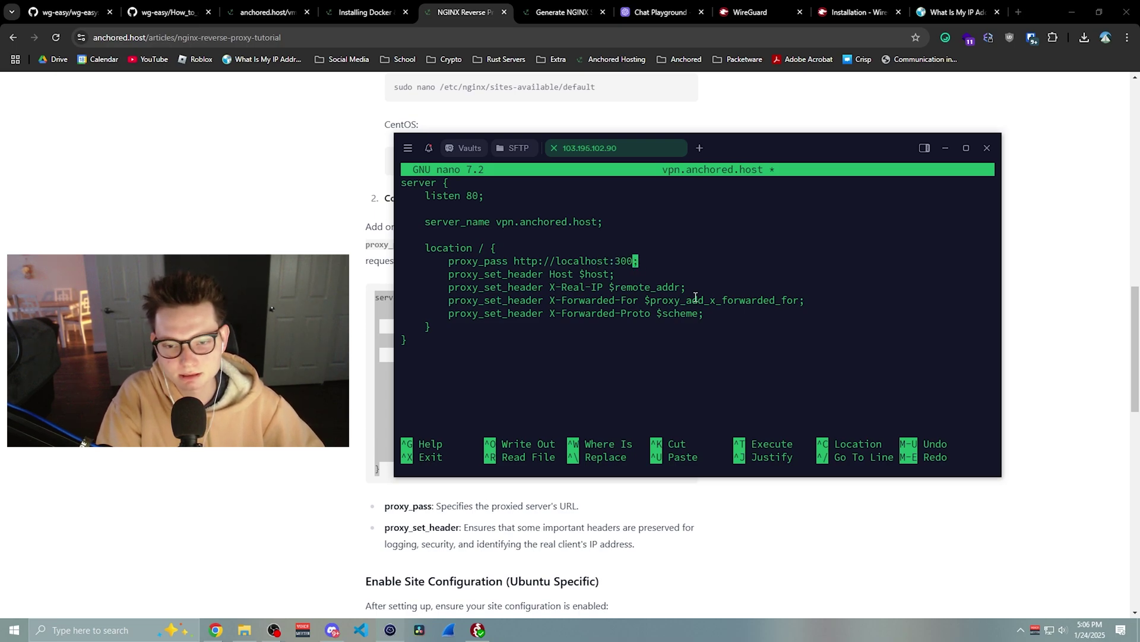
key(BackSpace)
key(BackSpace)
key(BackSpace)
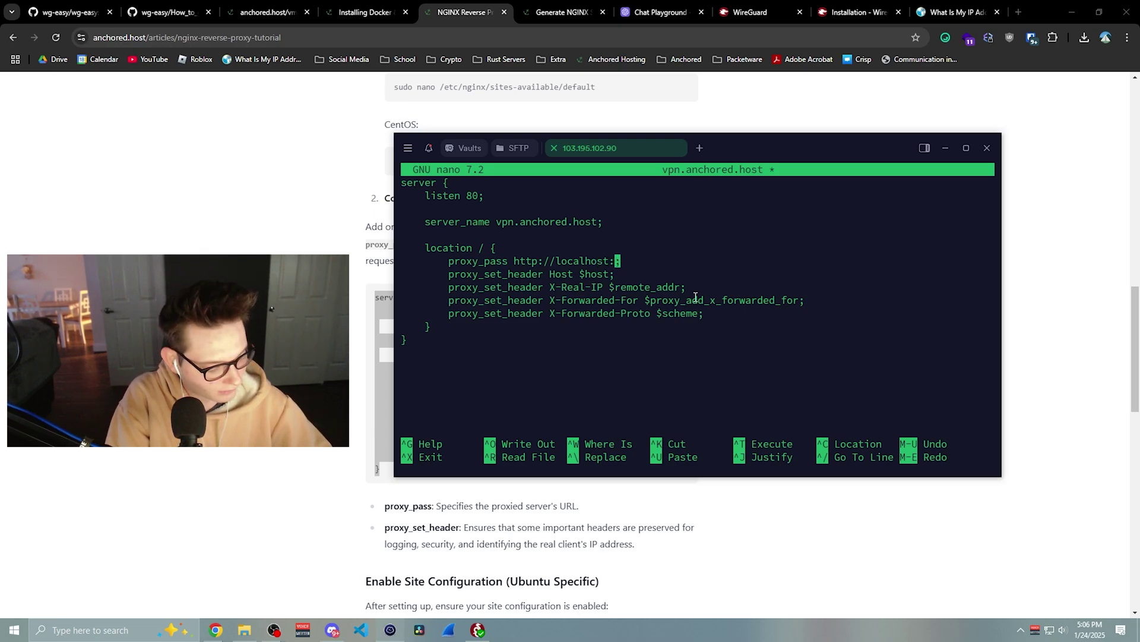
text(5182)
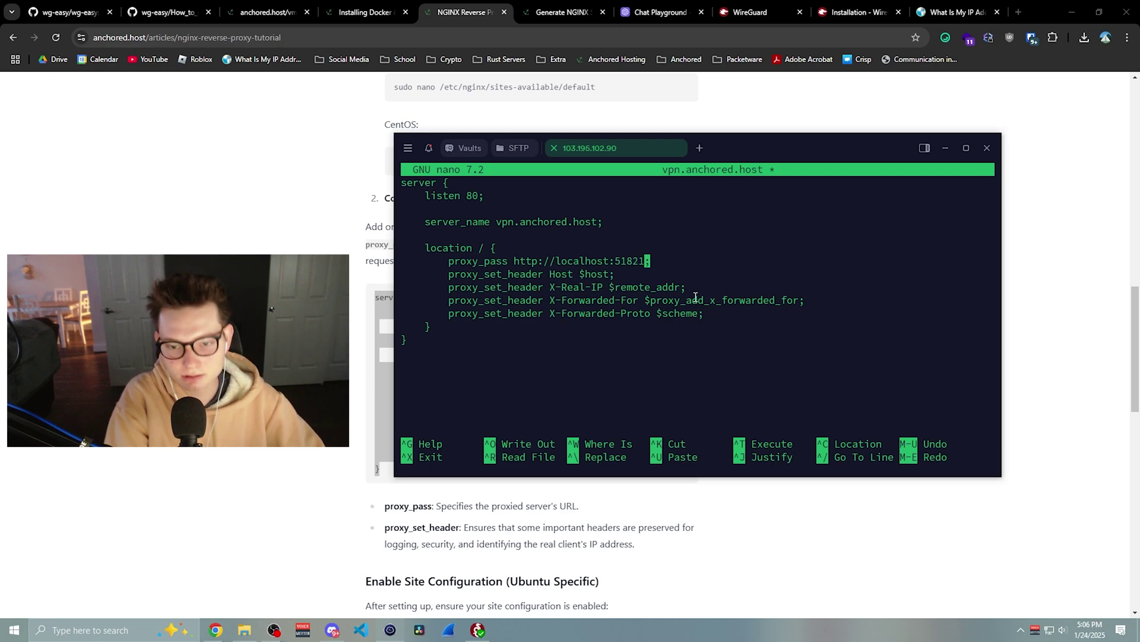
text(1)
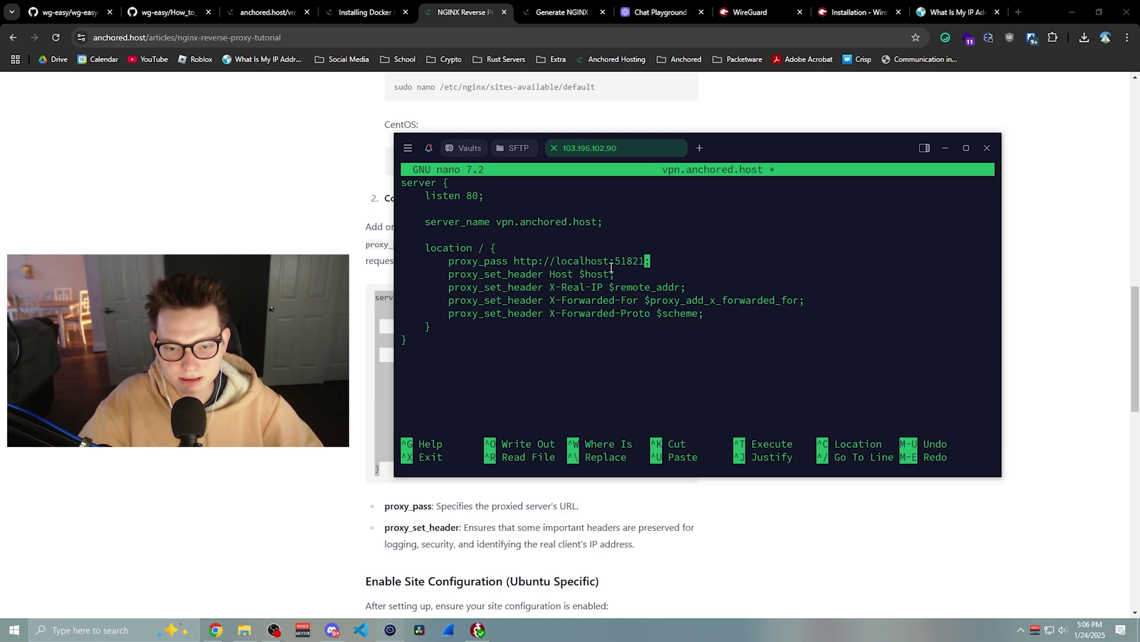
mouse_move(612, 264)
mouse_down()
mouse_move(568, 266)
mouse_move(628, 262)
mouse_up()
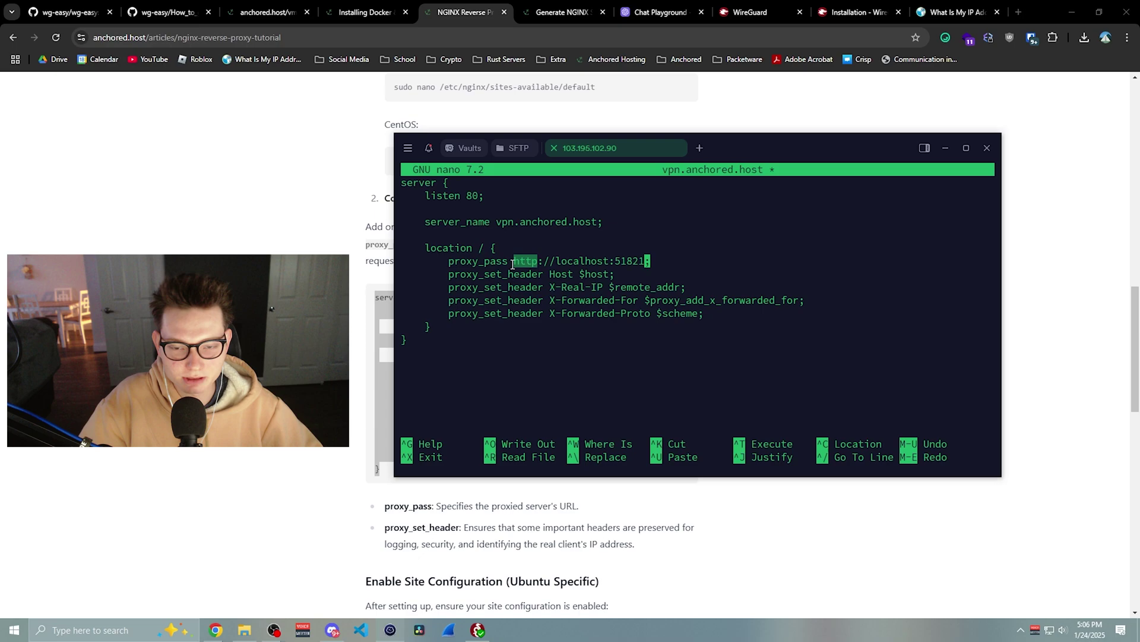
click(514, 265)
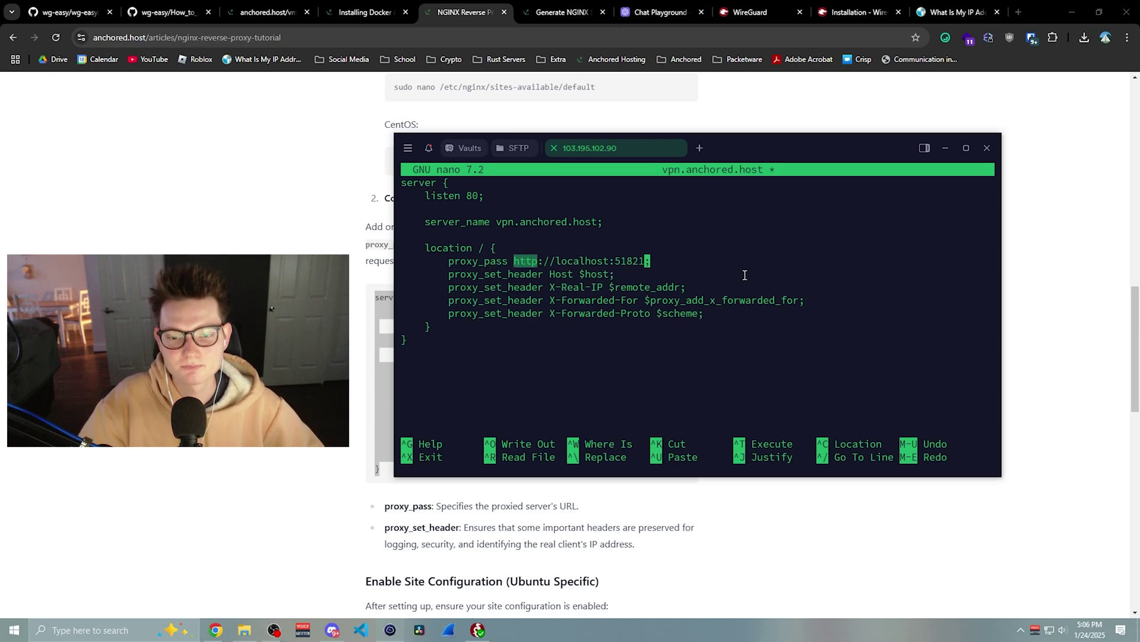
key(ctrl+o)
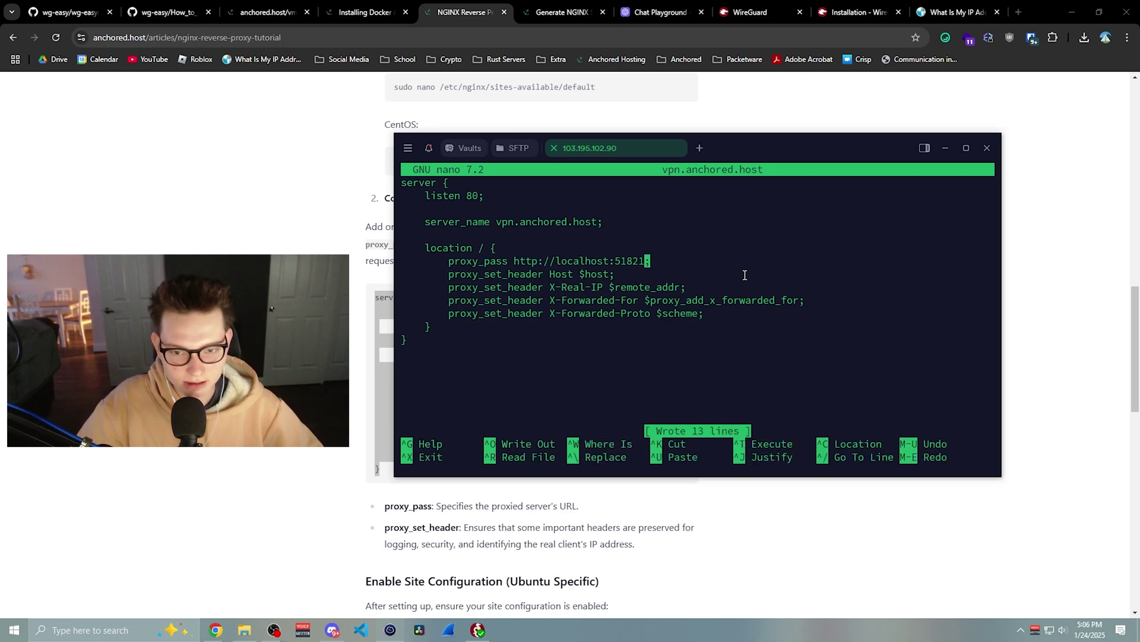
- Exit nano, pass the 'nginx -t' syntax test, and restart nginx with systemctl
key(ctrl+x)
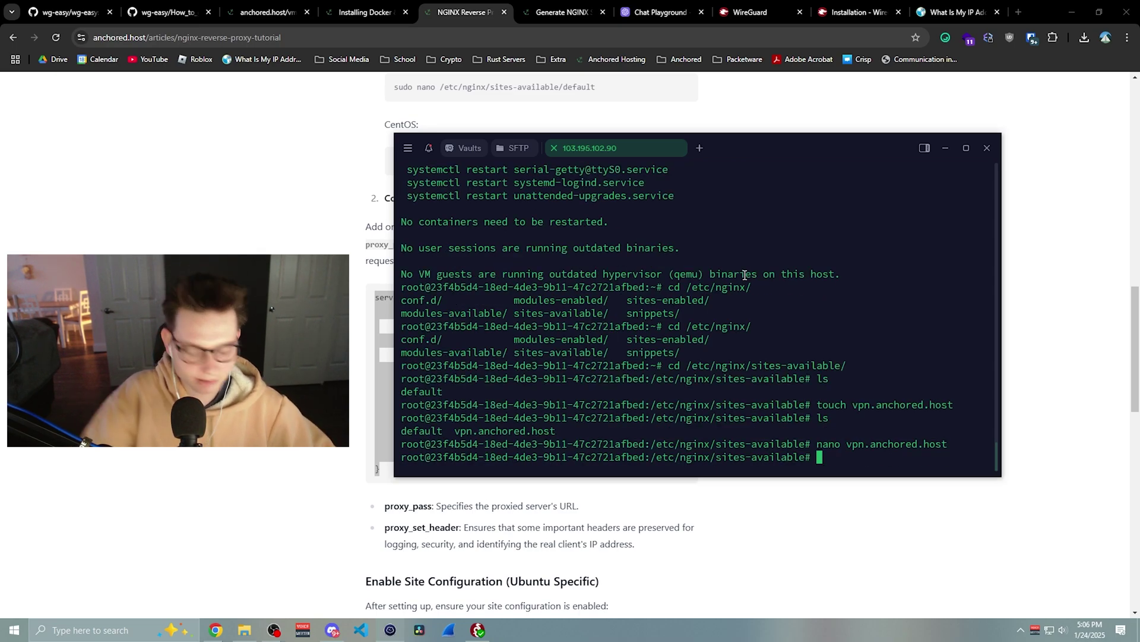
text(ng)
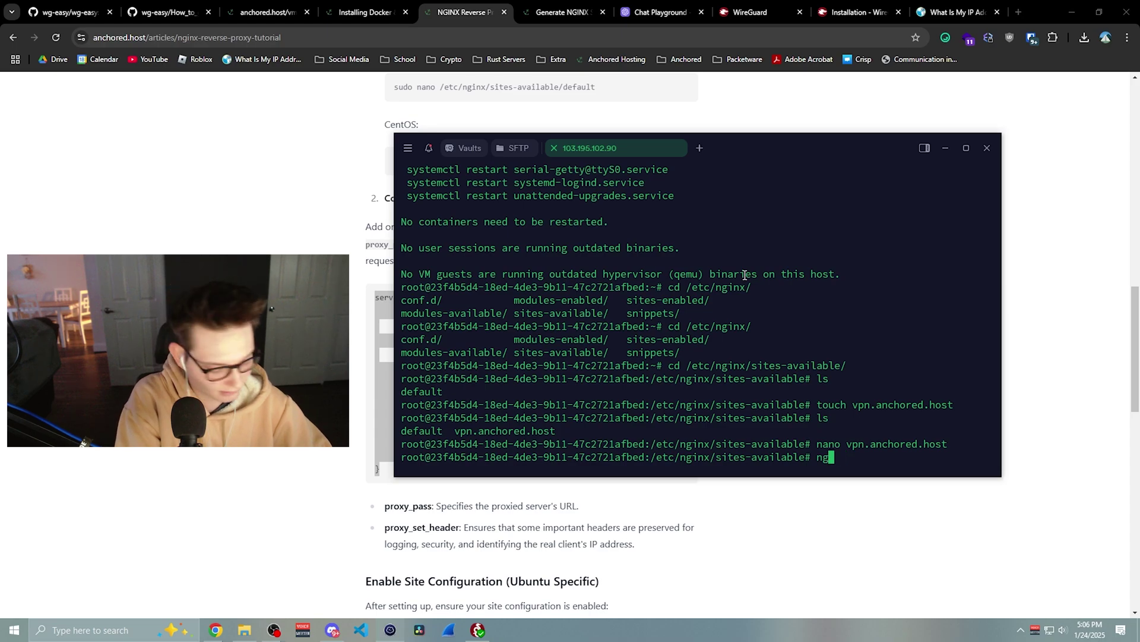
text(ioinx)
text( -t)
key(Return)
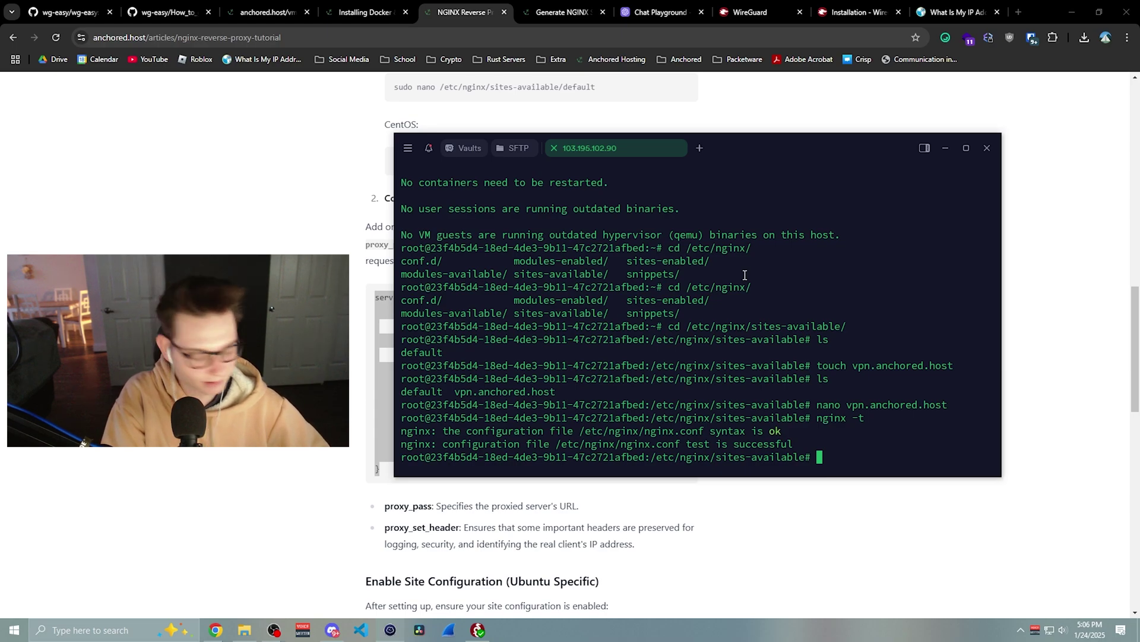
text(systemctl )
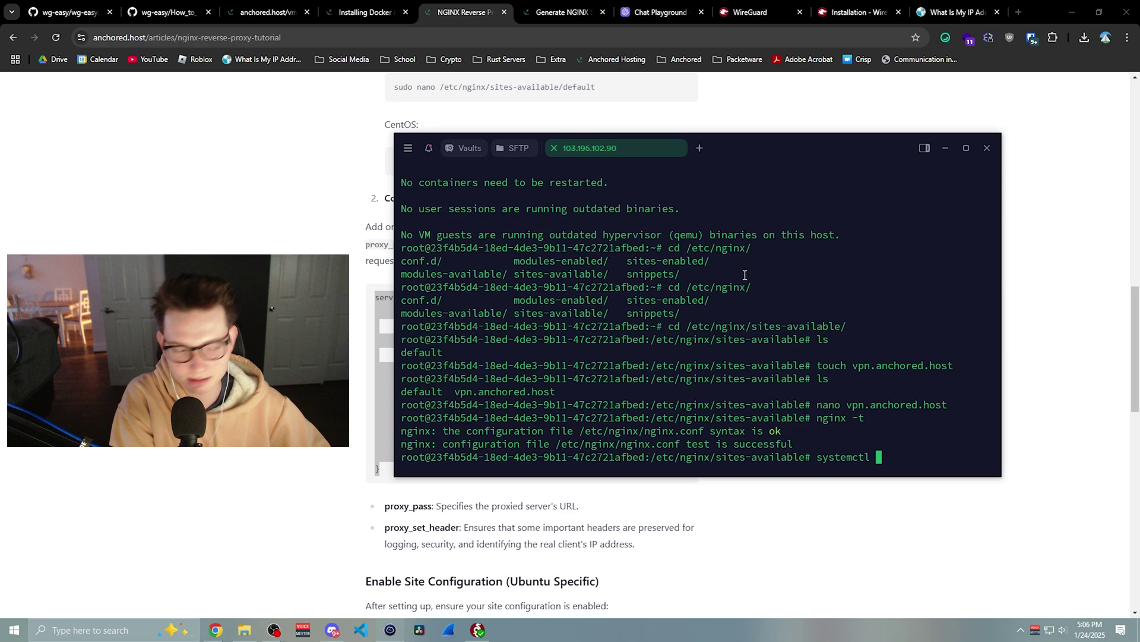
text(resta)
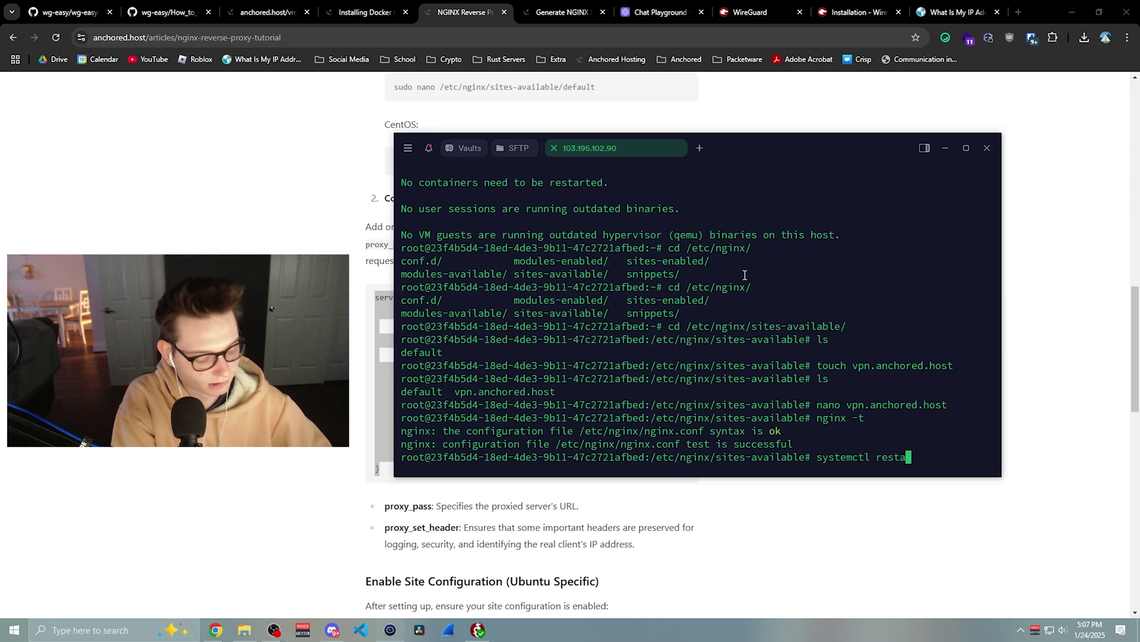
text(rt nginx)
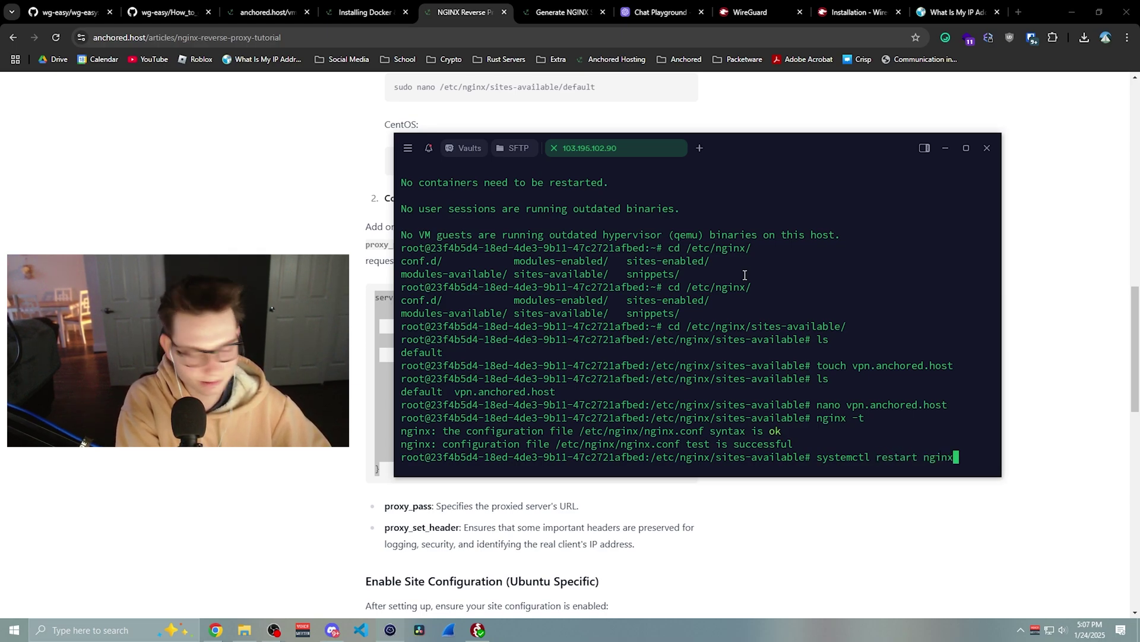
key(Return)
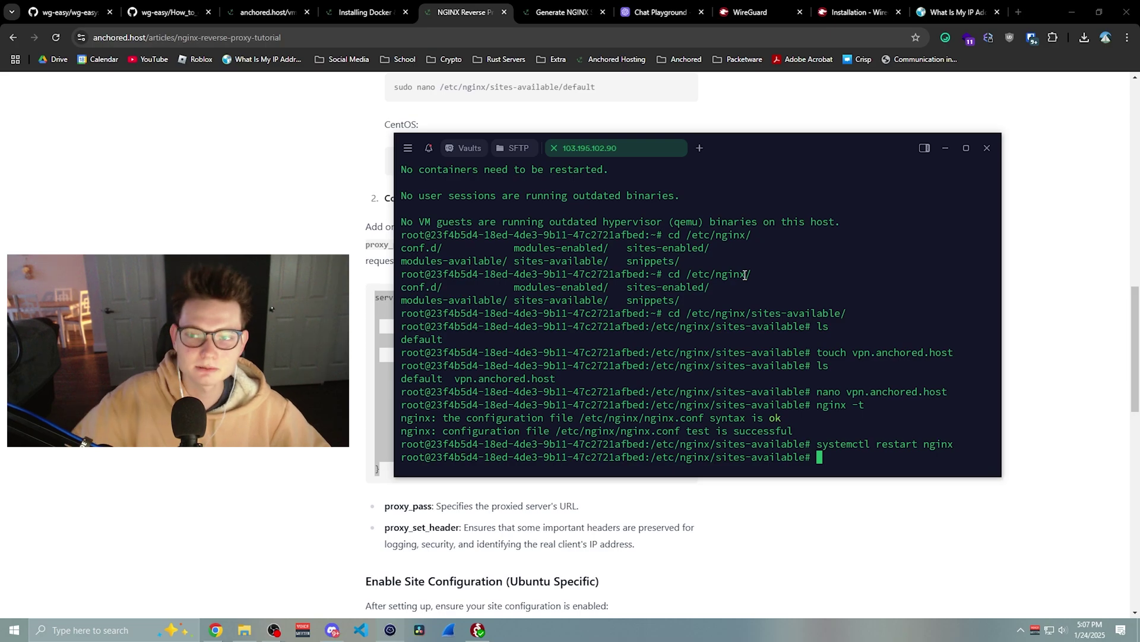
click(1020, 13)
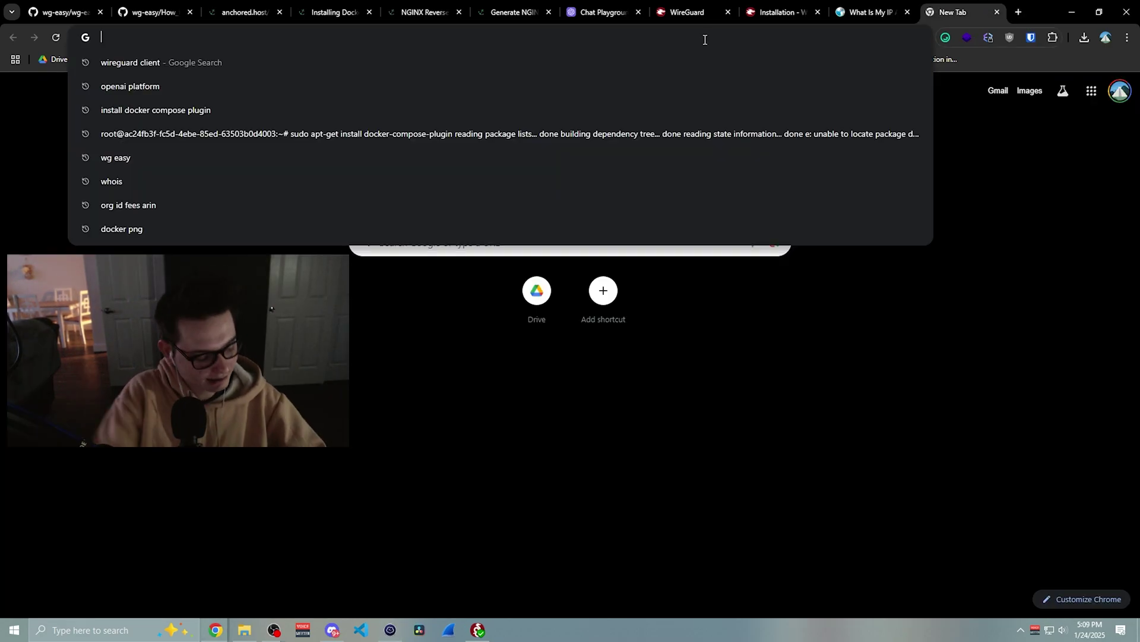
text(vo)
key(BackSpace)
key(BackSpace)
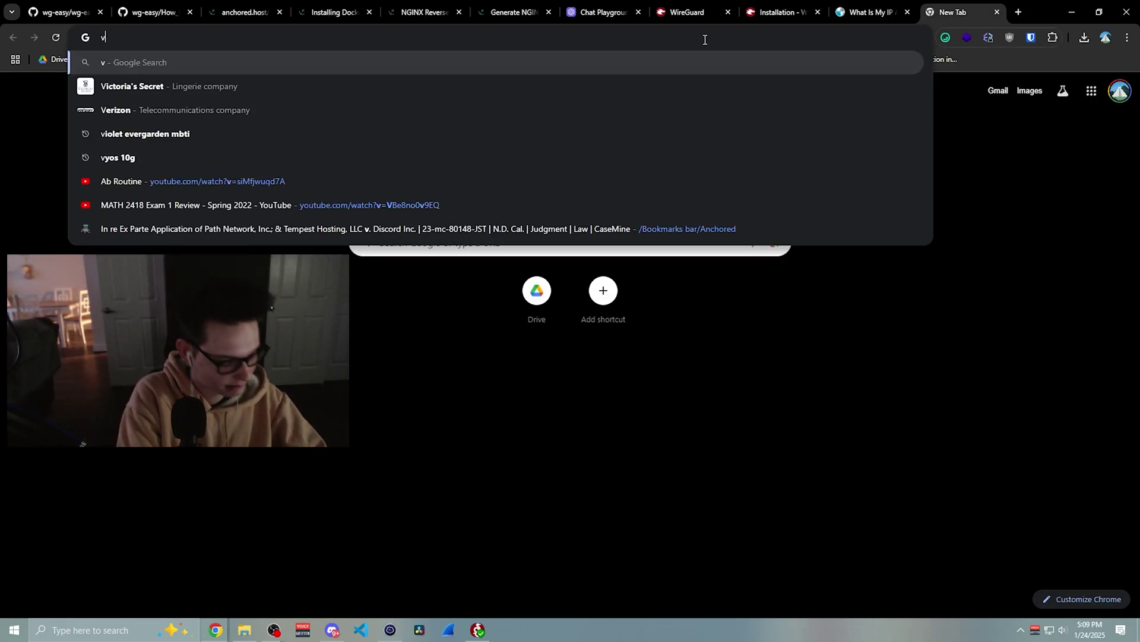
key(Escape)
text(http)
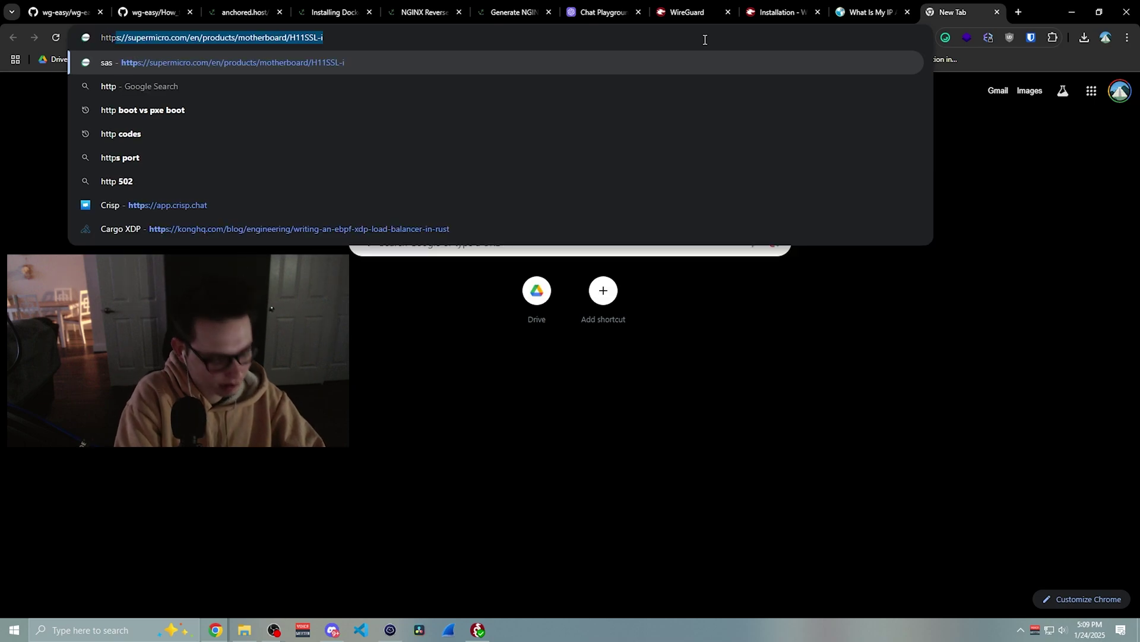
text(://)
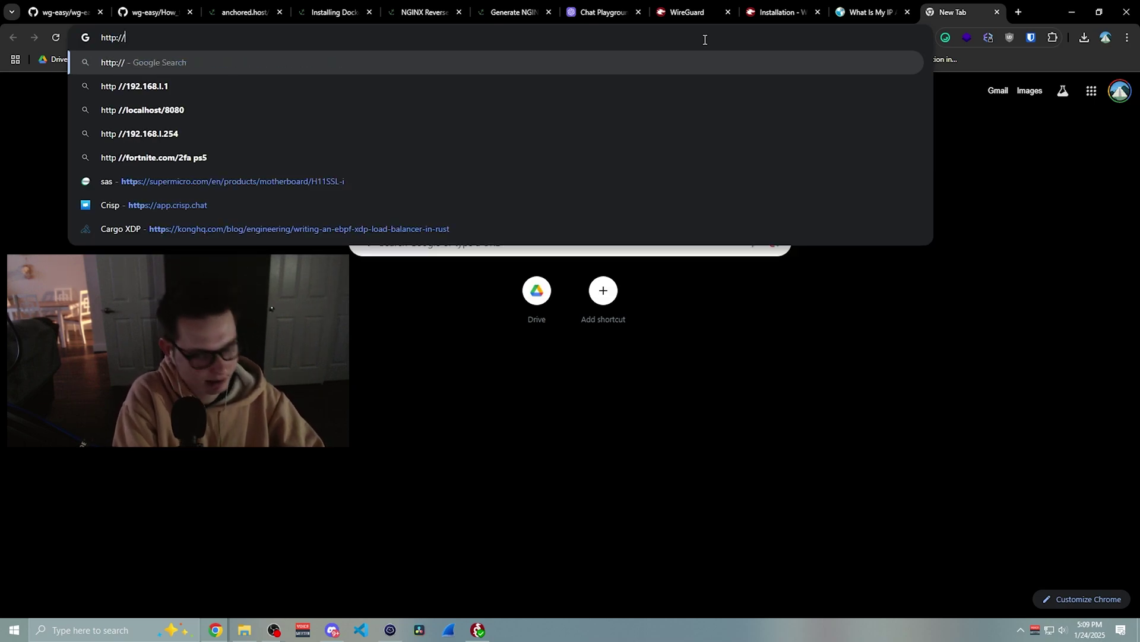
text(vpn.anchor)
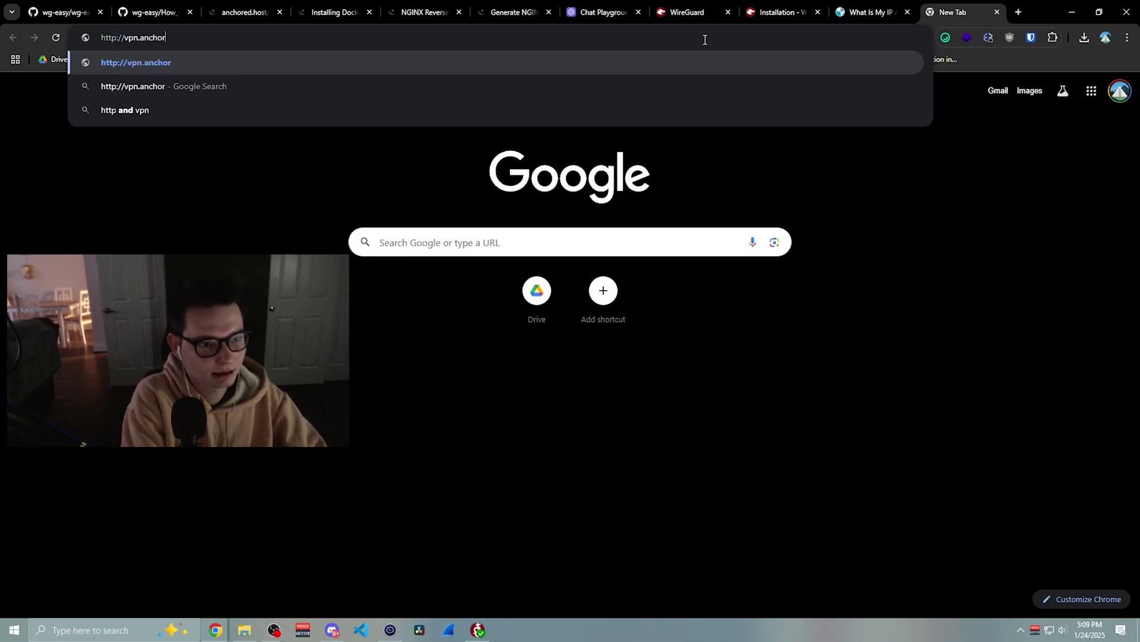
text(ed.host)
key(Return)
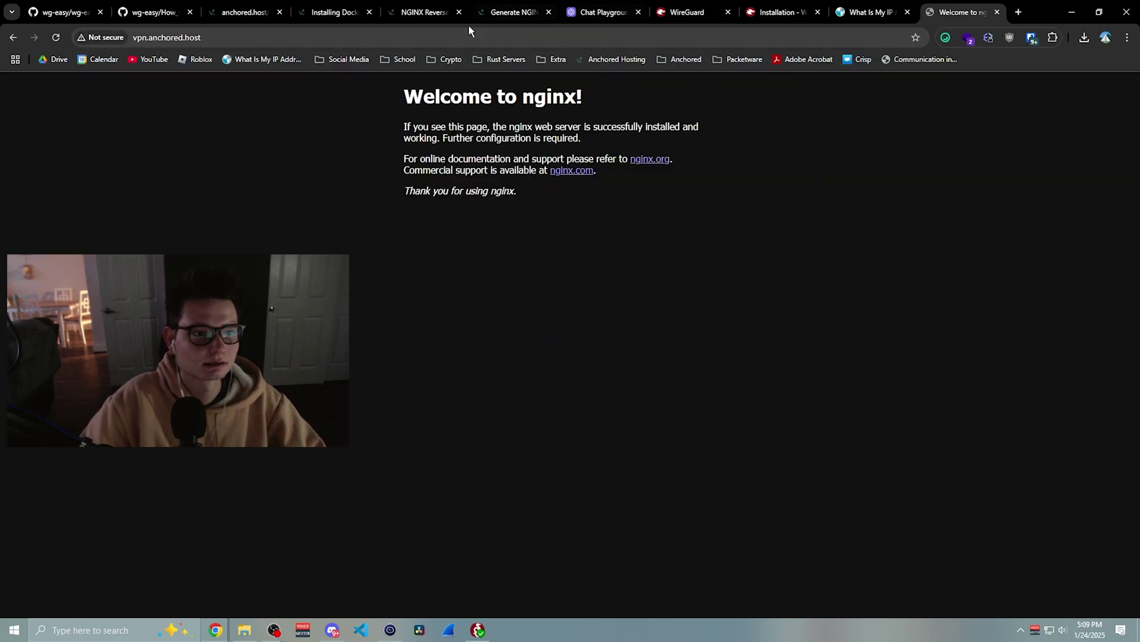
click(445, 39)
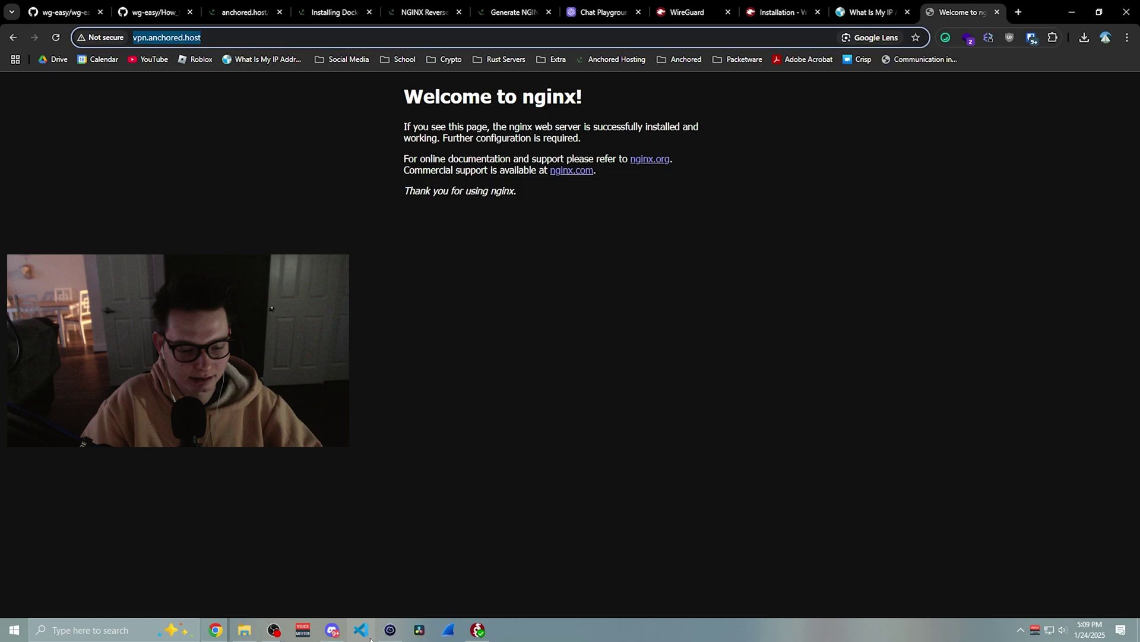
- Symlink the vpn.anchored.host site from sites-available into sites-enabled, pass nginx -t, and restart nginx
click(390, 631)
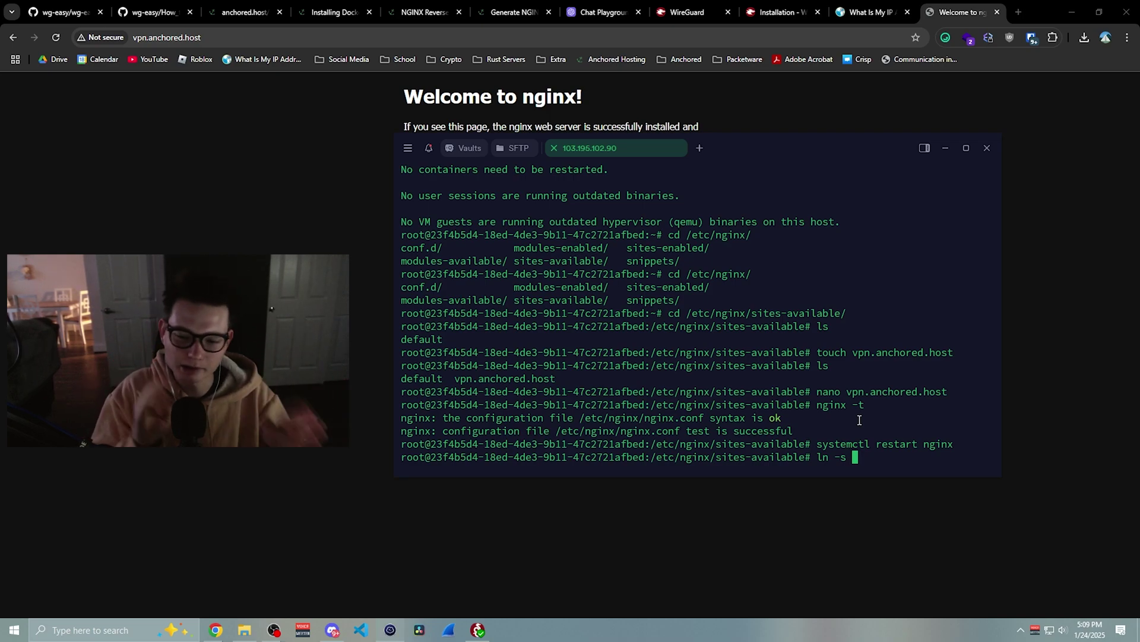
text(/etc/)
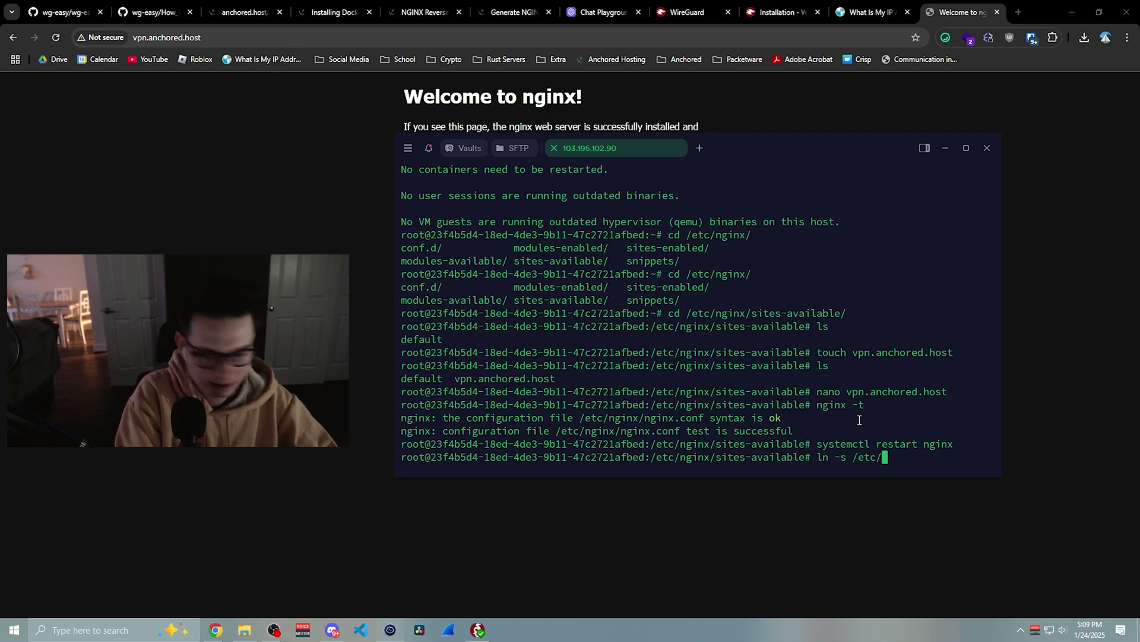
text(nginx/s)
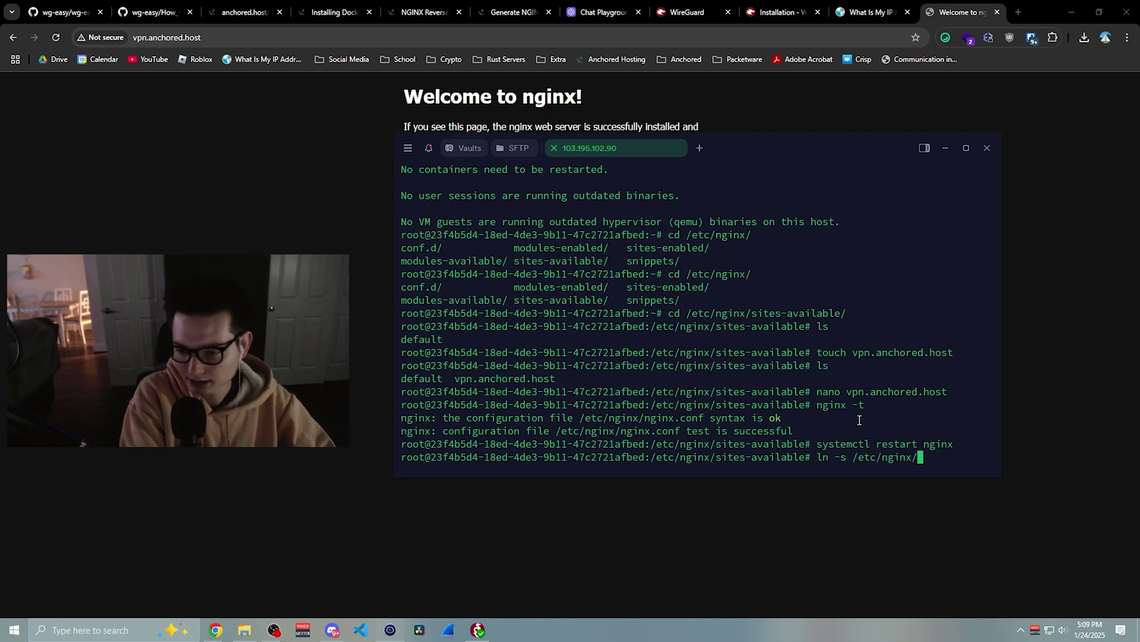
text(ites-a)
key(Tab)
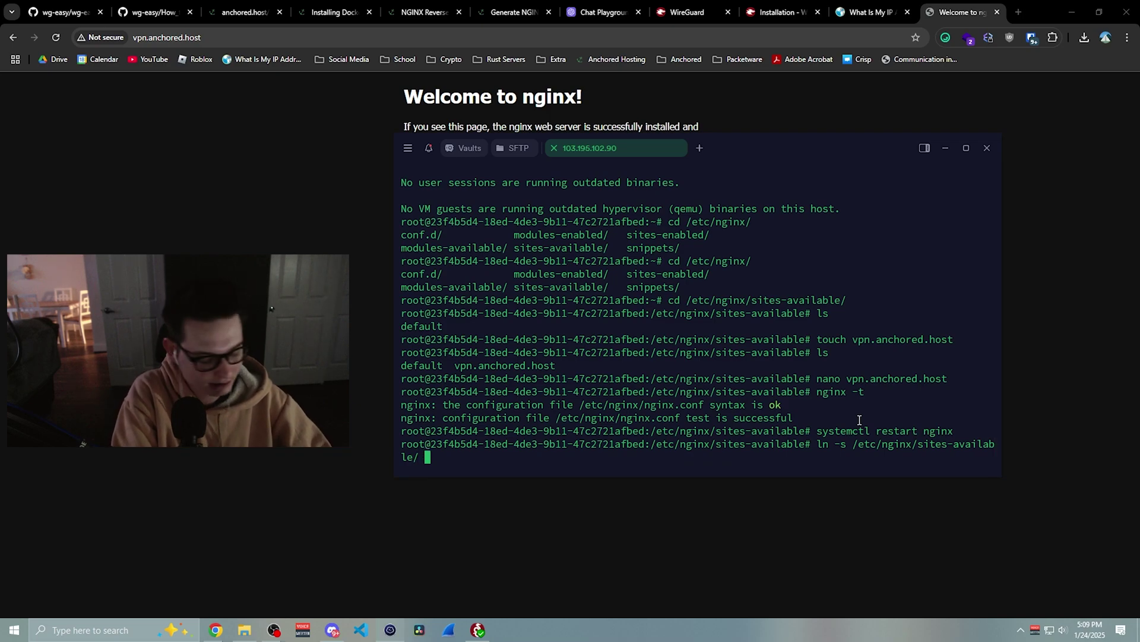
text(tc/nginx/s)
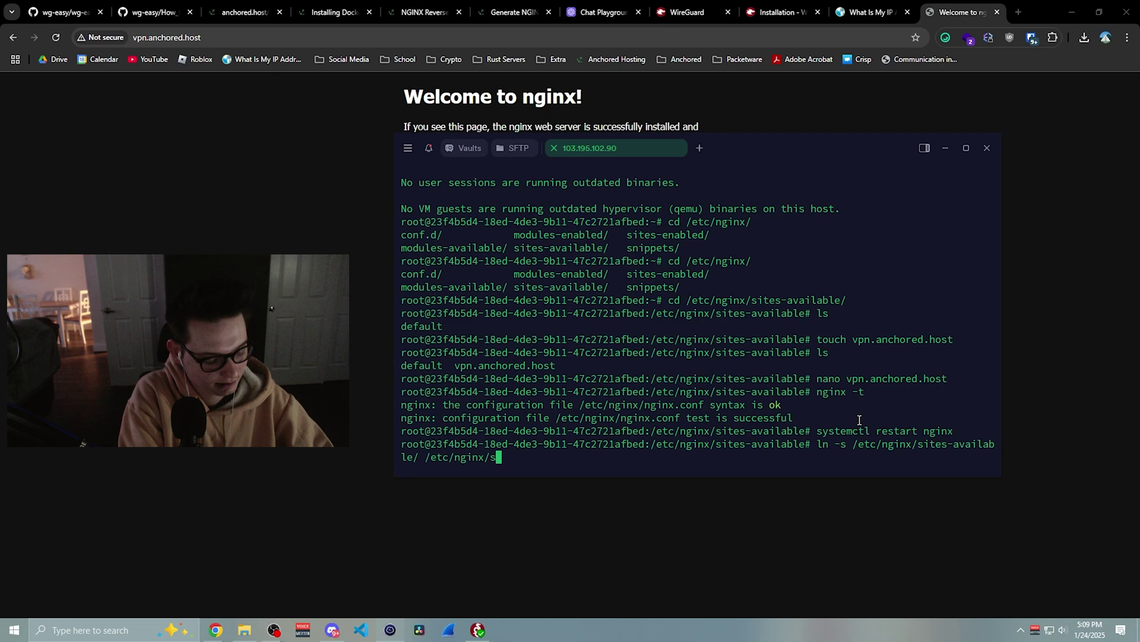
text(es-)
key(Tab)
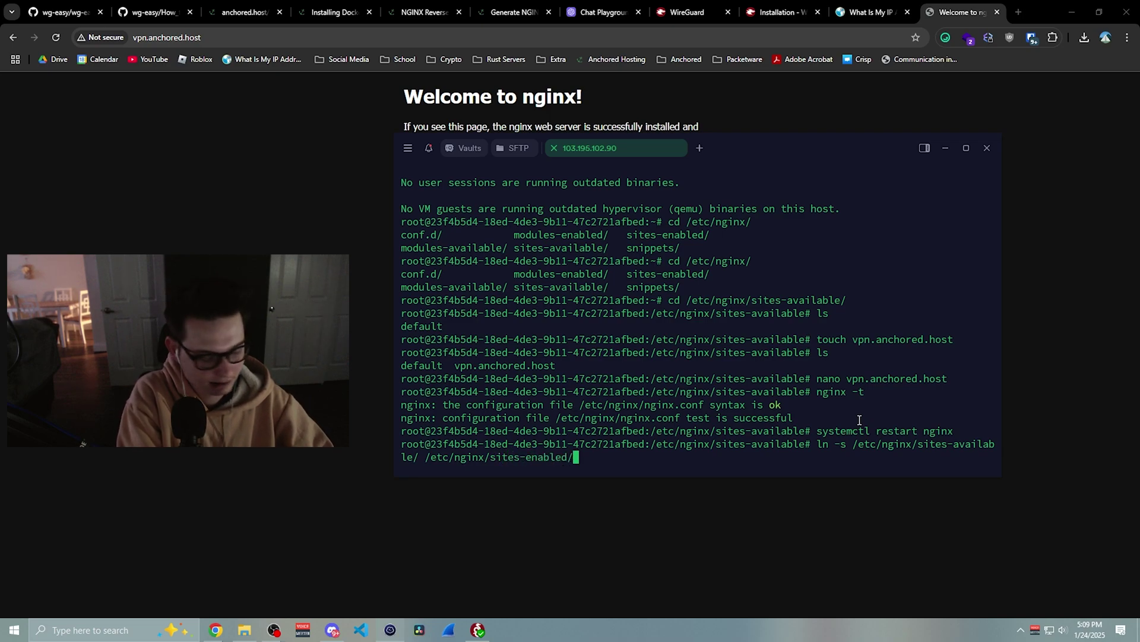
key(Left)
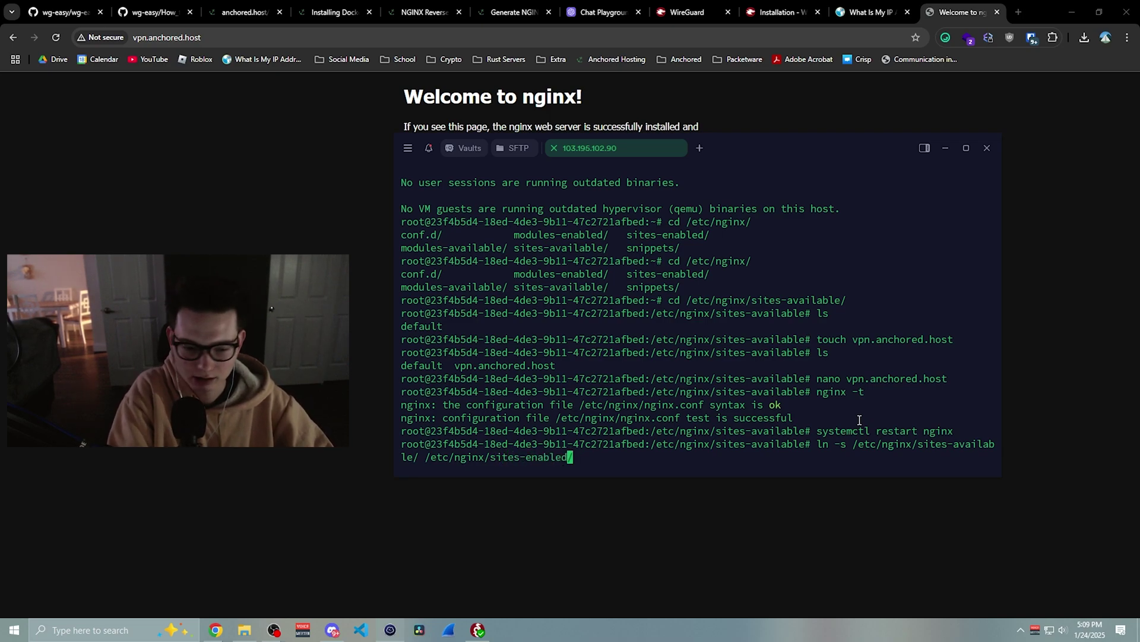
key(Left)
key(Left)
key(Left)
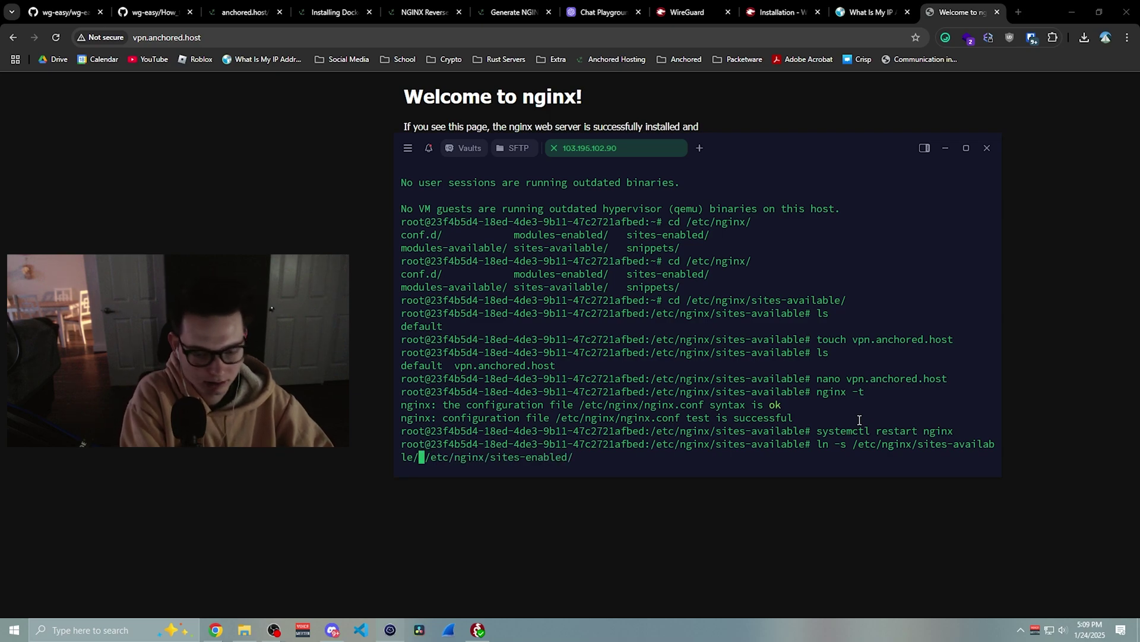
text(vpn.anchored.host)
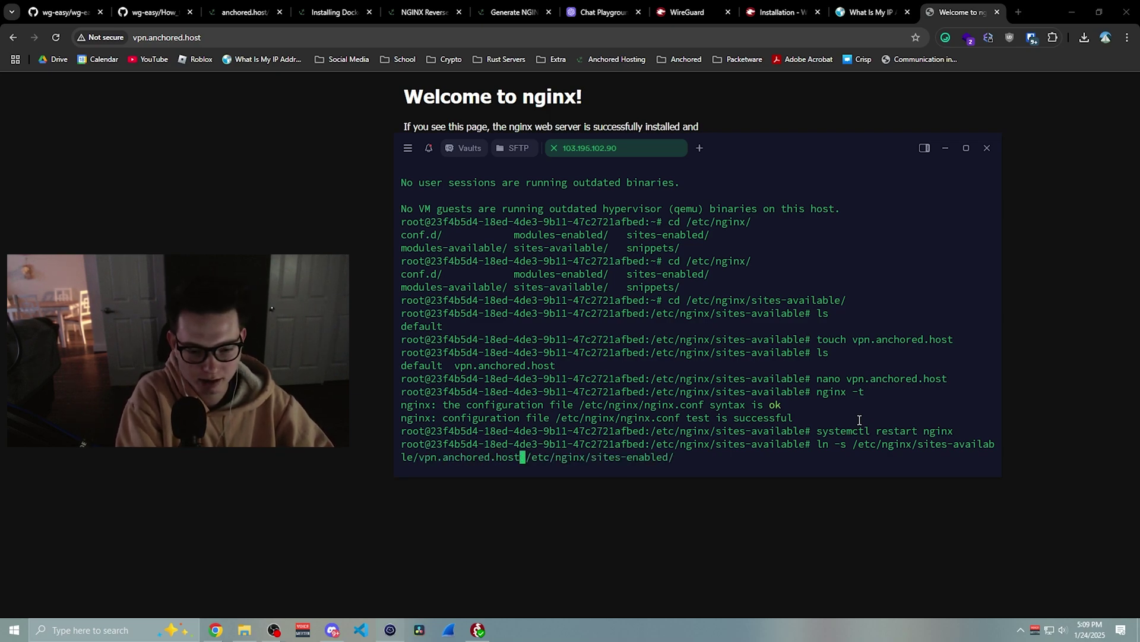
key(Right)
key(Right)
key(Right)
key(Right)
key(Right)
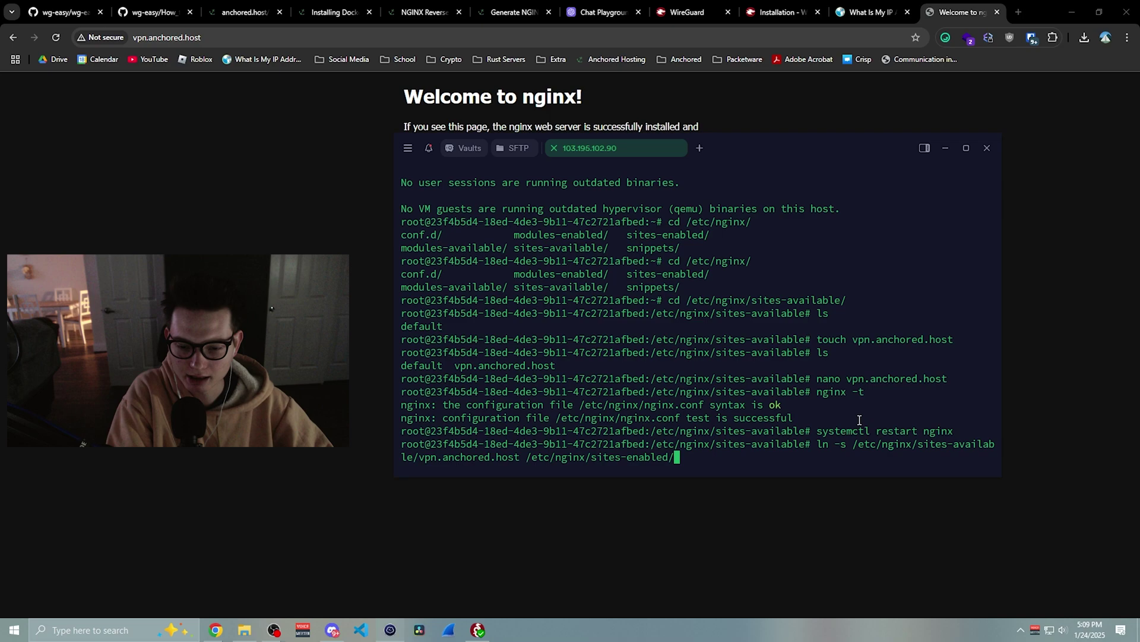
key(Return)
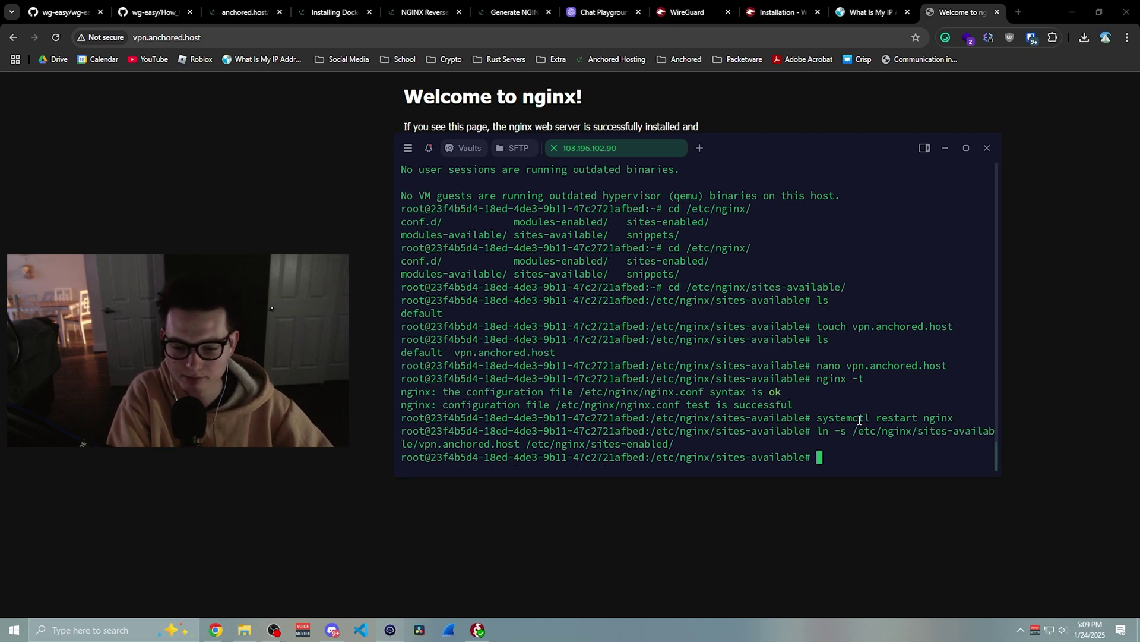
text(nginx )
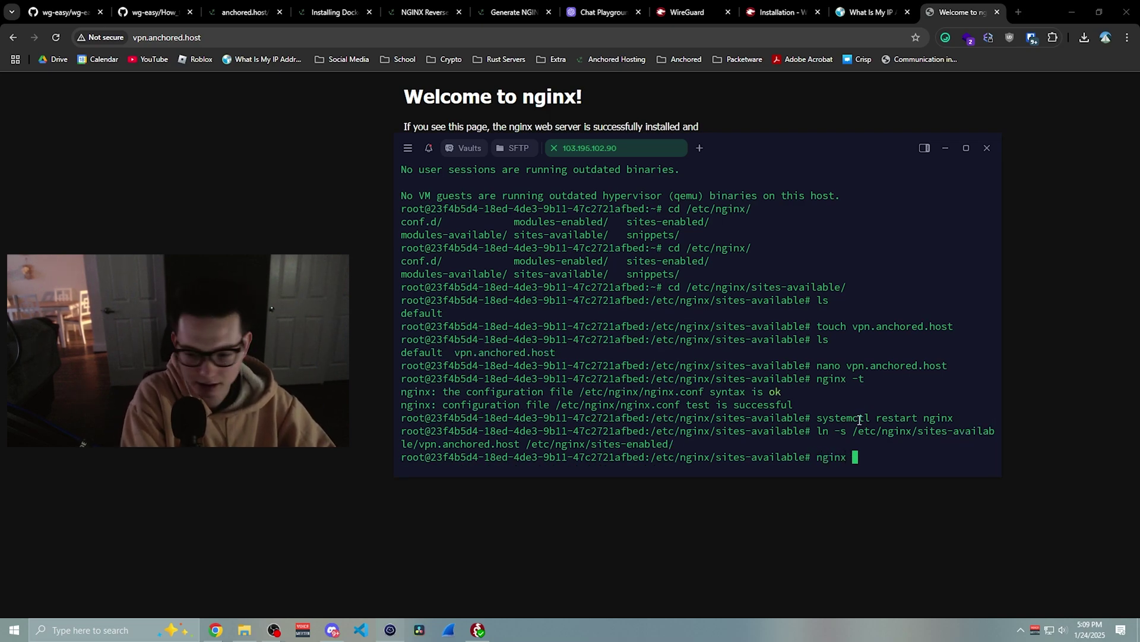
text(-t)
key(Return)
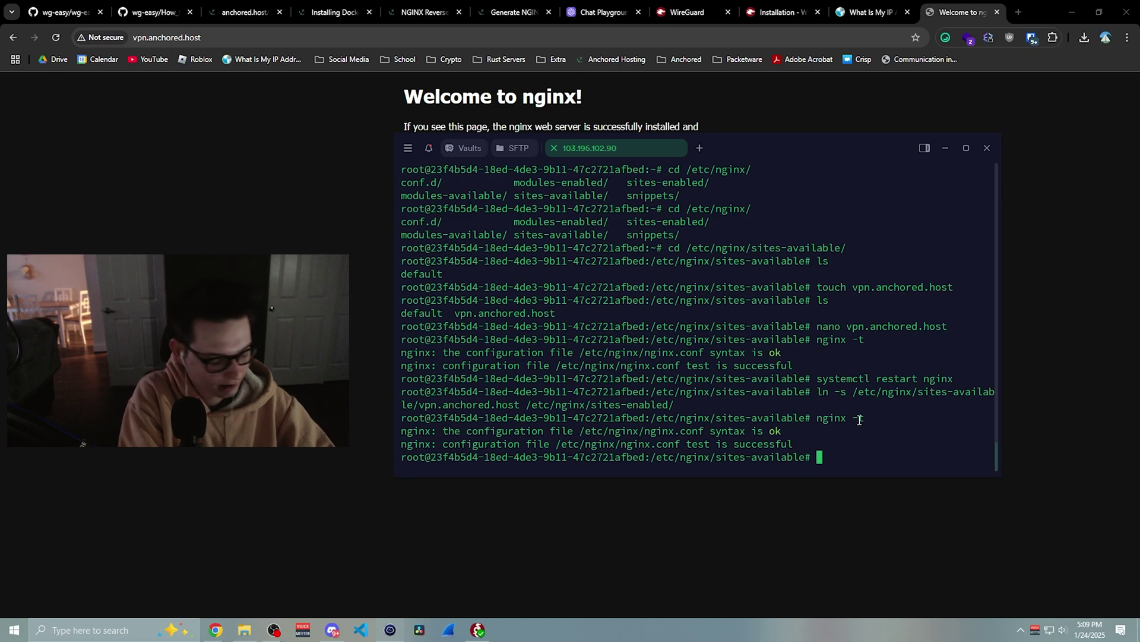
text(systemctl restart nginx)
key(Return)
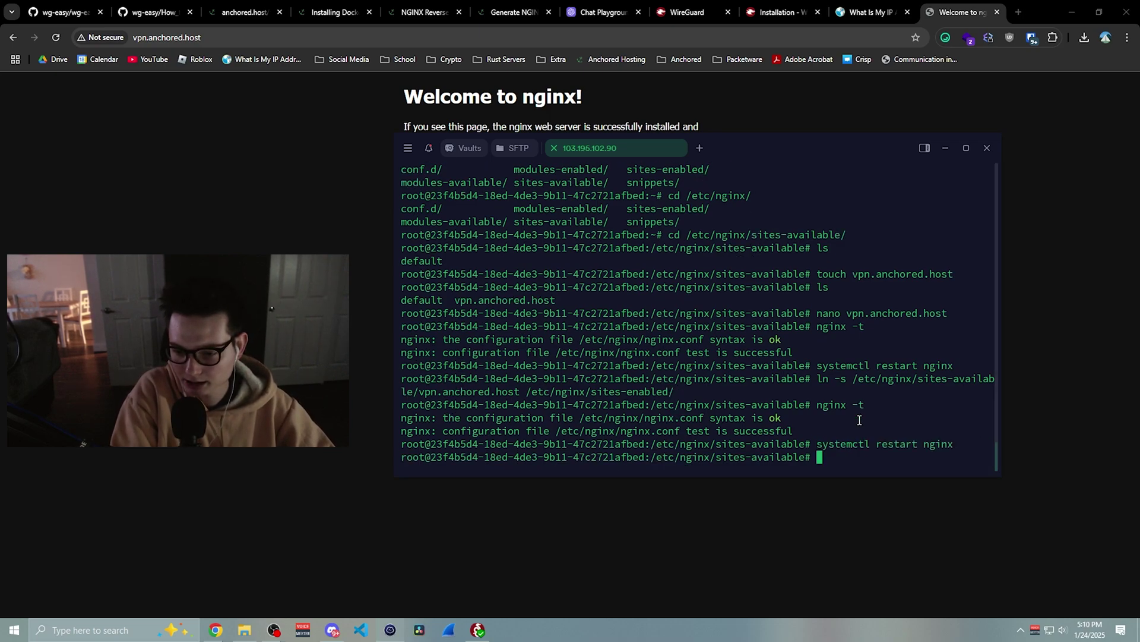
- Reload vpn.anchored.host and sign in to wg-easy with the admin password
click(355, 239)
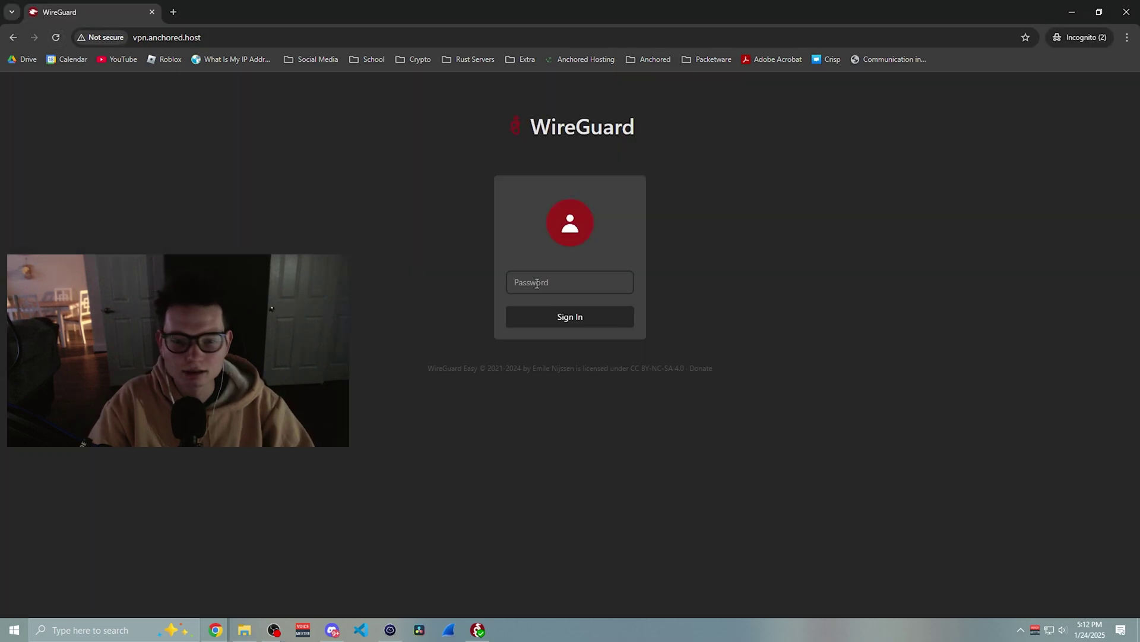
click(536, 282)
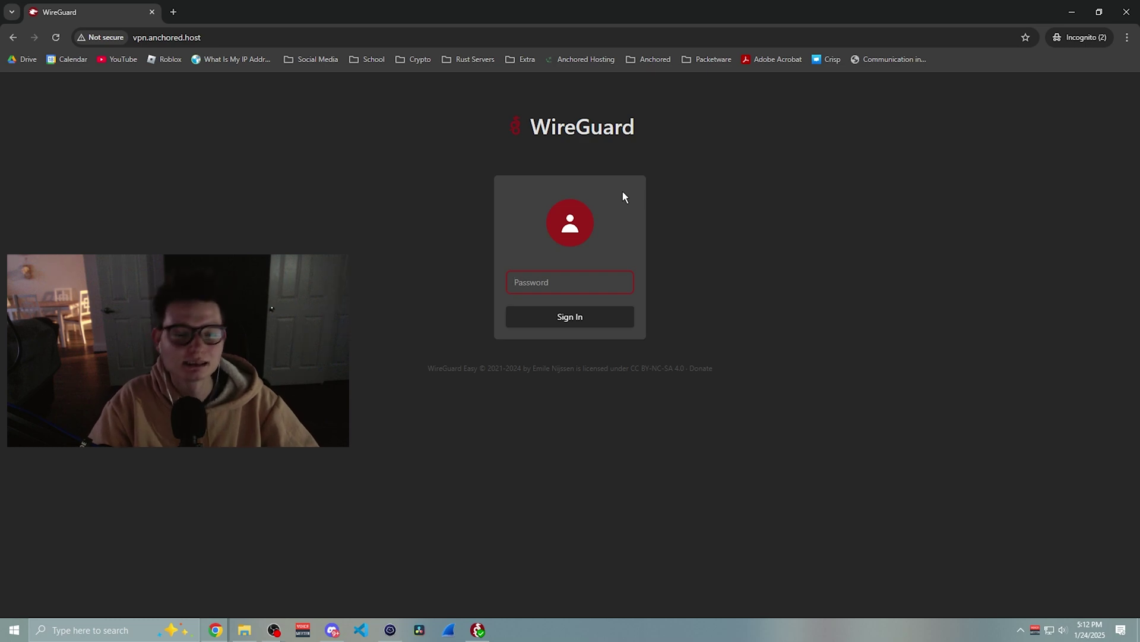
text(••)
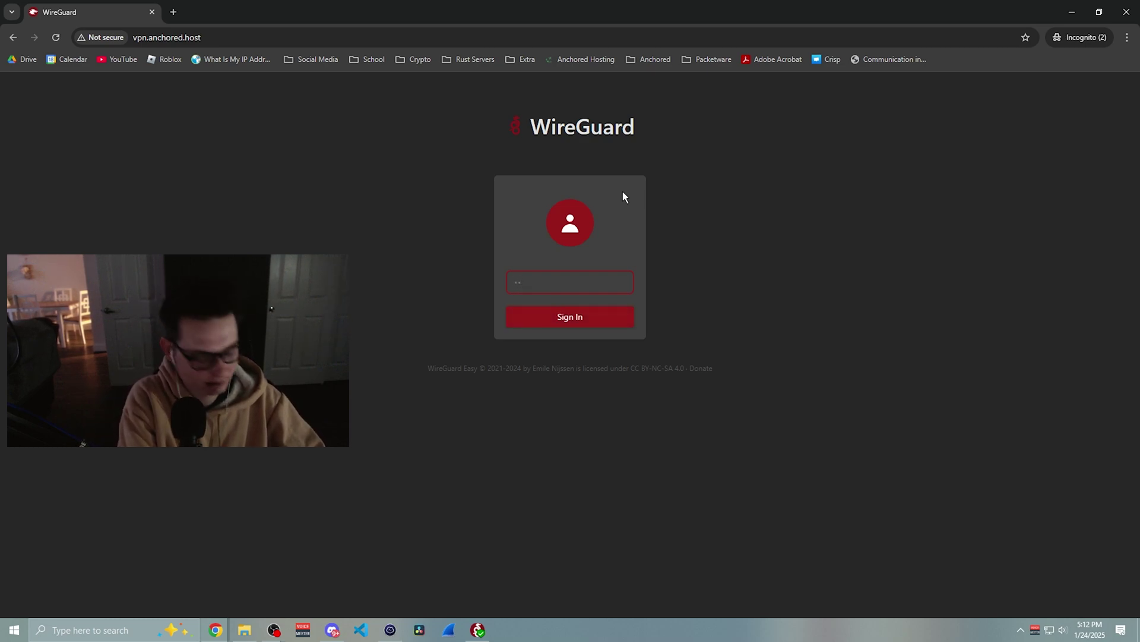
key(Return)
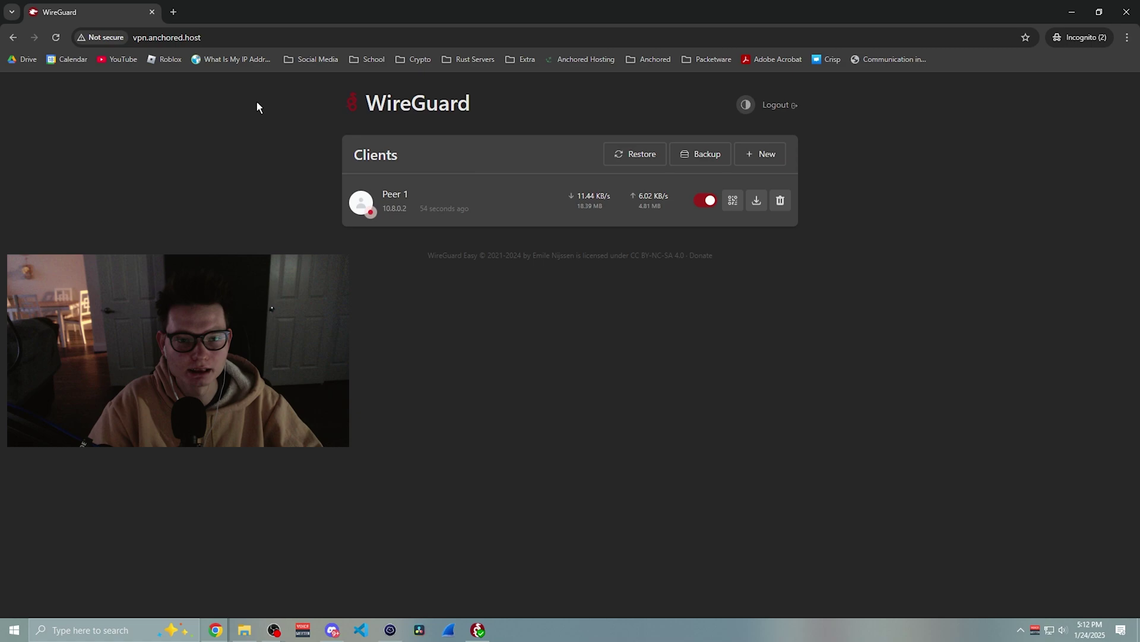
click(211, 37)
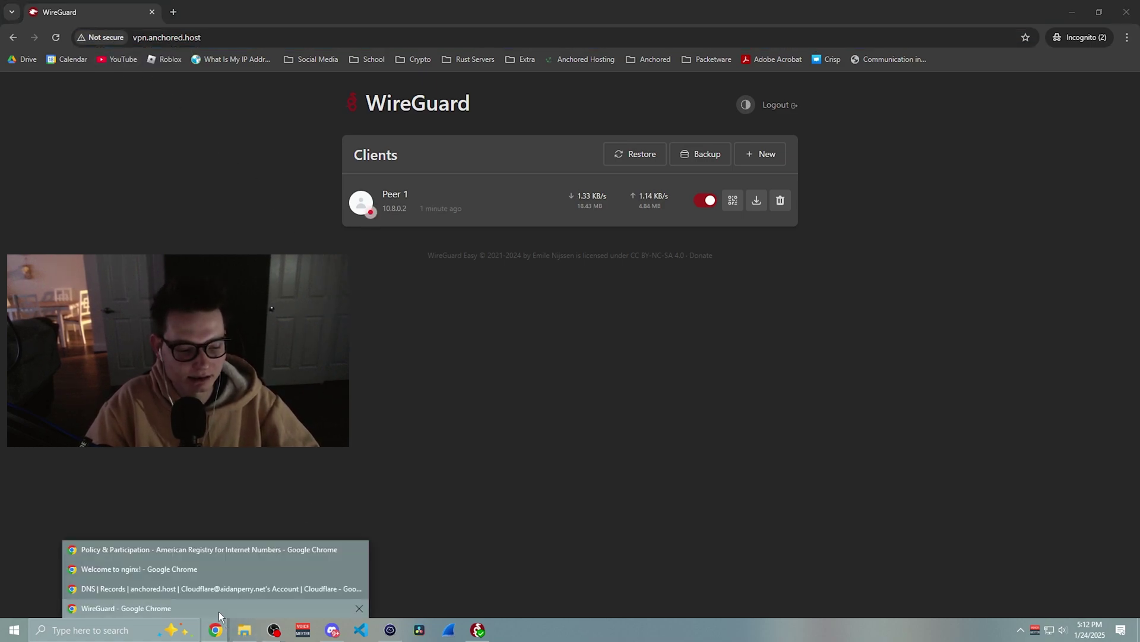
- Select and copy the certbot and python3-certbot-nginx apt install commands from the Anchored Hosting article
click(134, 592)
scroll(566, 401, down, 4)
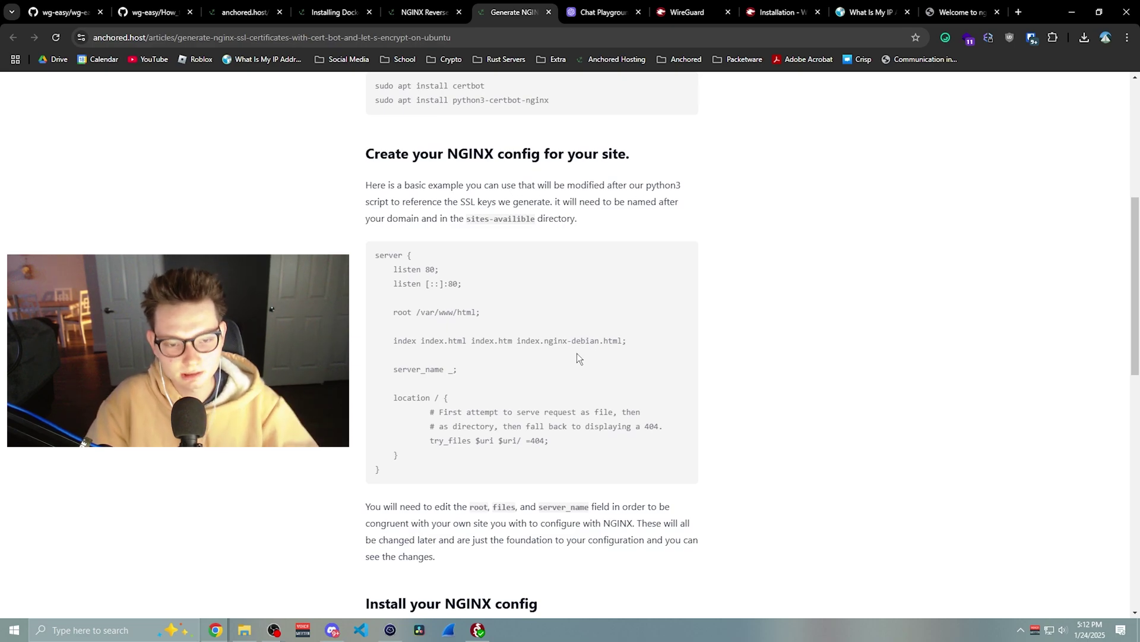
scroll(591, 387, up, 3)
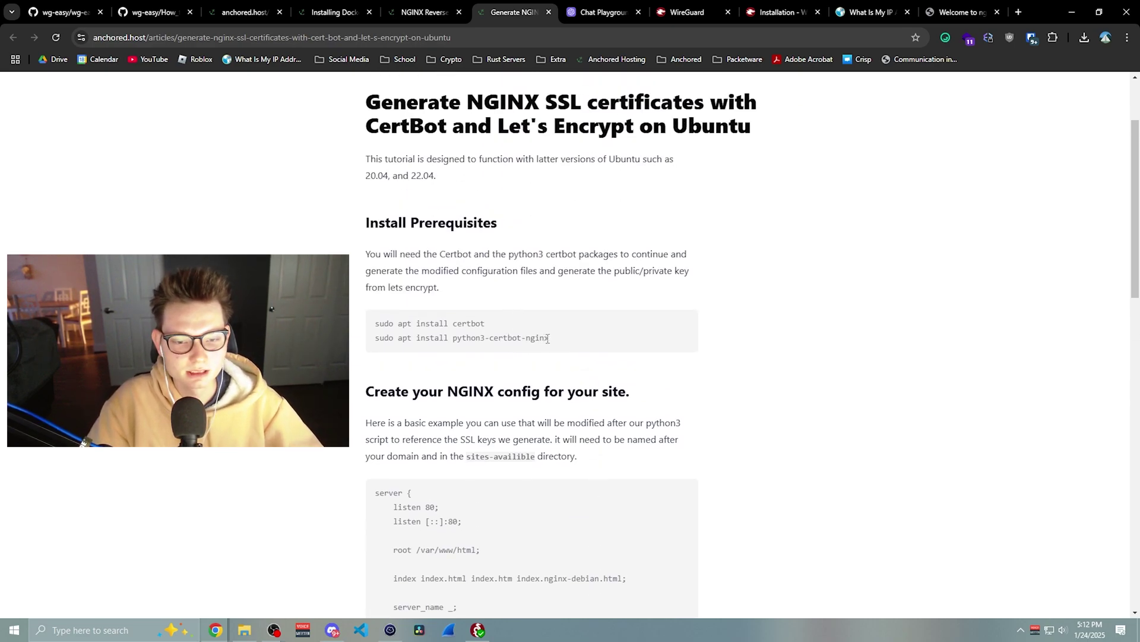
drag(562, 342, 373, 325)
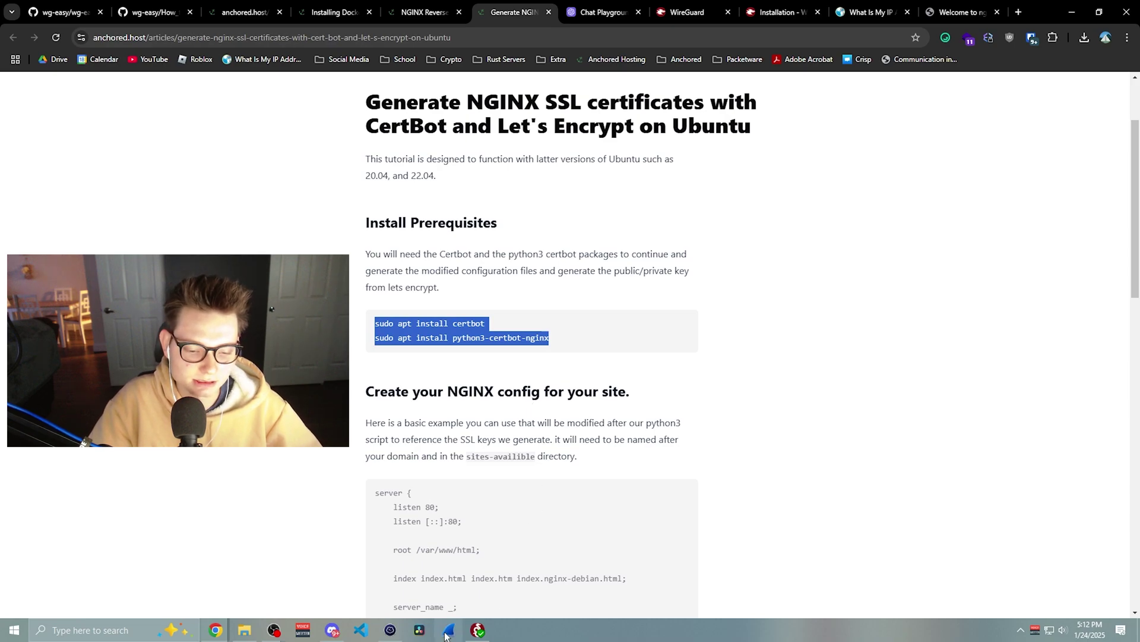
- Install certbot and python3-certbot-nginx using the pasted apt commands
click(391, 629)
text(sudo apt install certbot sudo apt install python3-certbot-nginx)
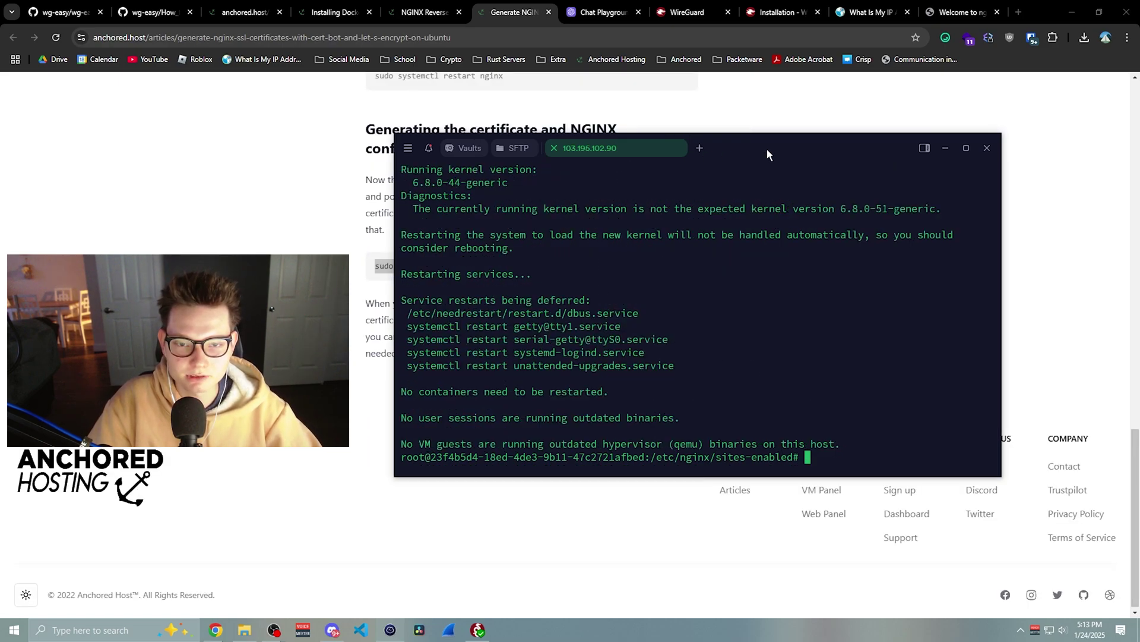
mouse_move(766, 148)
mouse_down()
mouse_move(718, 327)
mouse_move(741, 145)
mouse_up()
- Run certbot --nginx -d vpn.anchored.host, submit a contact email and answer y to both prompts
text(sudo certbot --nginx -d example.com)
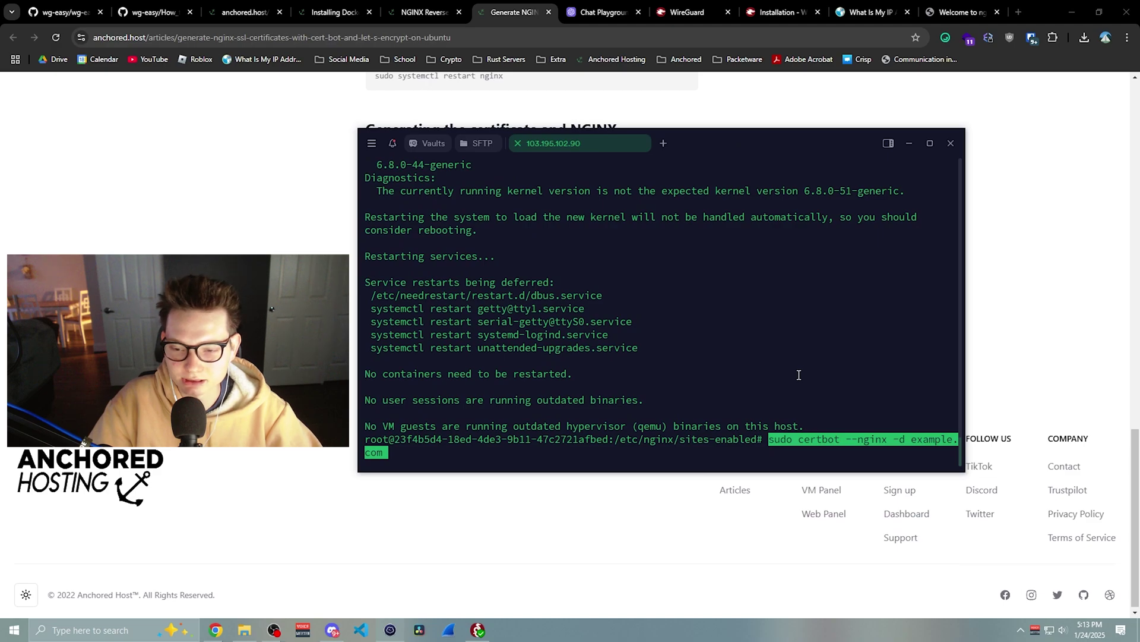
key(BackSpace)
key(BackSpace)
key(BackSpace)
key(BackSpace)
key(BackSpace)
key(BackSpace)
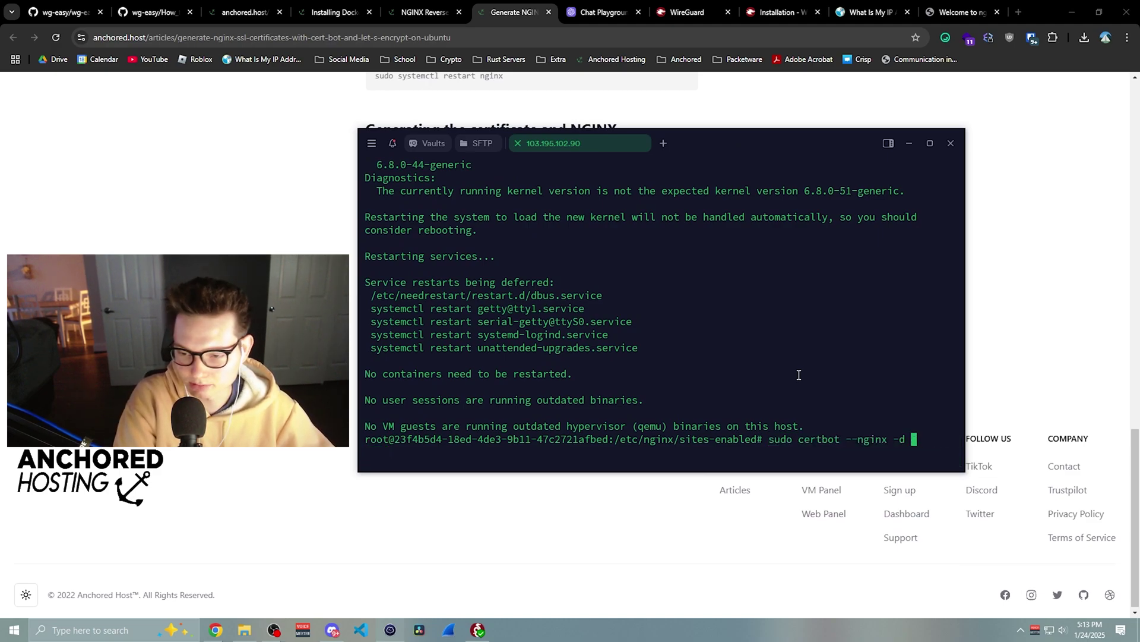
text(vpn.anchore)
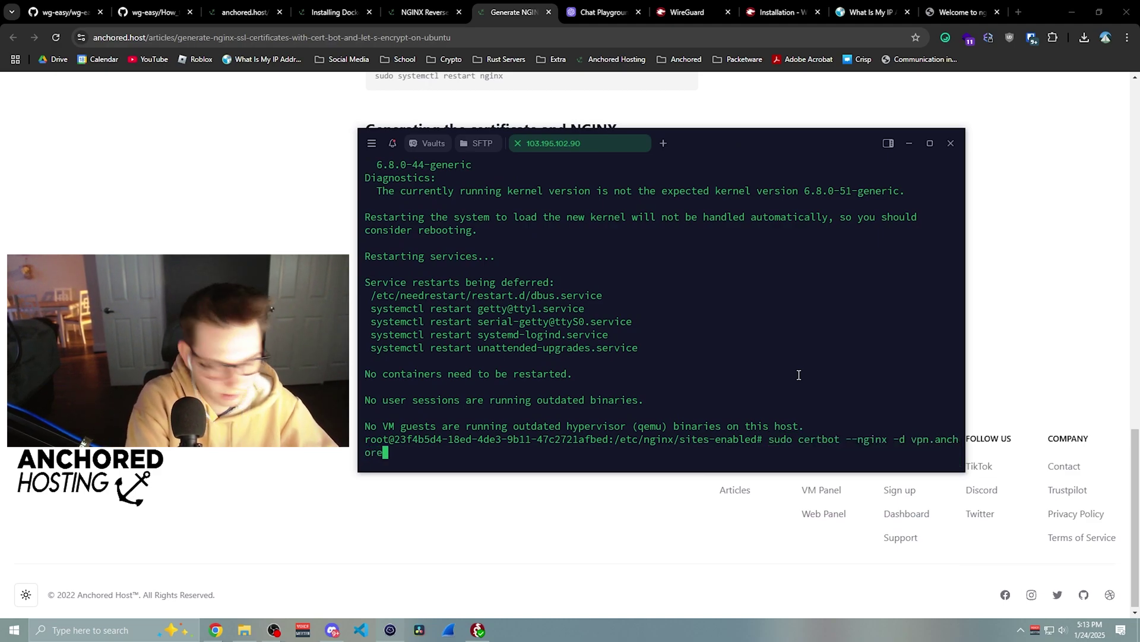
text(d.host)
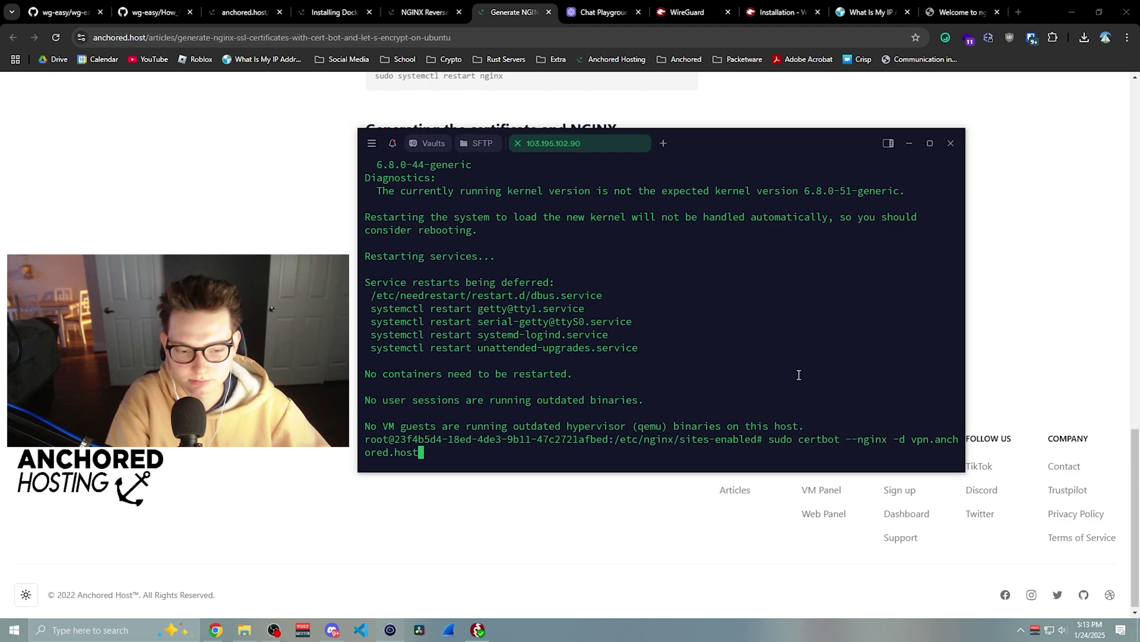
key(Return)
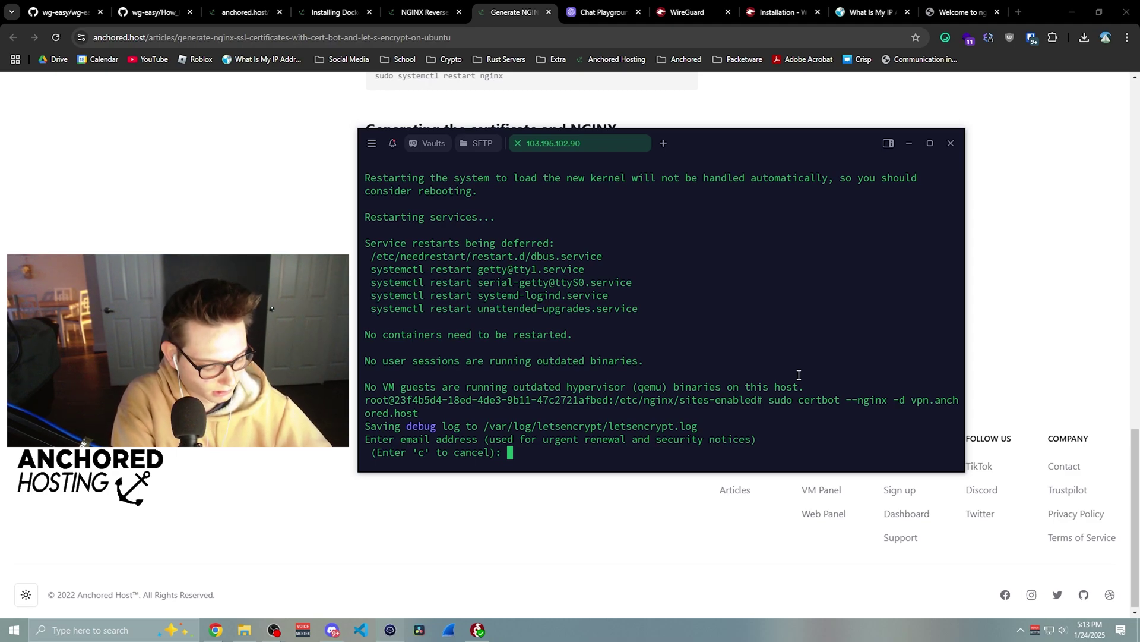
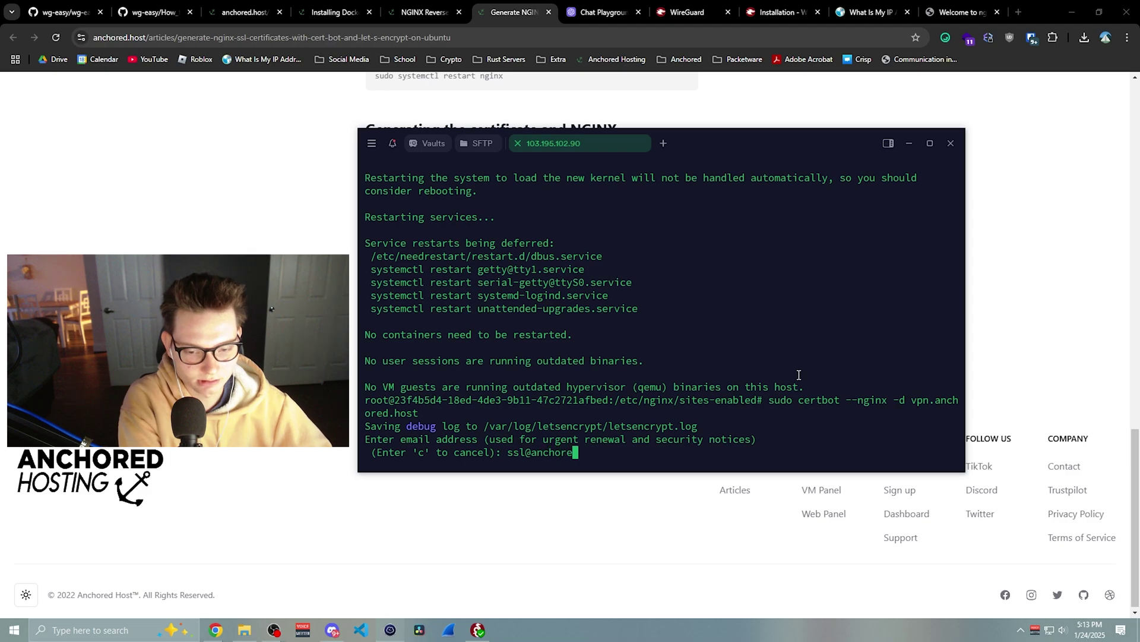
key(Return)
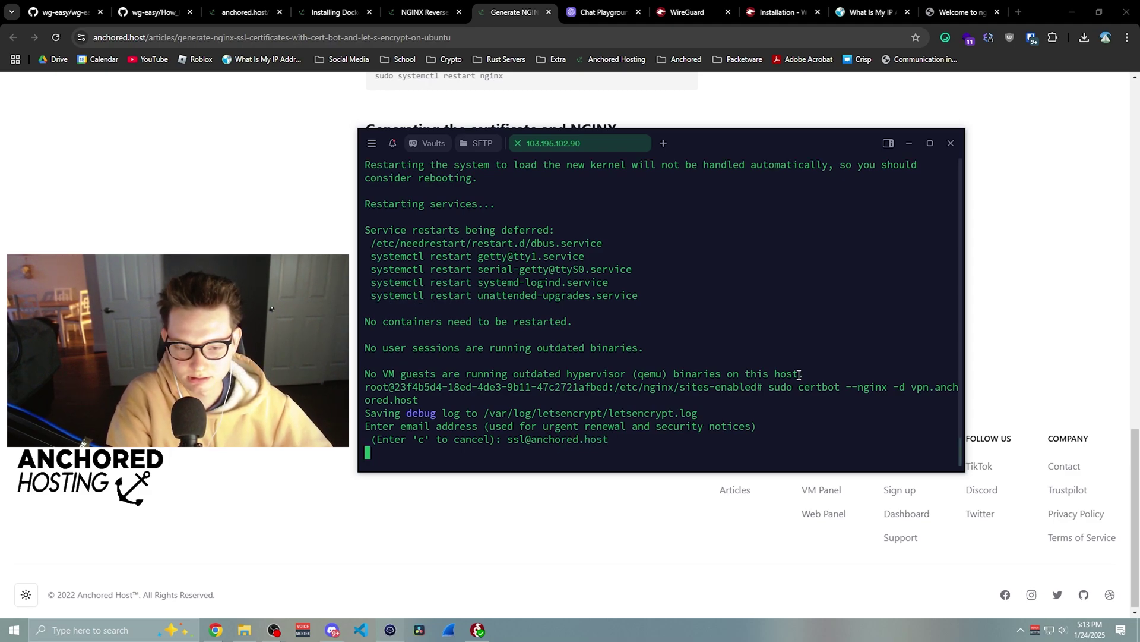
text(y)
key(Return)
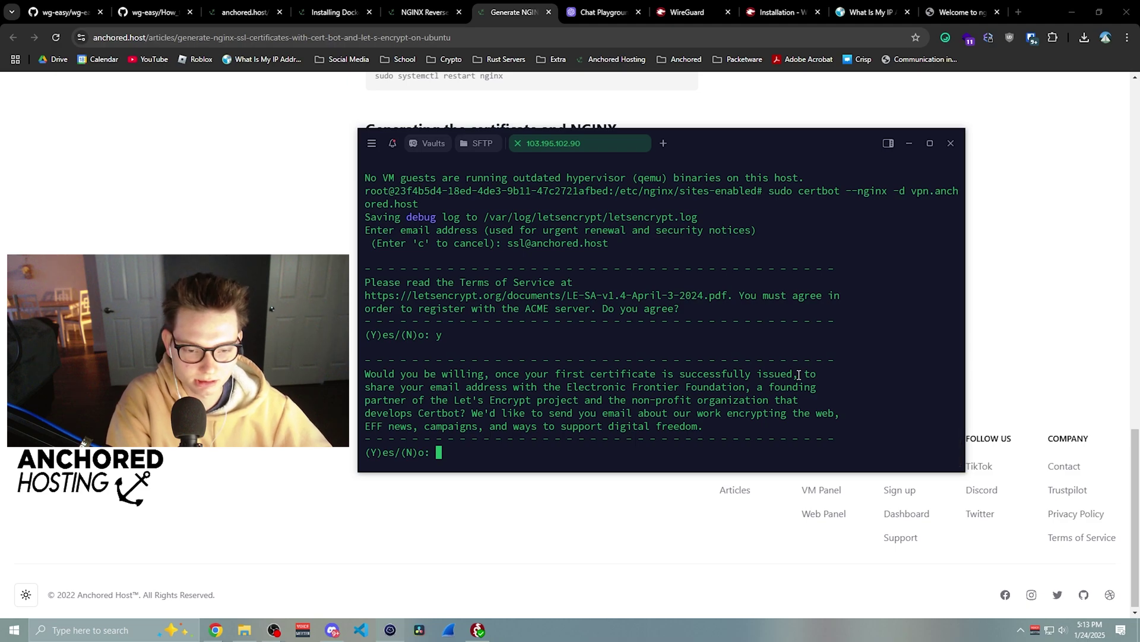
text(y)
key(Return)
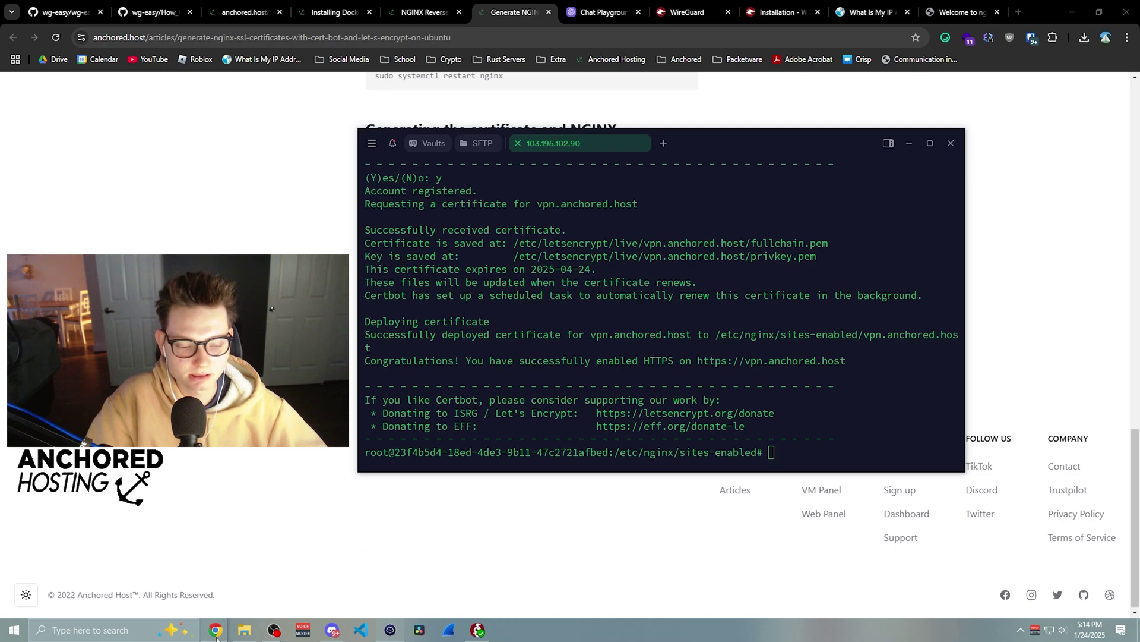
mouse_move(215, 630)
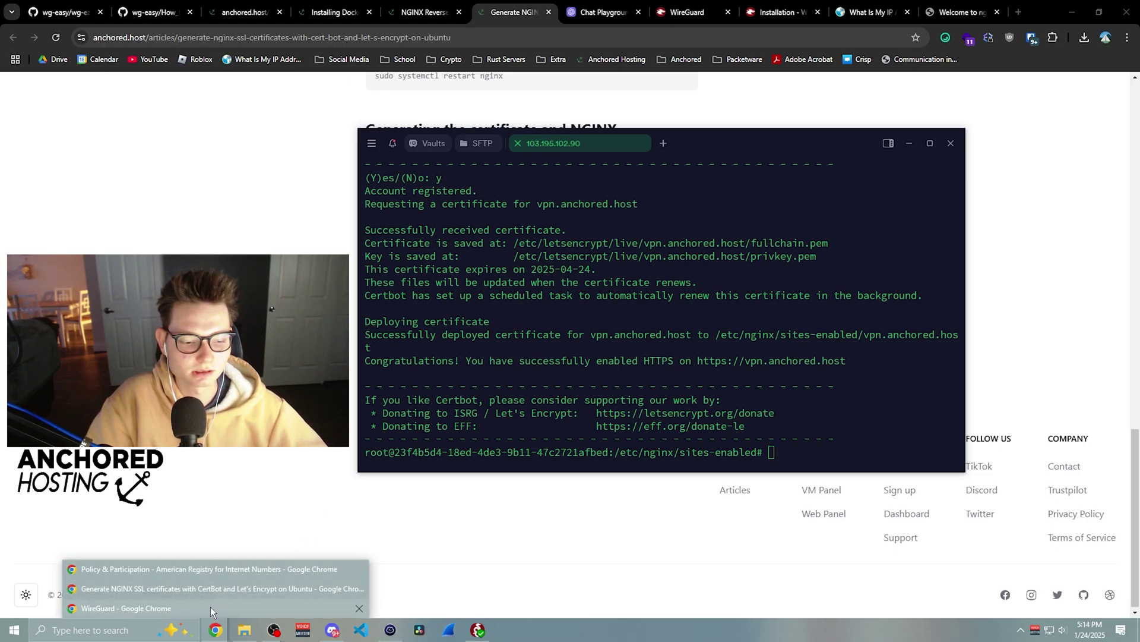
- Reload the wg-easy dashboard at vpn.anchored.host and confirm the connection is secure
click(210, 607)
click(60, 36)
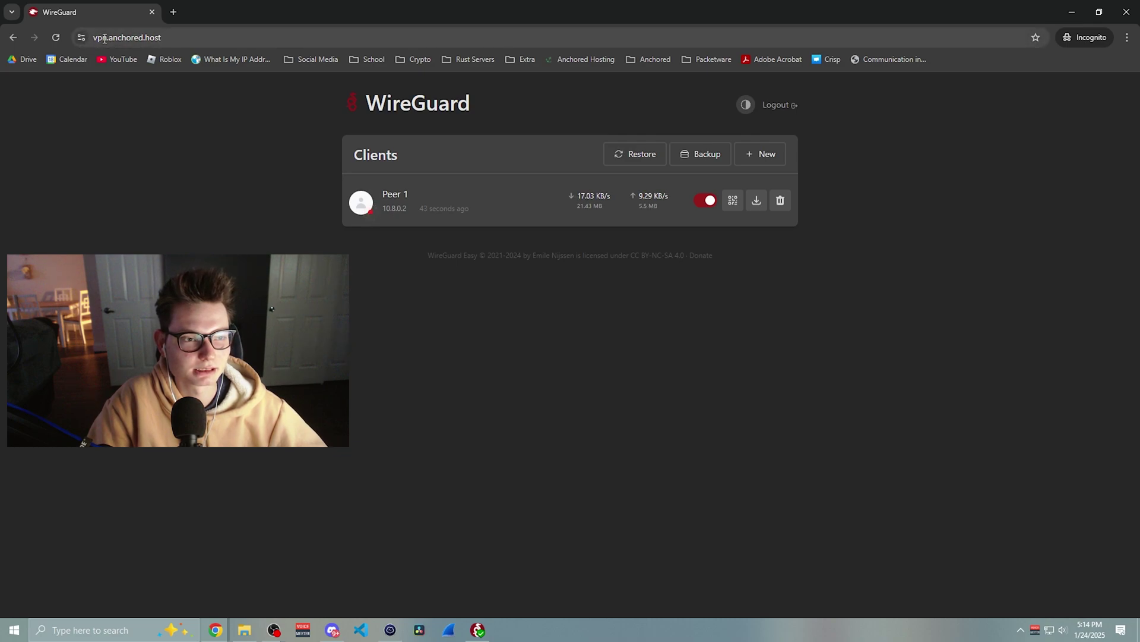
click(81, 38)
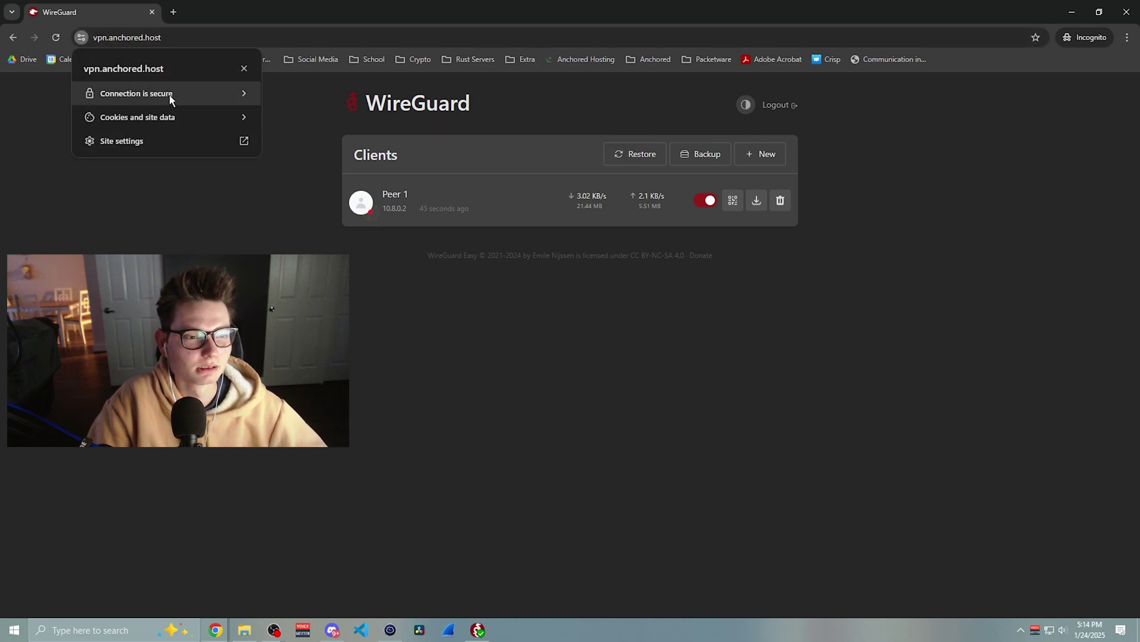
click(313, 180)
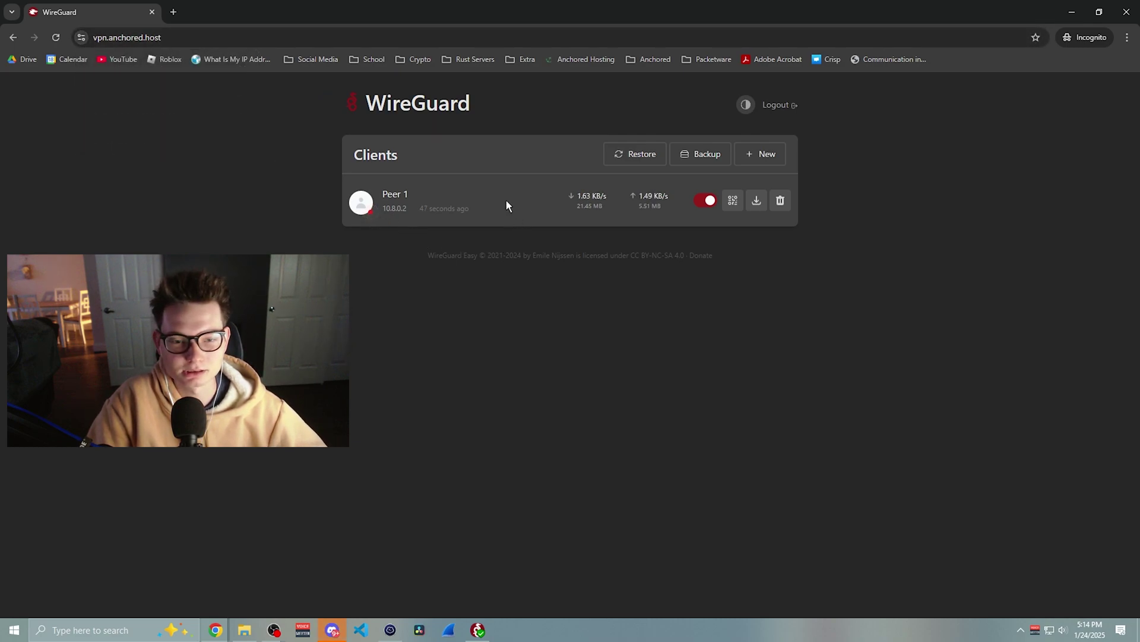